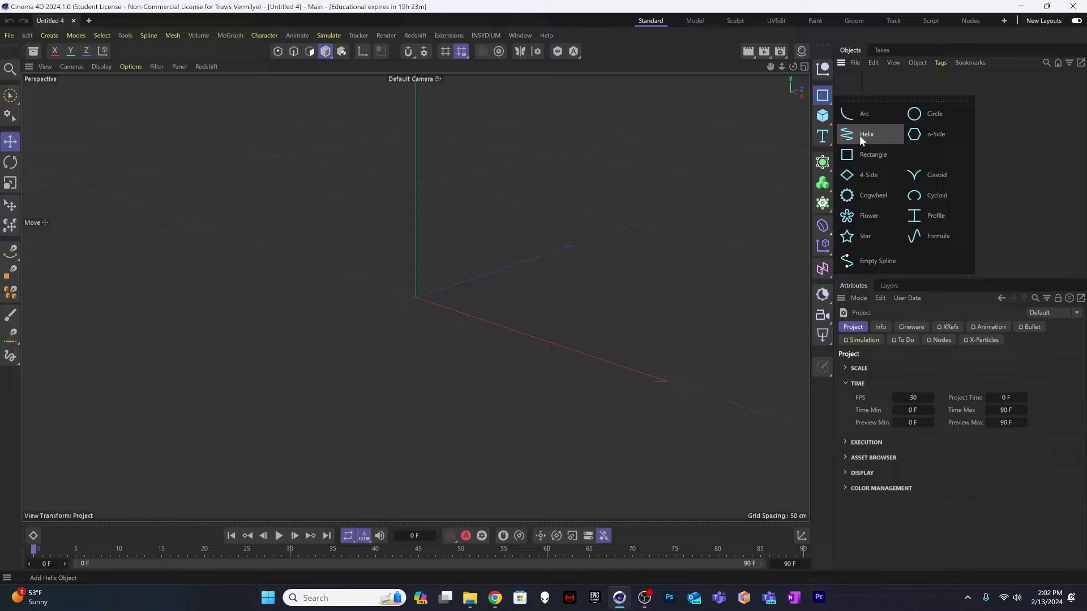
Add a Helix spline and set its height to 1000 cm
{"action": "left_click", "coordinate": [859, 134]}
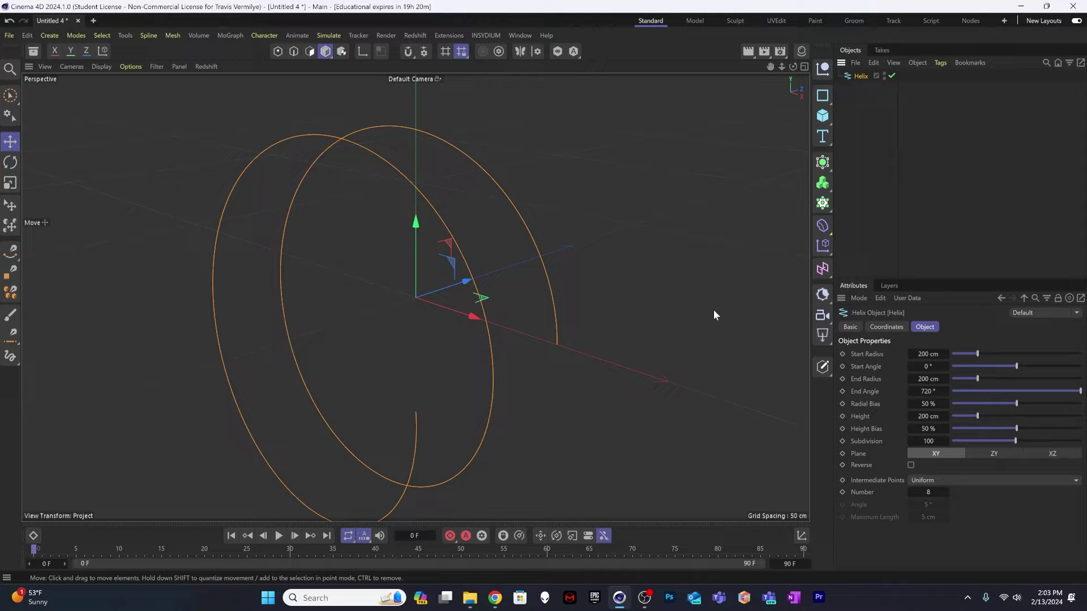
{"action": "left_click", "coordinate": [913, 419]}
{"action": "type", "text": "1000"}
{"action": "key", "text": "Return"}
Straighten the helix into a line by setting its start radius and end radius to 0 cm
{"action": "left_click", "coordinate": [928, 354]}
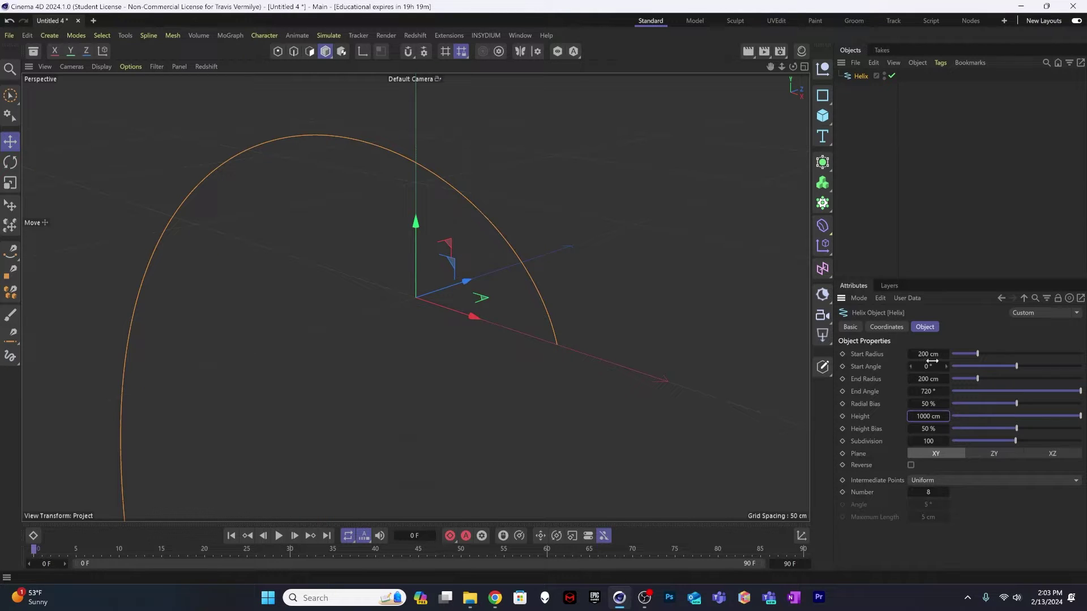
{"action": "type", "text": "0"}
{"action": "key", "text": "Return"}
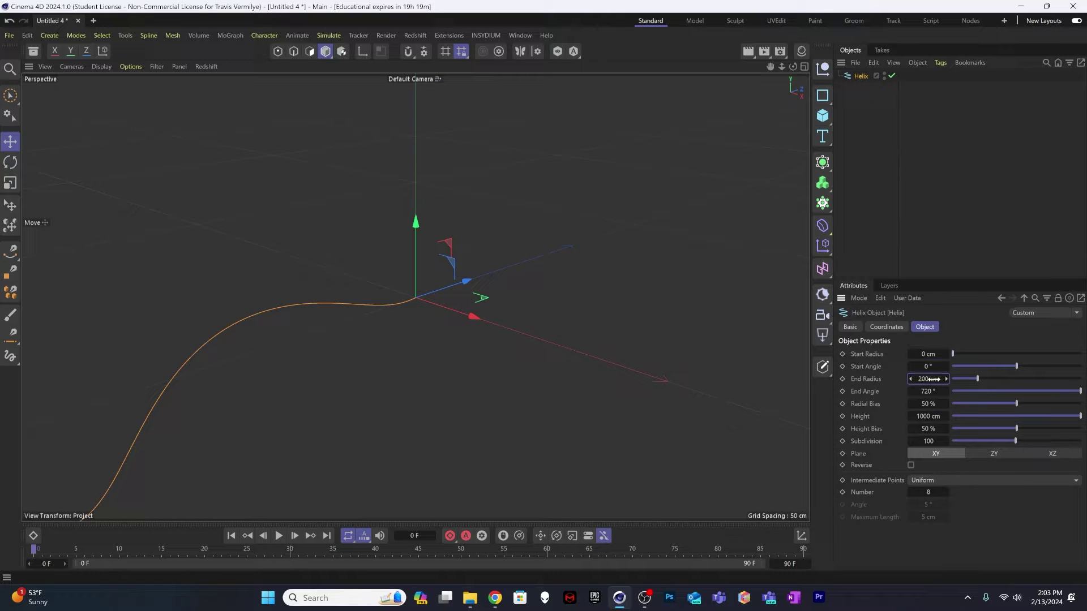
{"action": "left_click_drag", "start_coordinate": [928, 378], "coordinate": [528, 380]}
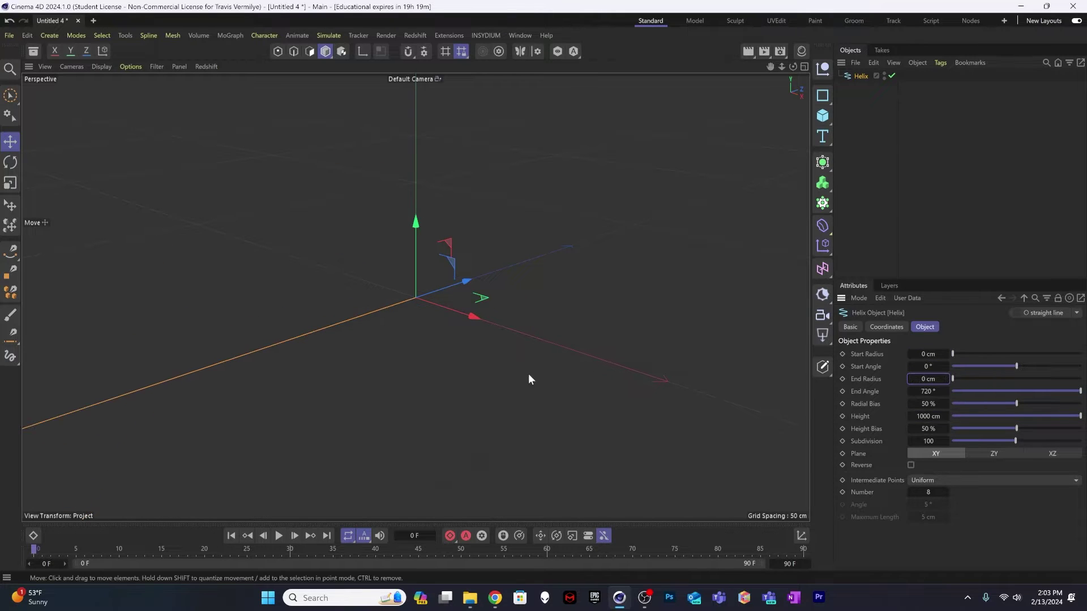
{"action": "middle_click_drag", "start_coordinate": [286, 358], "coordinate": [503, 269], "text": "alt"}
{"action": "right_click_drag", "start_coordinate": [490, 281], "coordinate": [308, 318], "text": "alt"}
{"action": "middle_click_drag", "start_coordinate": [318, 317], "coordinate": [327, 315], "text": "alt"}
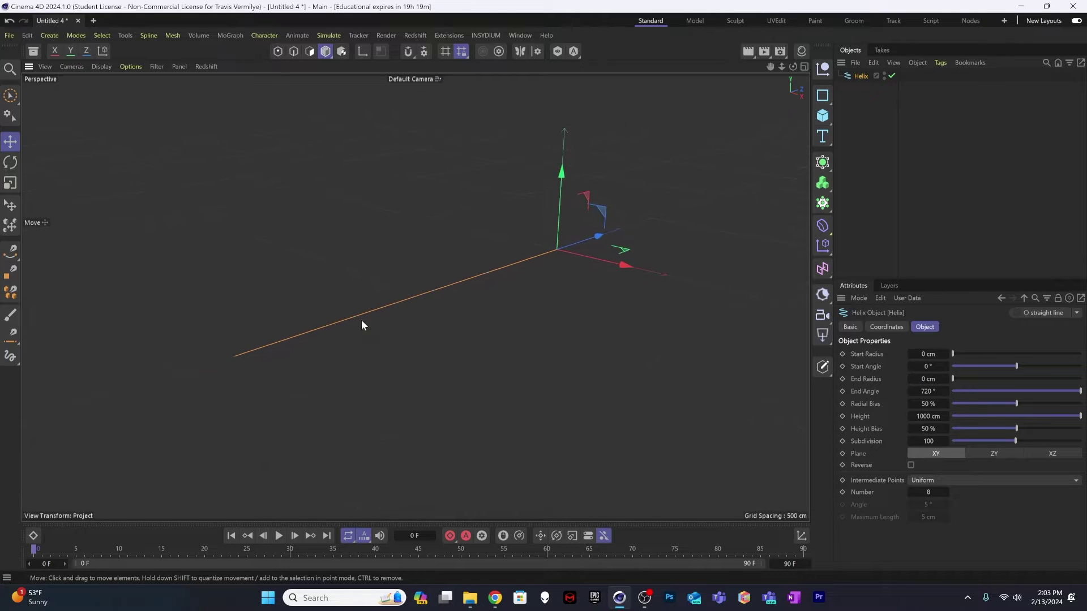
{"action": "right_click_drag", "start_coordinate": [361, 320], "coordinate": [403, 303], "text": "alt"}
{"action": "middle_click_drag", "start_coordinate": [481, 287], "coordinate": [476, 300], "text": "alt"}
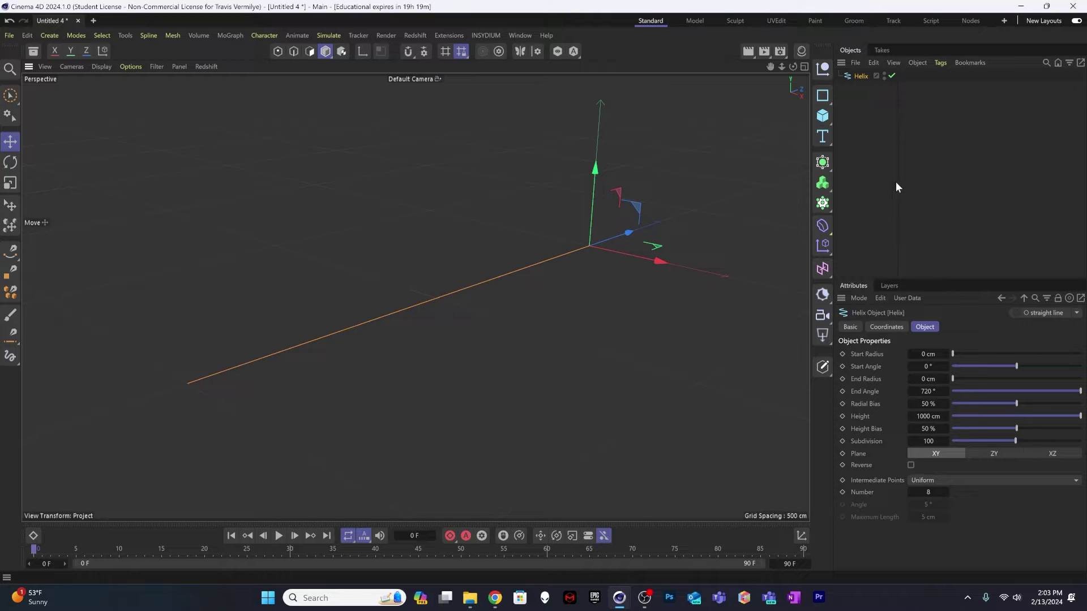
Add a separate cube primitive and set its X, Y and Z sizes to 20 cm each
{"action": "left_click", "coordinate": [893, 125]}
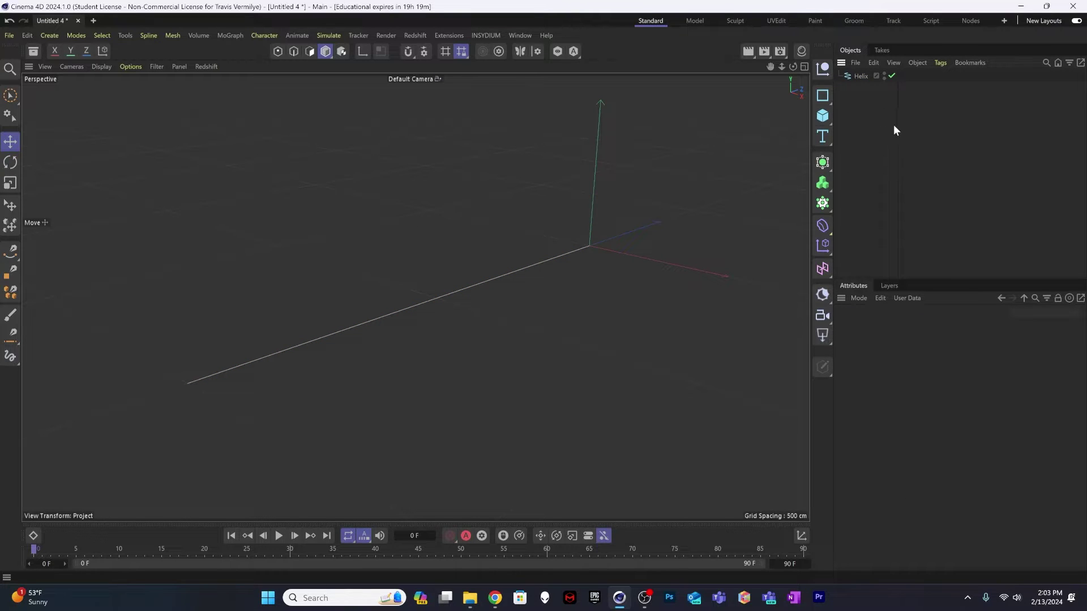
{"action": "left_click", "coordinate": [822, 115]}
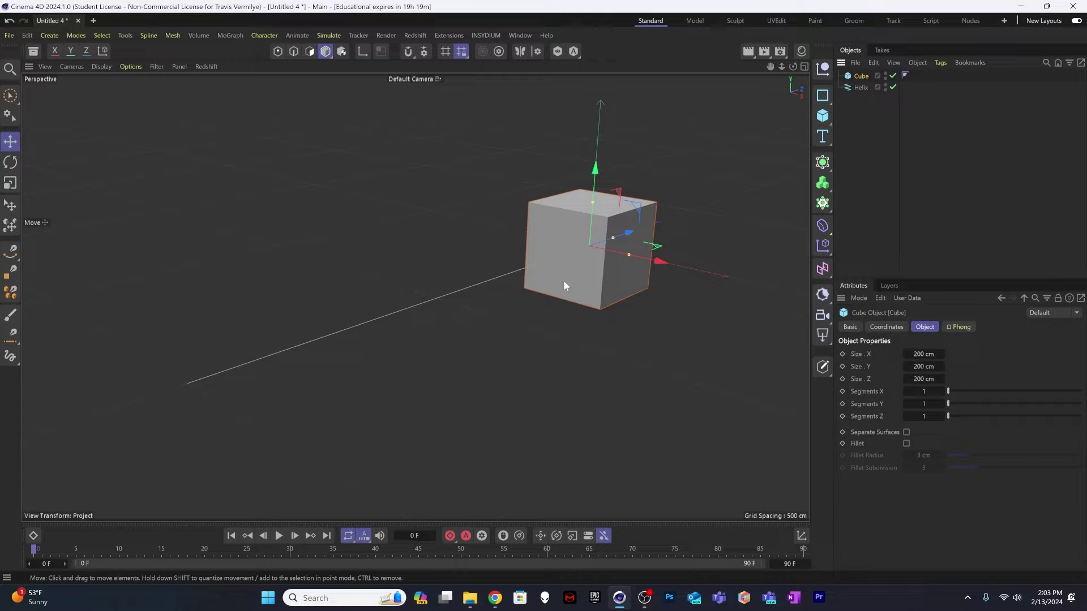
{"action": "left_click", "coordinate": [920, 353]}
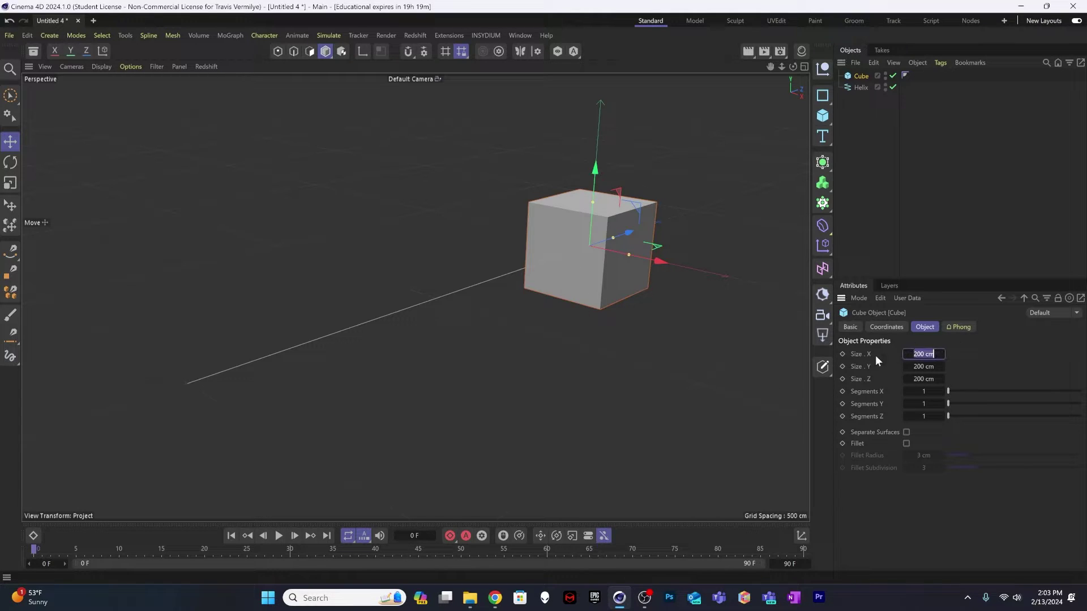
{"action": "type", "text": "20"}
{"action": "key", "text": "Tab"}
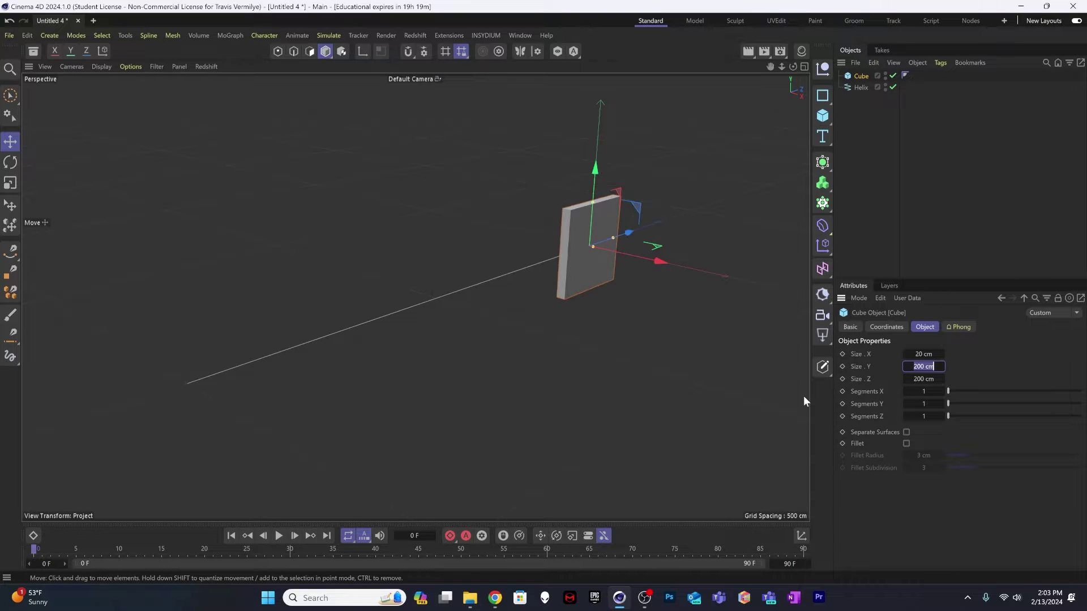
{"action": "type", "text": "20"}
{"action": "key", "text": "Tab"}
{"action": "type", "text": "20"}
{"action": "key", "text": "Tab"}
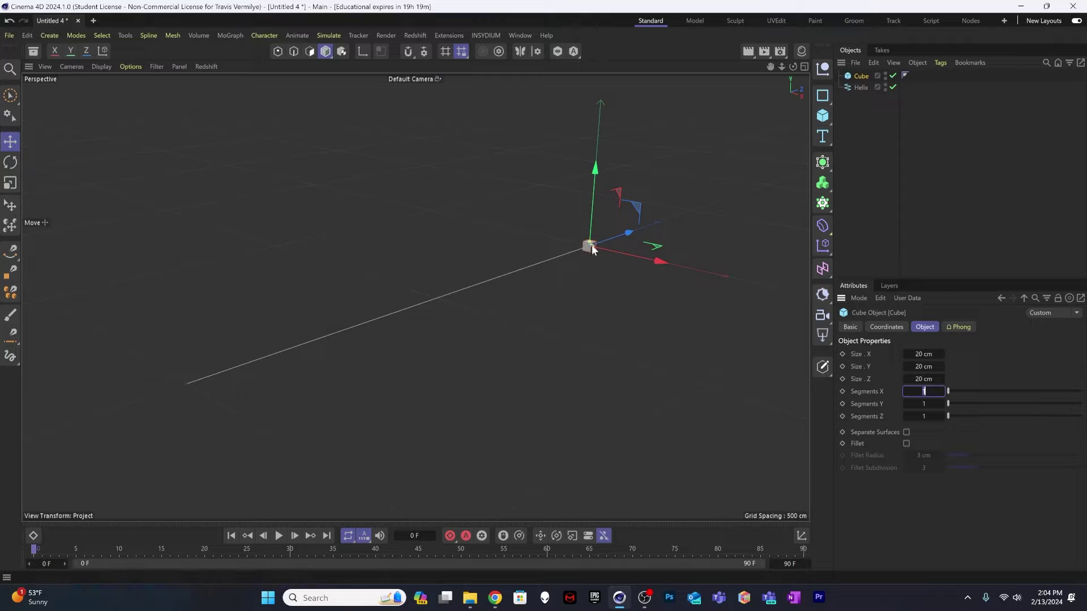
Flatten the cube by setting its Y size to 4 cm
{"action": "scroll", "coordinate": [591, 247], "scroll_direction": "up", "scroll_amount": 10}
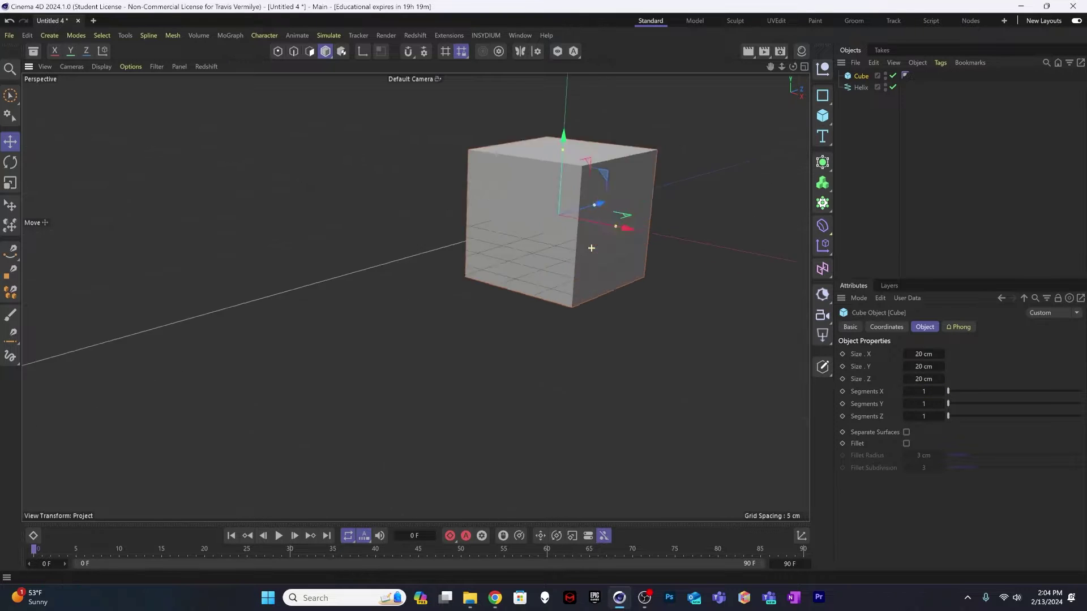
{"action": "scroll", "coordinate": [472, 288], "scroll_direction": "down", "scroll_amount": 4}
{"action": "scroll", "coordinate": [472, 288], "scroll_direction": "down", "scroll_amount": 3}
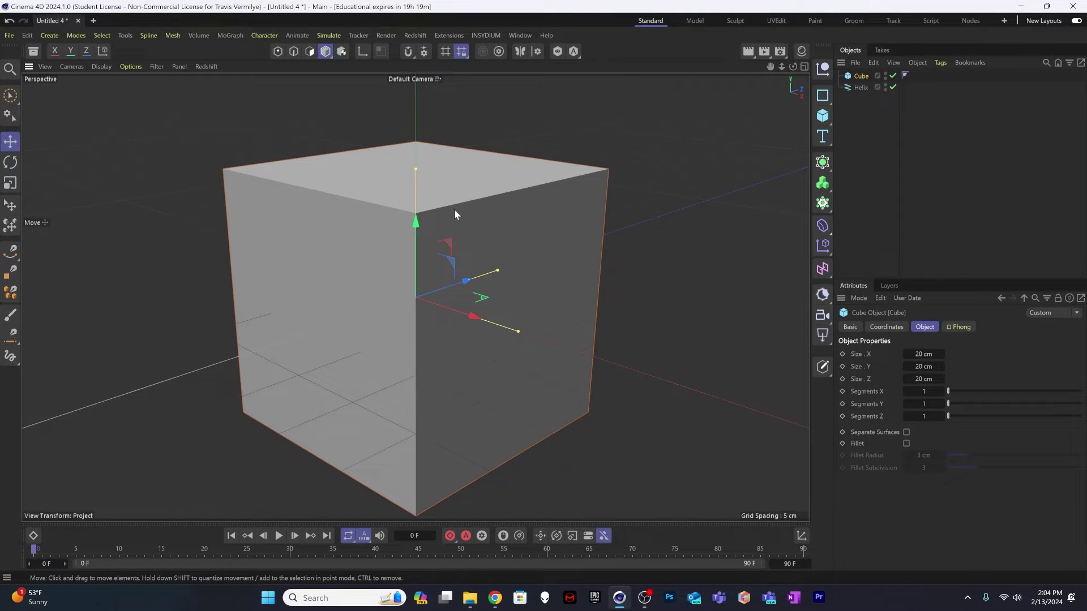
{"action": "left_click_drag", "start_coordinate": [416, 168], "coordinate": [419, 275]}
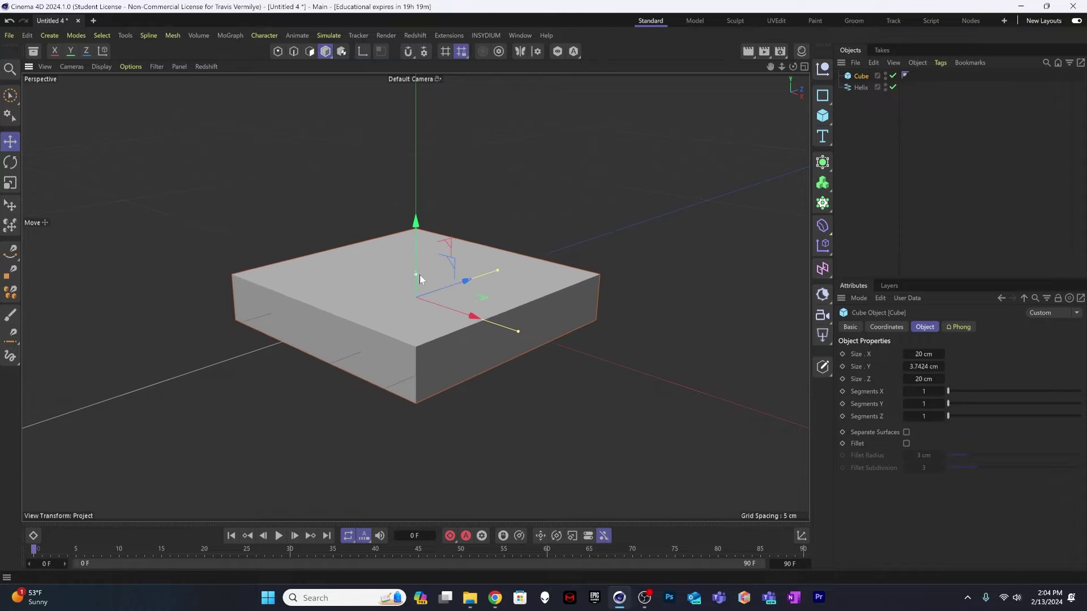
{"action": "left_click", "coordinate": [937, 367]}
{"action": "type", "text": "4"}
{"action": "key", "text": "Return"}
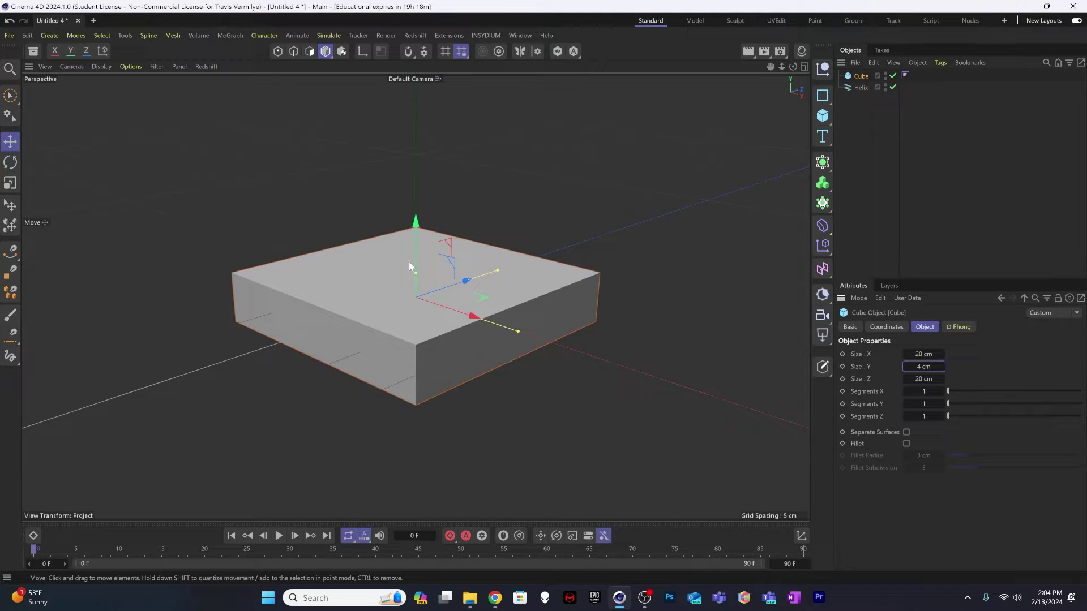
Show edge lines on shaded objects in the viewport and set the cube's X and Z segments to 3
{"action": "left_click", "coordinate": [107, 67]}
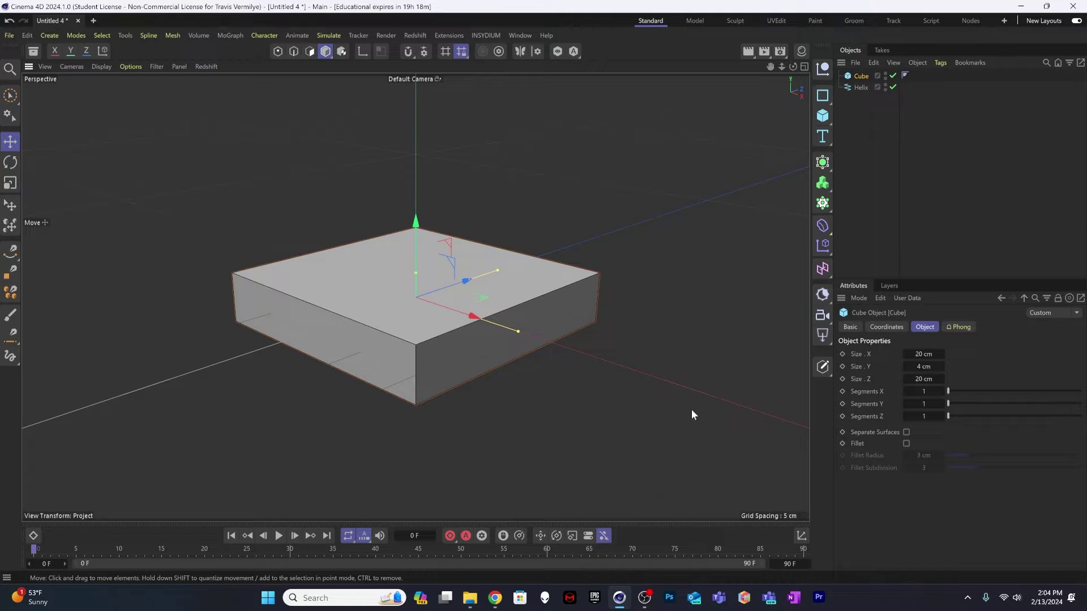
{"action": "left_click", "coordinate": [942, 392]}
{"action": "left_click", "coordinate": [942, 391]}
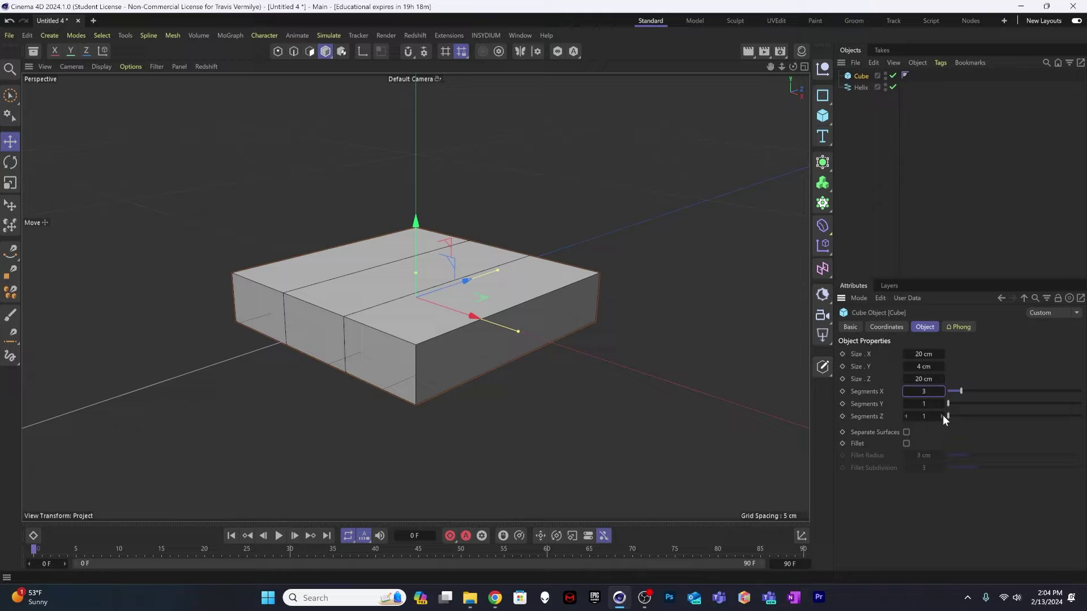
{"action": "left_click", "coordinate": [942, 416]}
{"action": "left_click", "coordinate": [943, 416]}
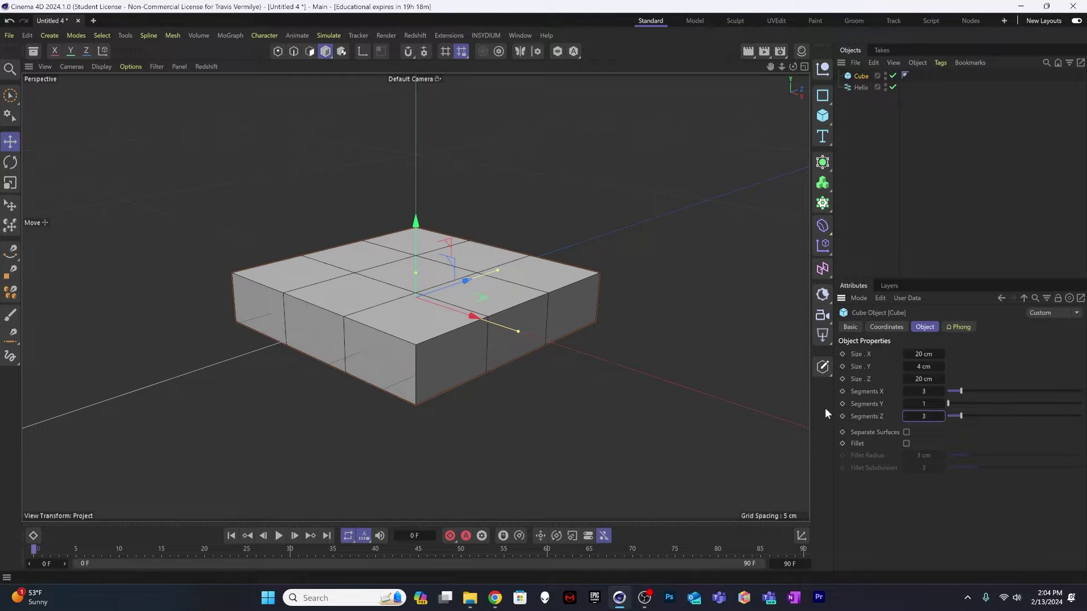
Add a Subdivision Surface as the cube's parent with viewport and renderer subdivision both set to 1
{"action": "left_click", "coordinate": [823, 161], "text": "alt"}
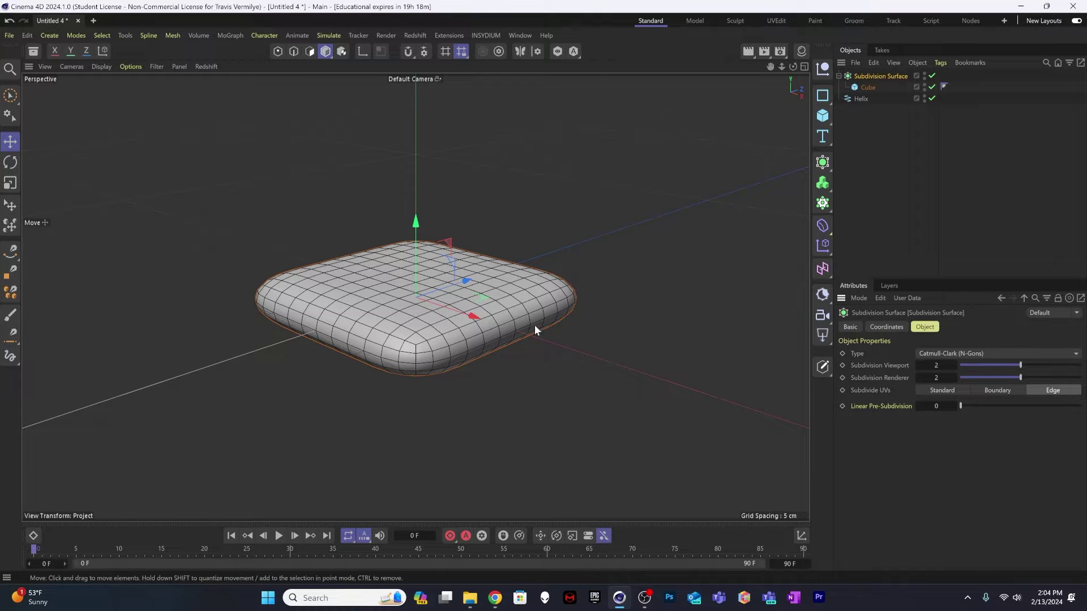
{"action": "left_click", "coordinate": [919, 365]}
{"action": "left_click", "coordinate": [919, 378]}
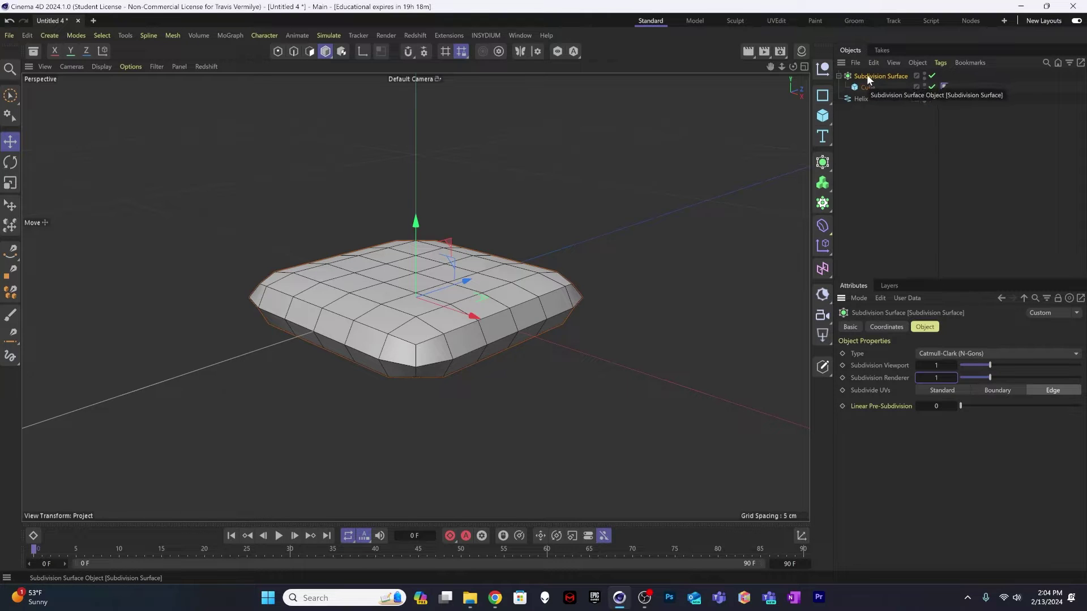
Convert the subdivision surface with its cube into an editable polygon object and rename it "cell base"
{"action": "left_click", "coordinate": [824, 368]}
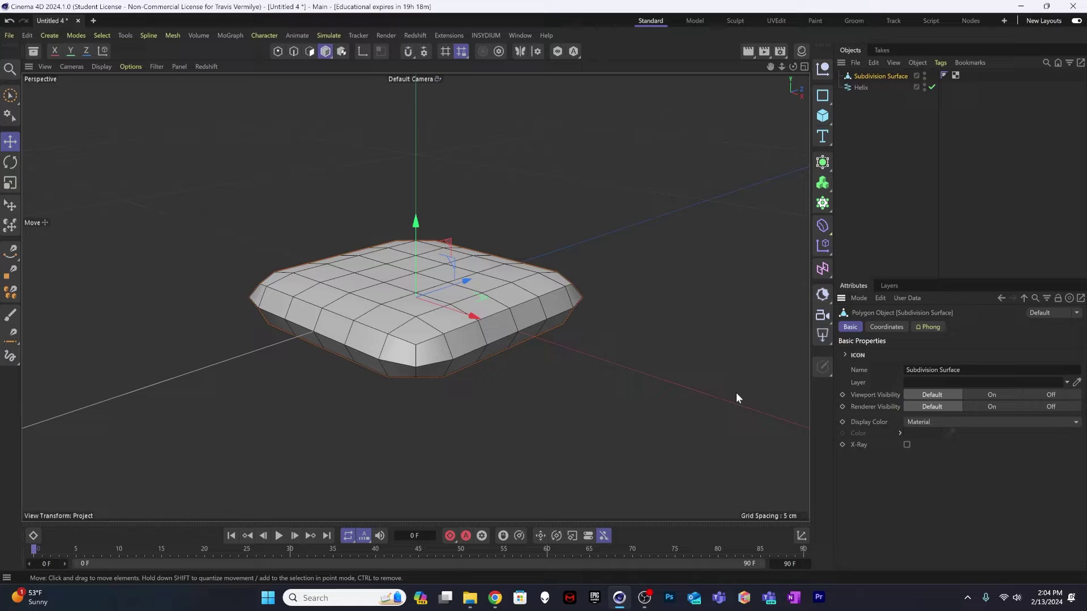
{"action": "left_click", "coordinate": [893, 110]}
{"action": "left_click", "coordinate": [880, 75]}
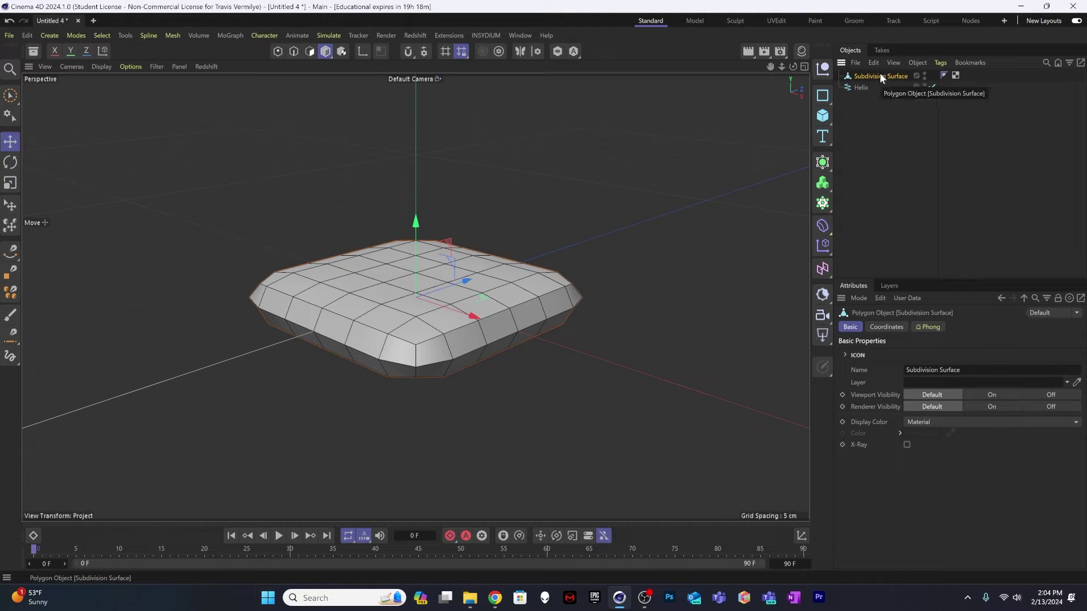
{"action": "double_click", "coordinate": [861, 75]}
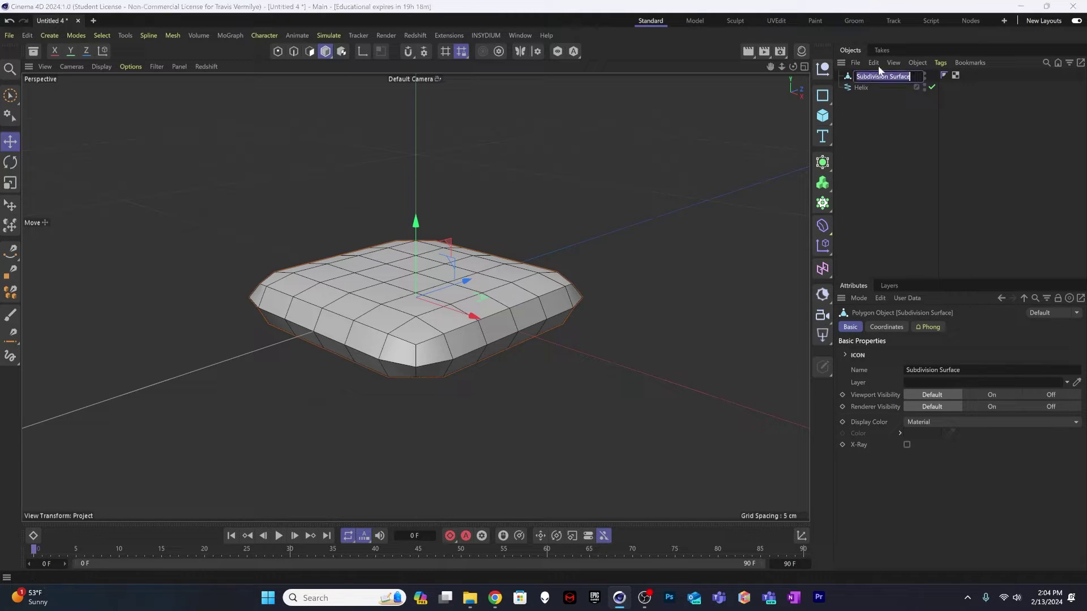
{"action": "type", "text": "cell base"}
{"action": "key", "text": "Return"}
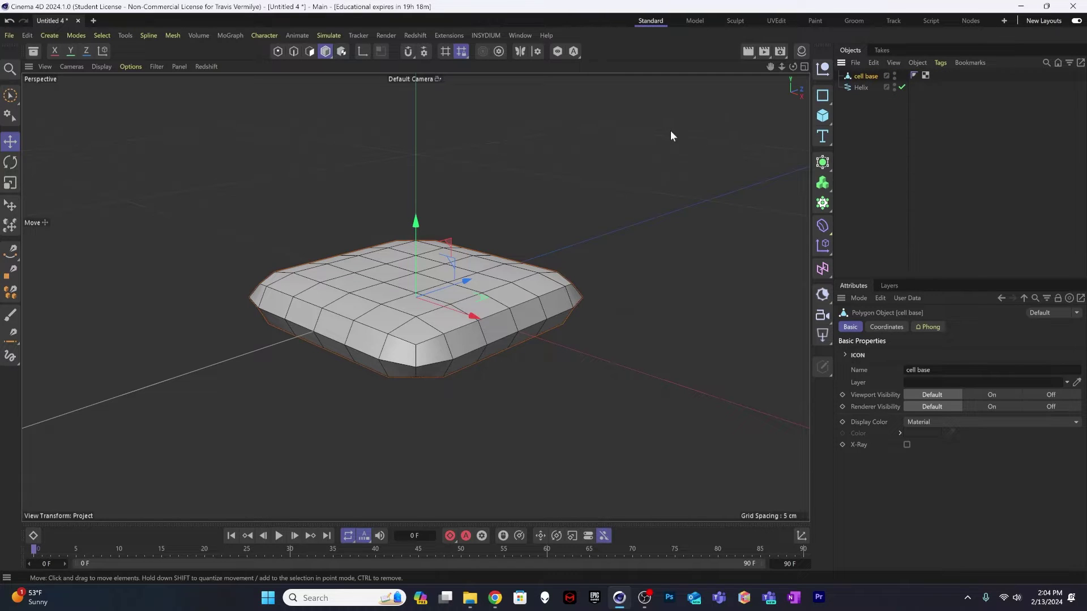
Rotate only the object axis of cell base about its Y axis so X and Z point toward the mesh's corners
{"action": "left_click_drag", "start_coordinate": [358, 329], "coordinate": [419, 341], "text": "alt"}
{"action": "key", "text": "r"}
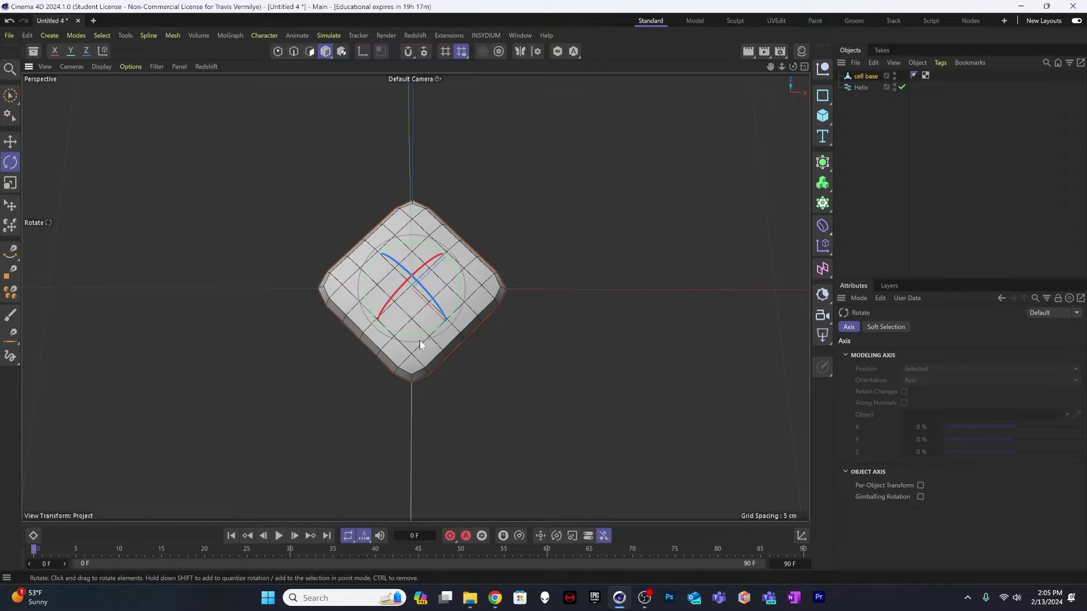
{"action": "left_click", "coordinate": [361, 51]}
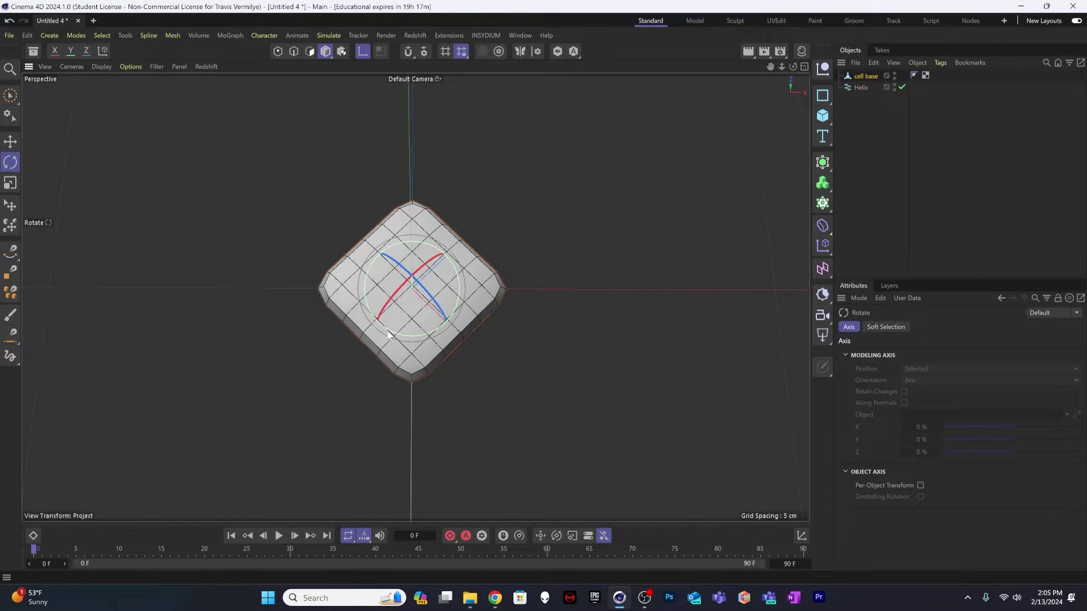
{"action": "left_click_drag", "start_coordinate": [387, 331], "coordinate": [424, 337]}
{"action": "left_click", "coordinate": [364, 52]}
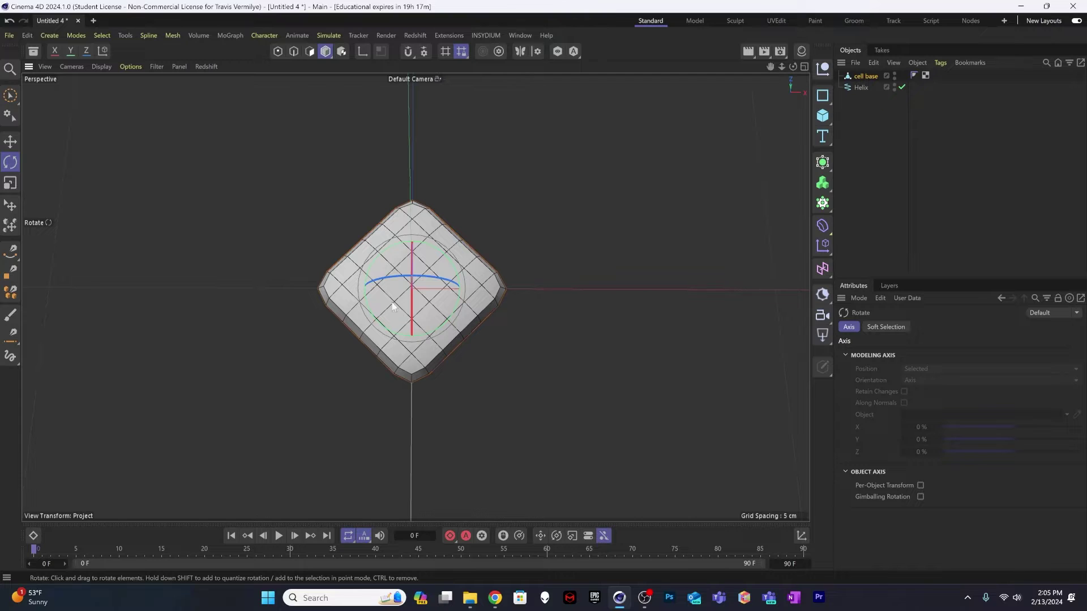
Scale cell base along its Z axis into an elongated diamond about 33.6 cm long
{"action": "key", "text": "t"}
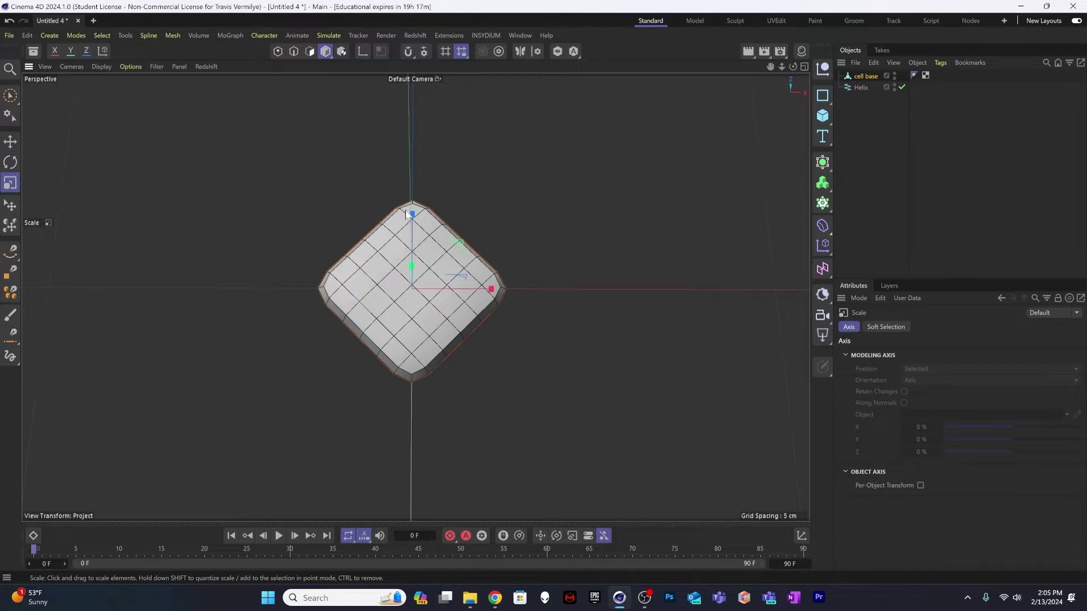
{"action": "left_click_drag", "start_coordinate": [412, 213], "coordinate": [411, 194]}
{"action": "scroll", "coordinate": [416, 338], "scroll_direction": "down", "scroll_amount": 4}
{"action": "mouse_move", "coordinate": [416, 338]}
{"action": "left_mouse_down", "text": "alt"}
{"action": "mouse_move", "coordinate": [384, 210]}
{"action": "mouse_move", "coordinate": [418, 231]}
{"action": "mouse_move", "coordinate": [477, 234]}
{"action": "mouse_move", "coordinate": [402, 274]}
{"action": "mouse_move", "coordinate": [412, 334]}
{"action": "left_mouse_up", "text": "alt"}
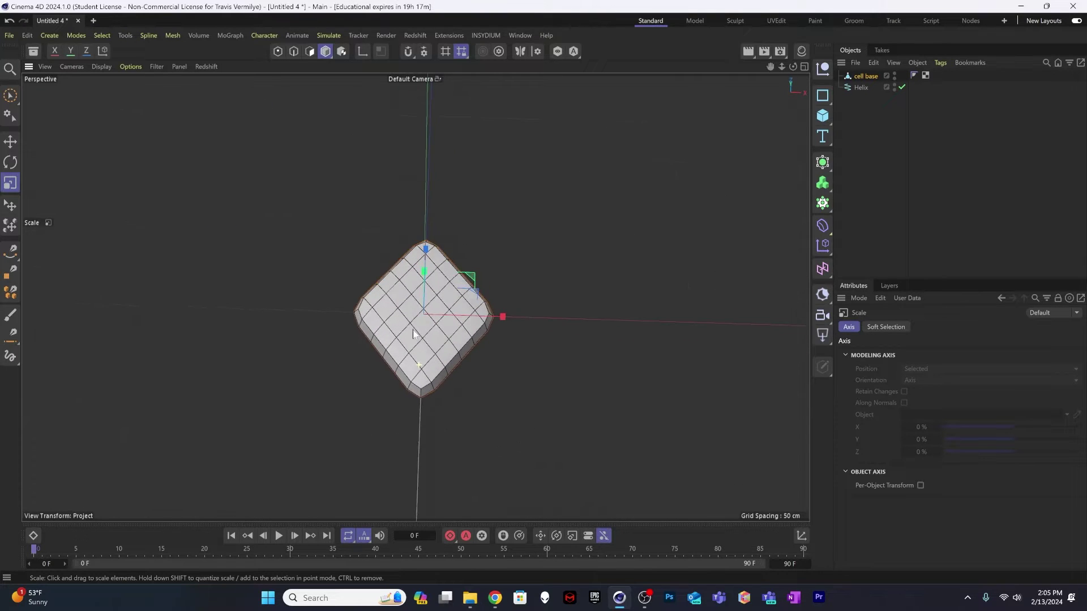
Add a Bend deformer as a child of cell base, set its alignment to +X and fit it to the parent
{"action": "left_click", "coordinate": [876, 101]}
{"action": "left_click", "coordinate": [866, 76]}
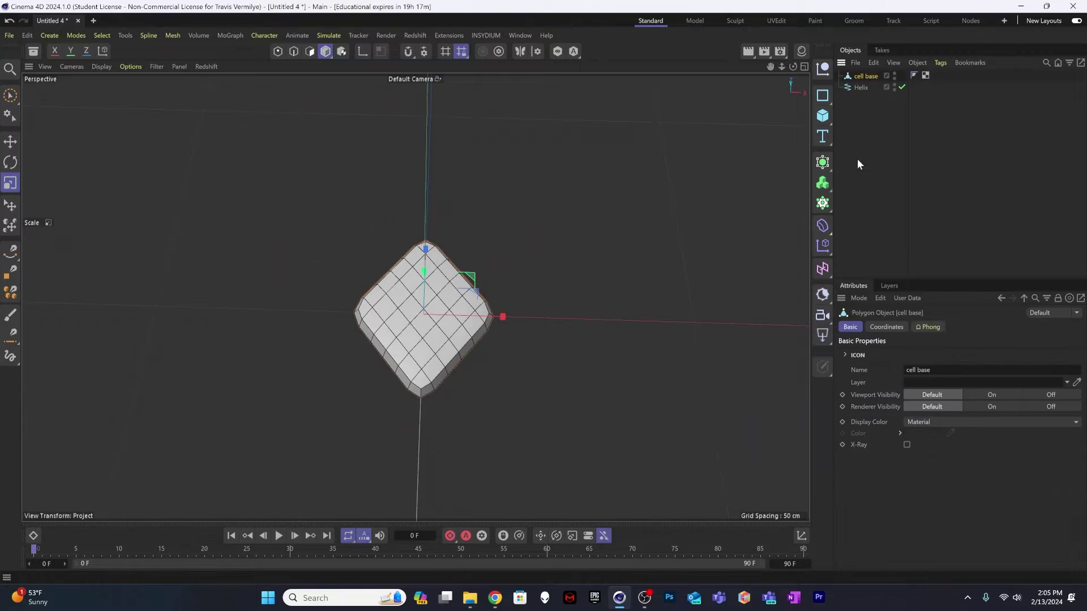
{"action": "left_click", "coordinate": [856, 170]}
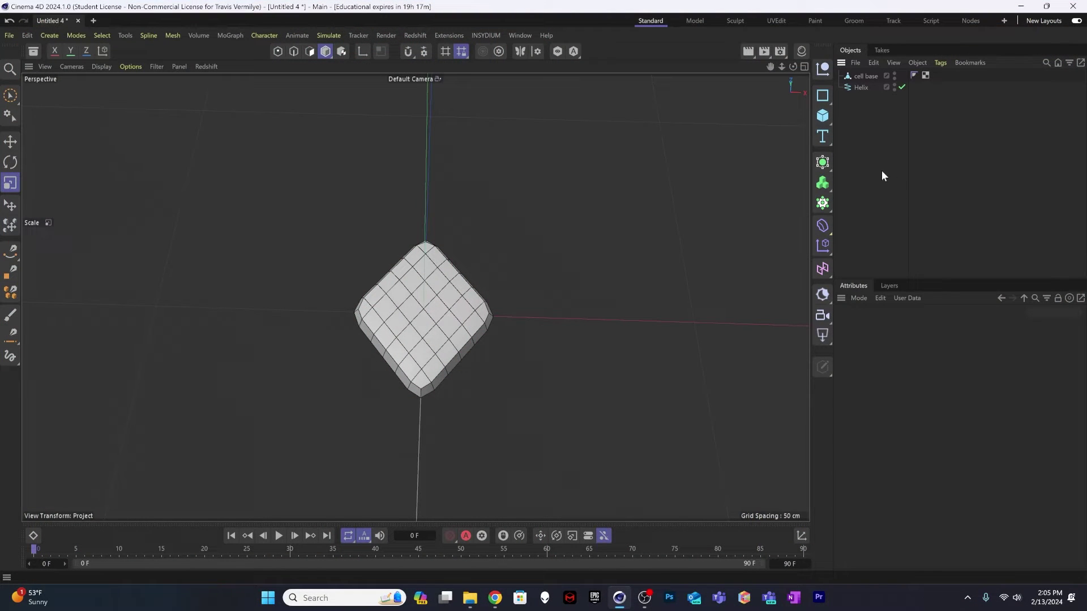
{"action": "left_click", "coordinate": [822, 226]}
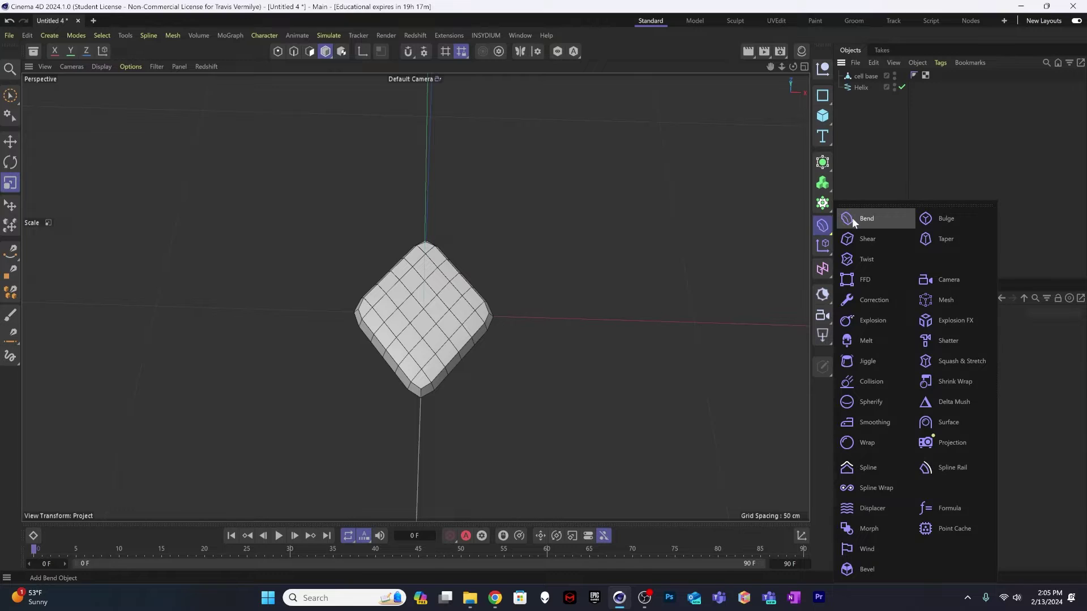
{"action": "left_click", "coordinate": [851, 218]}
{"action": "left_click_drag", "start_coordinate": [865, 89], "coordinate": [864, 88]}
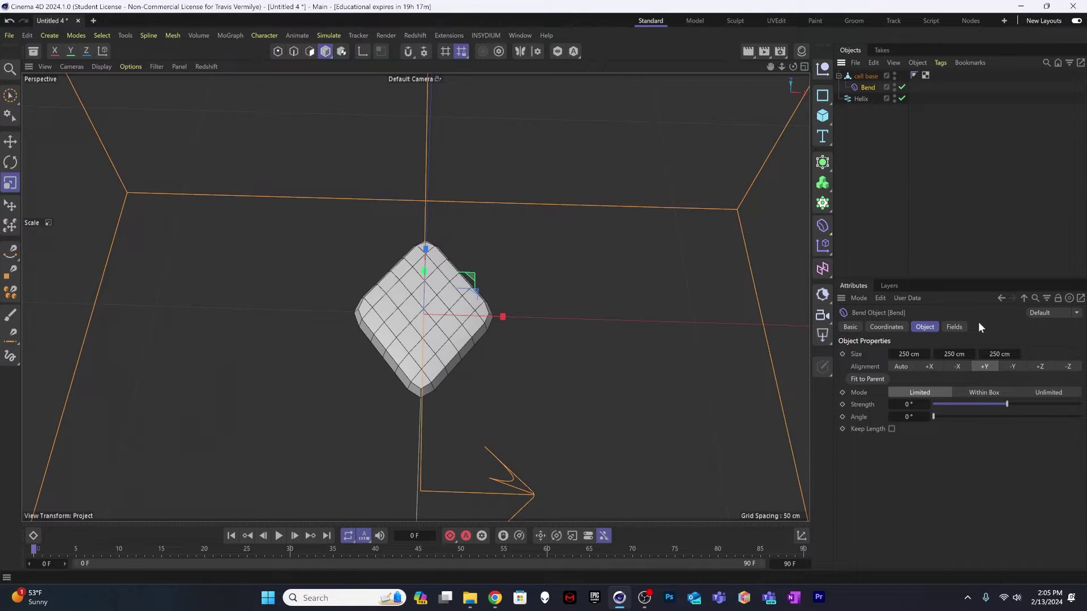
{"action": "left_click", "coordinate": [929, 365]}
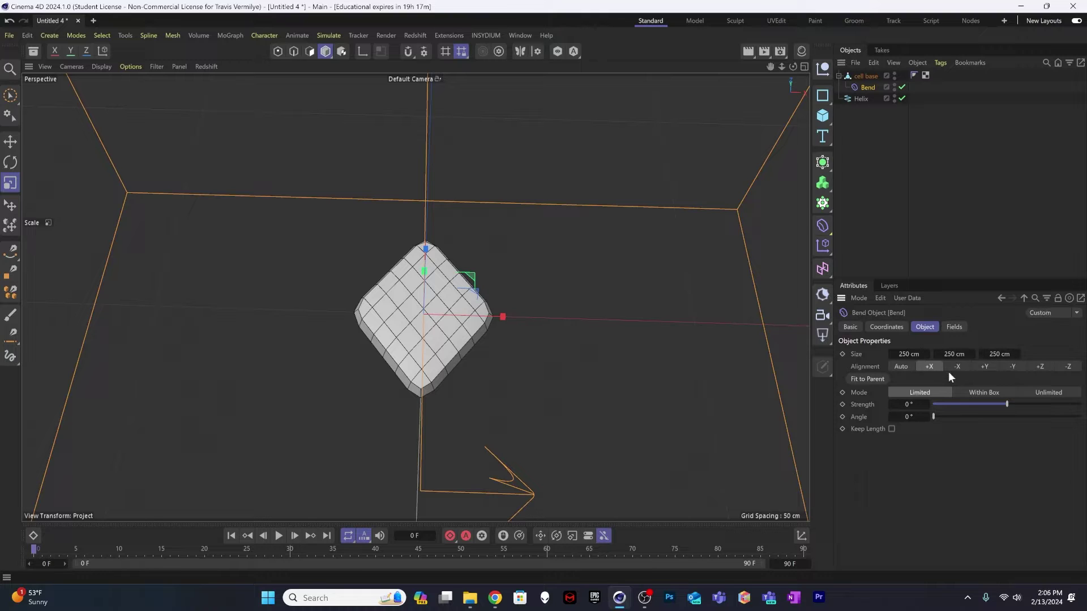
{"action": "left_click", "coordinate": [874, 377]}
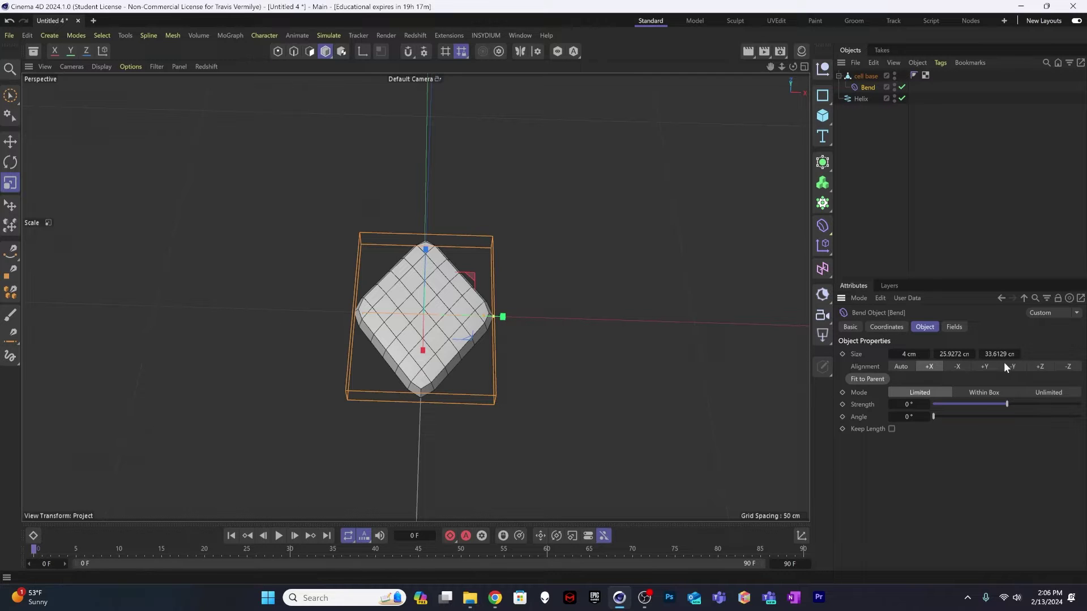
Narrow the Bend deformer's Y size to about 13.9 cm and move it along X to cover only one half of cell base
{"action": "mouse_move", "coordinate": [1007, 404]}
{"action": "left_mouse_down"}
{"action": "mouse_move", "coordinate": [1025, 404]}
{"action": "mouse_move", "coordinate": [972, 403]}
{"action": "mouse_move", "coordinate": [1042, 401]}
{"action": "mouse_move", "coordinate": [976, 403]}
{"action": "mouse_move", "coordinate": [1016, 407]}
{"action": "mouse_move", "coordinate": [1007, 405]}
{"action": "left_mouse_up"}
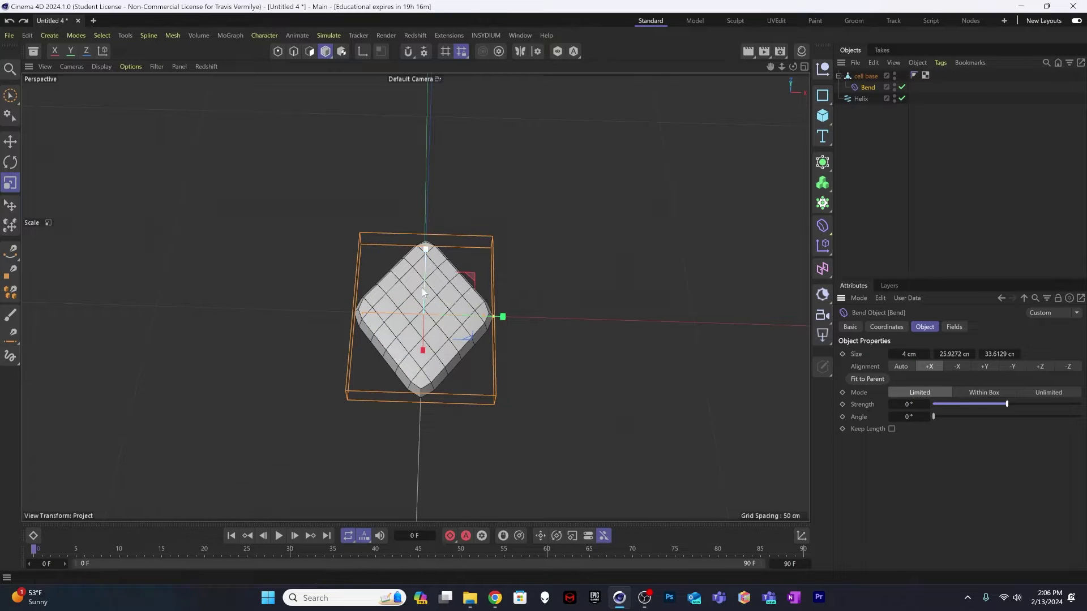
{"action": "left_click", "coordinate": [951, 355]}
{"action": "left_click_drag", "start_coordinate": [954, 354], "coordinate": [928, 354]}
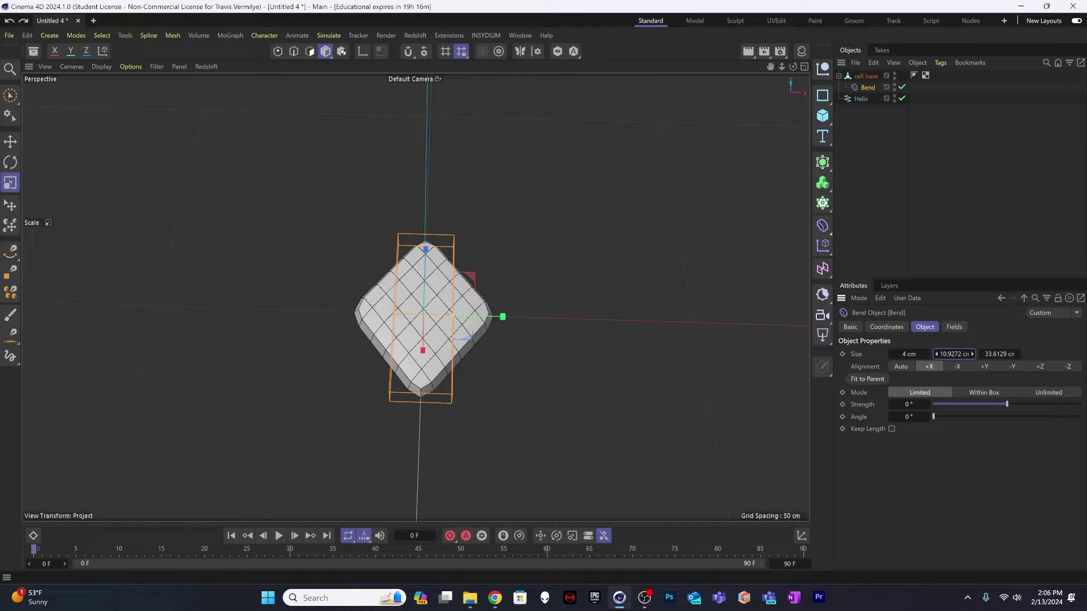
{"action": "key", "text": "e"}
{"action": "left_click_drag", "start_coordinate": [490, 317], "coordinate": [508, 316]}
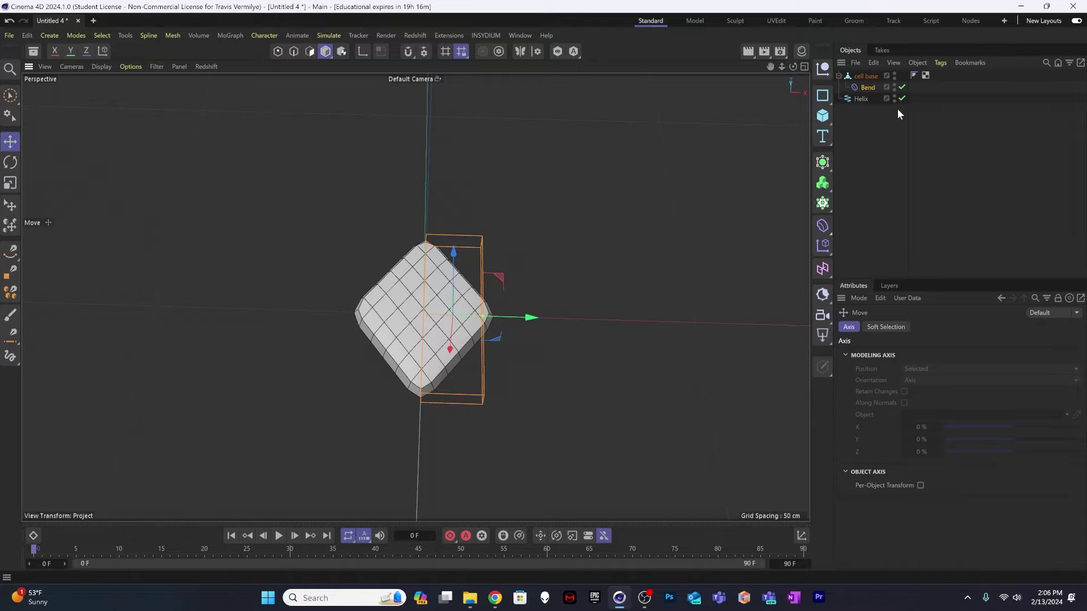
{"action": "left_click", "coordinate": [869, 87]}
{"action": "left_click_drag", "start_coordinate": [954, 354], "coordinate": [968, 353]}
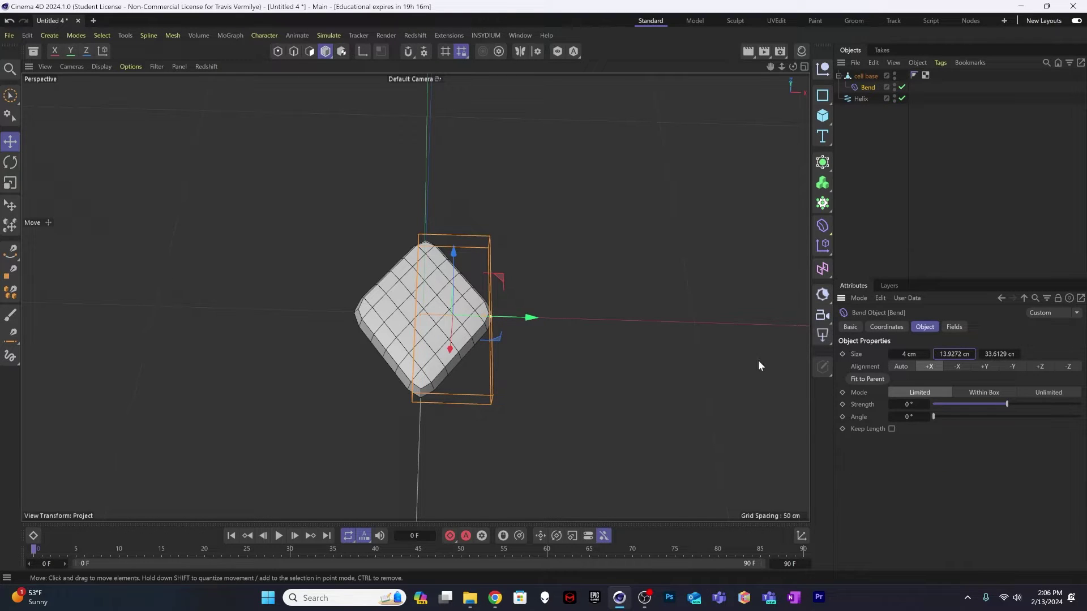
{"action": "left_click_drag", "start_coordinate": [521, 316], "coordinate": [527, 320]}
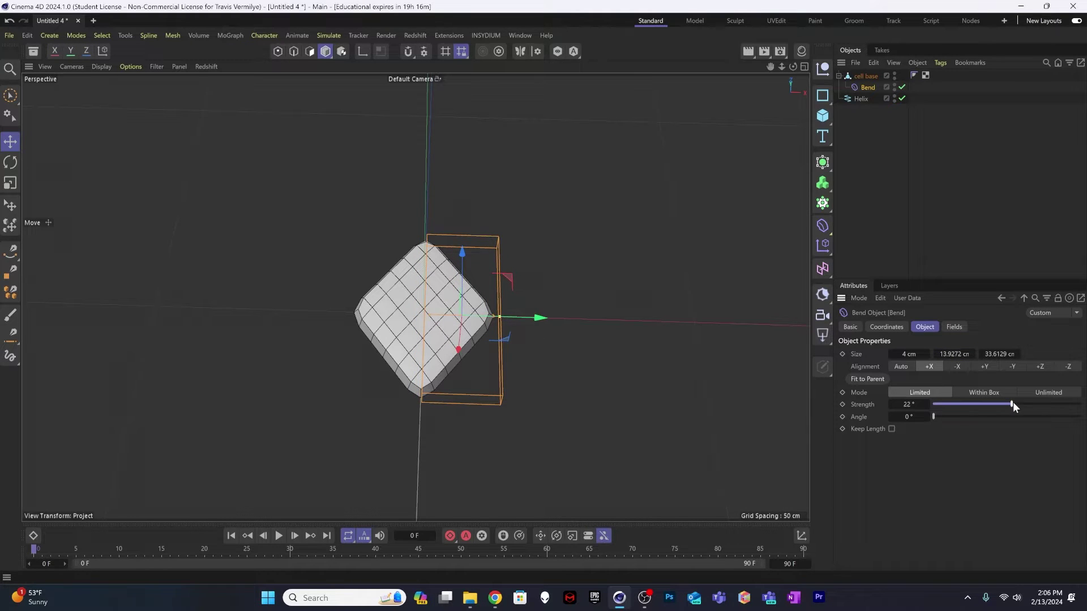
Try a slight bend on cell base, enable Keep Length and set the Bend strength back to 0°
{"action": "mouse_move", "coordinate": [1007, 404]}
{"action": "left_mouse_down"}
{"action": "mouse_move", "coordinate": [978, 403]}
{"action": "mouse_move", "coordinate": [1043, 403]}
{"action": "mouse_move", "coordinate": [1008, 404]}
{"action": "left_mouse_up"}
{"action": "left_click", "coordinate": [891, 428]}
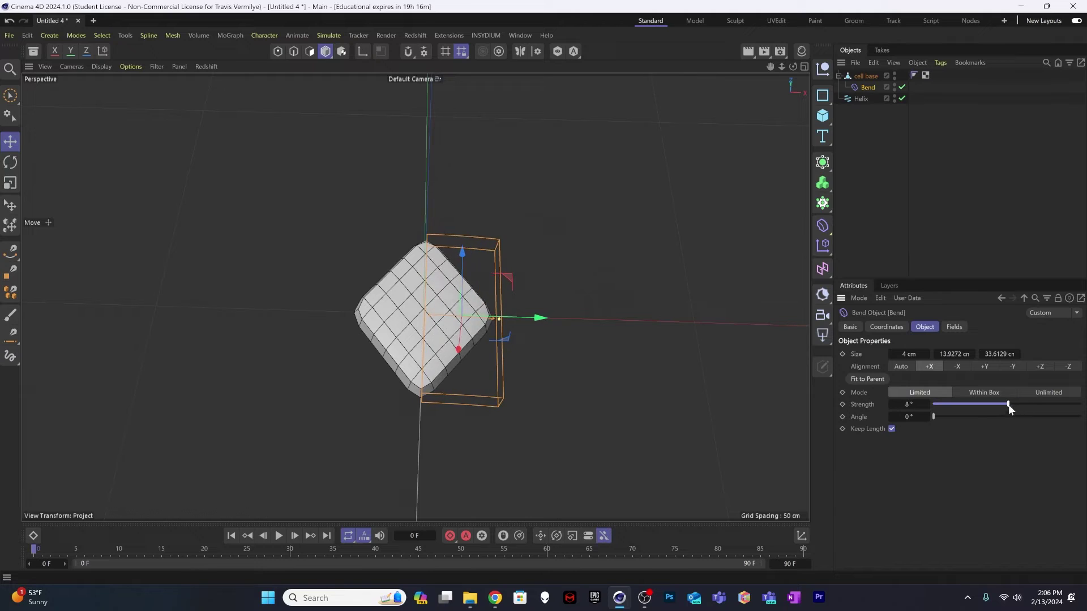
{"action": "double_click", "coordinate": [907, 404]}
{"action": "type", "text": "0"}
{"action": "key", "text": "Return"}
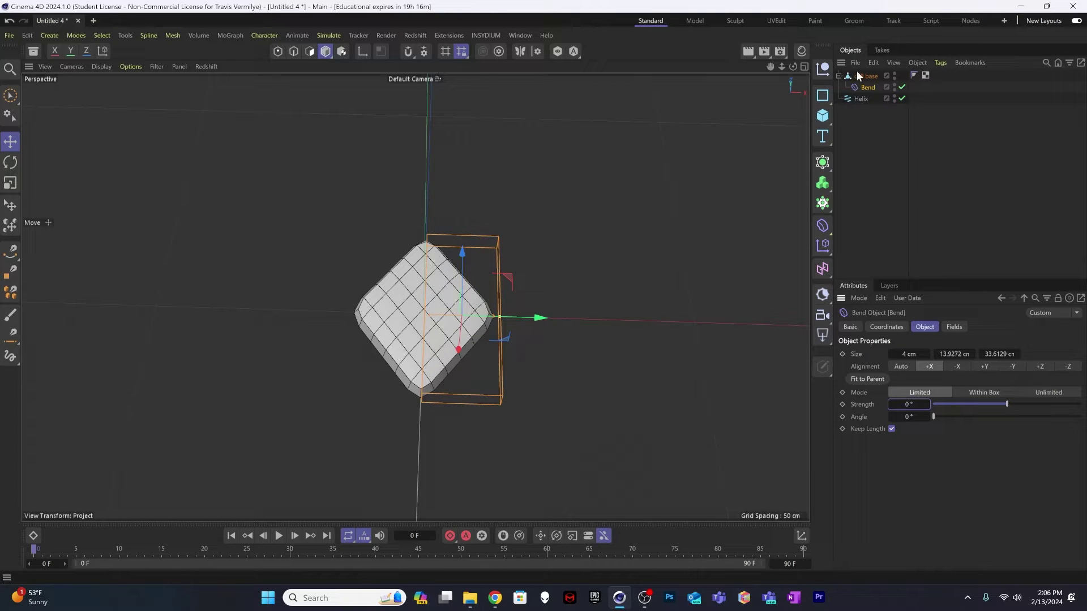
Duplicate the Bend deformer within cell base, rotate the copy 180° and move it over the opposite half of the diamond
{"action": "left_click_drag", "start_coordinate": [866, 88], "coordinate": [868, 91], "text": "ctrl"}
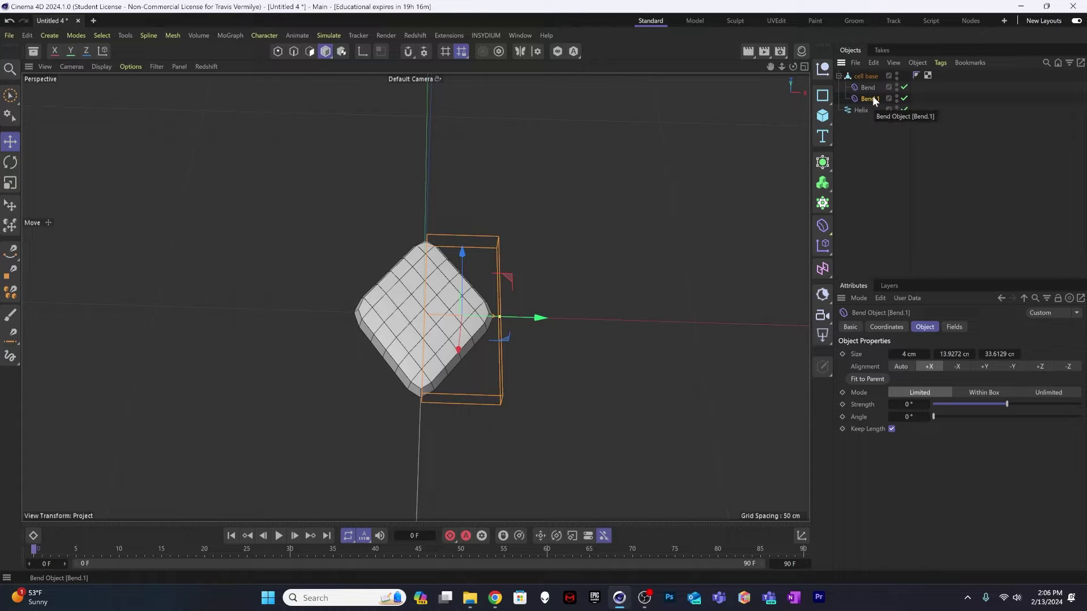
{"action": "key", "text": "r"}
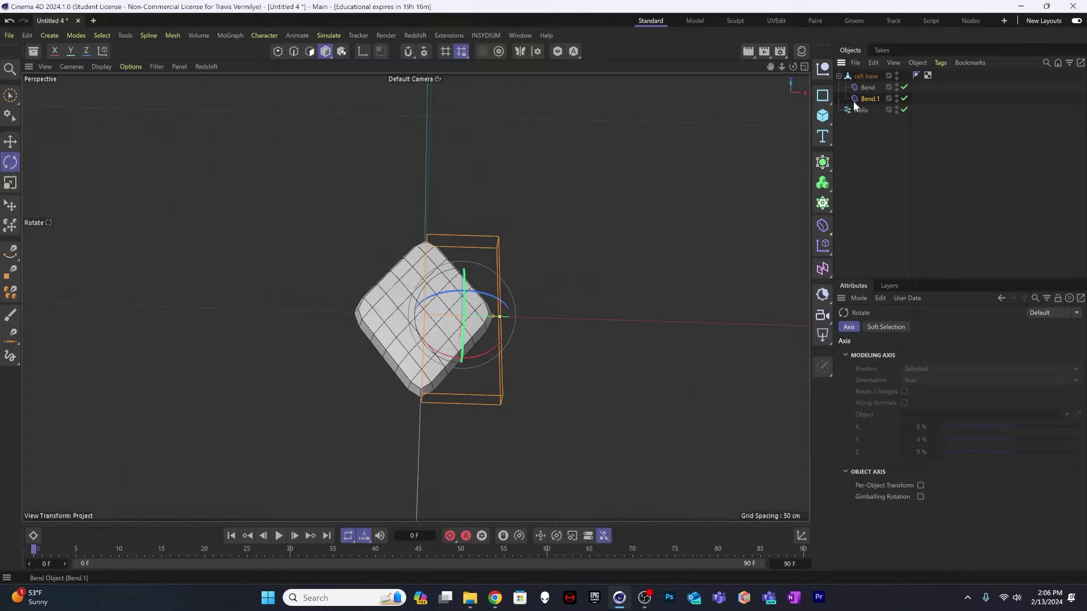
{"action": "left_click_drag", "start_coordinate": [444, 357], "coordinate": [487, 259]}
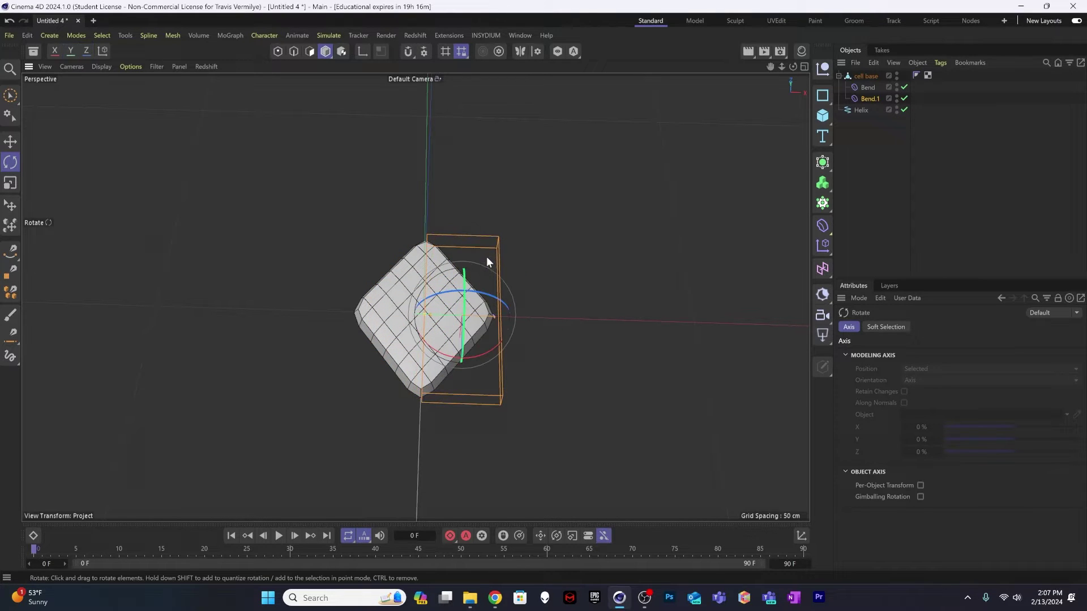
{"action": "key", "text": "e"}
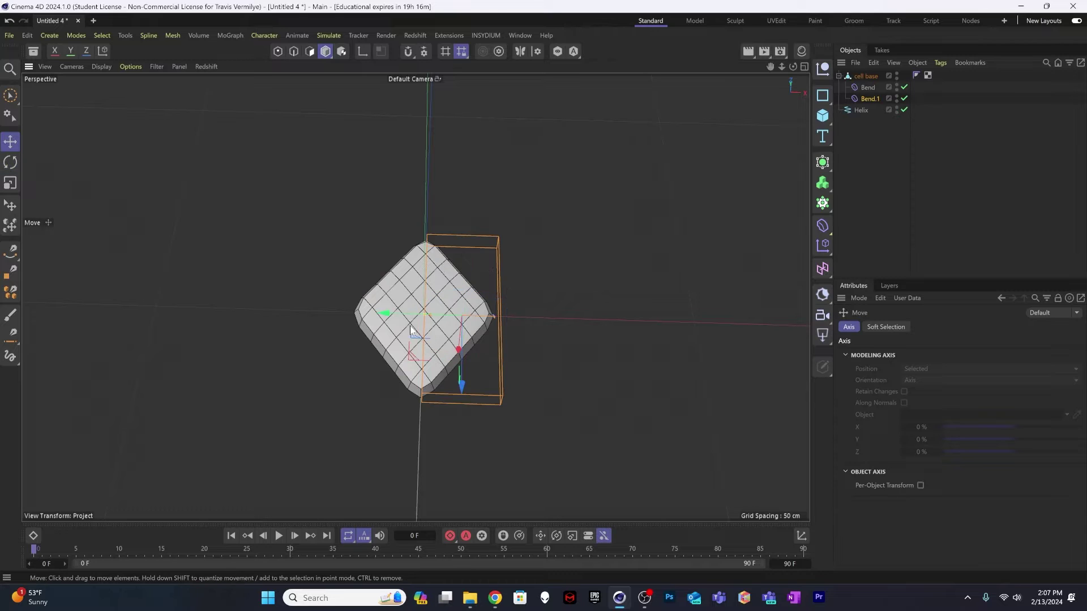
{"action": "left_click_drag", "start_coordinate": [462, 315], "coordinate": [325, 315]}
{"action": "left_click", "coordinate": [880, 121]}
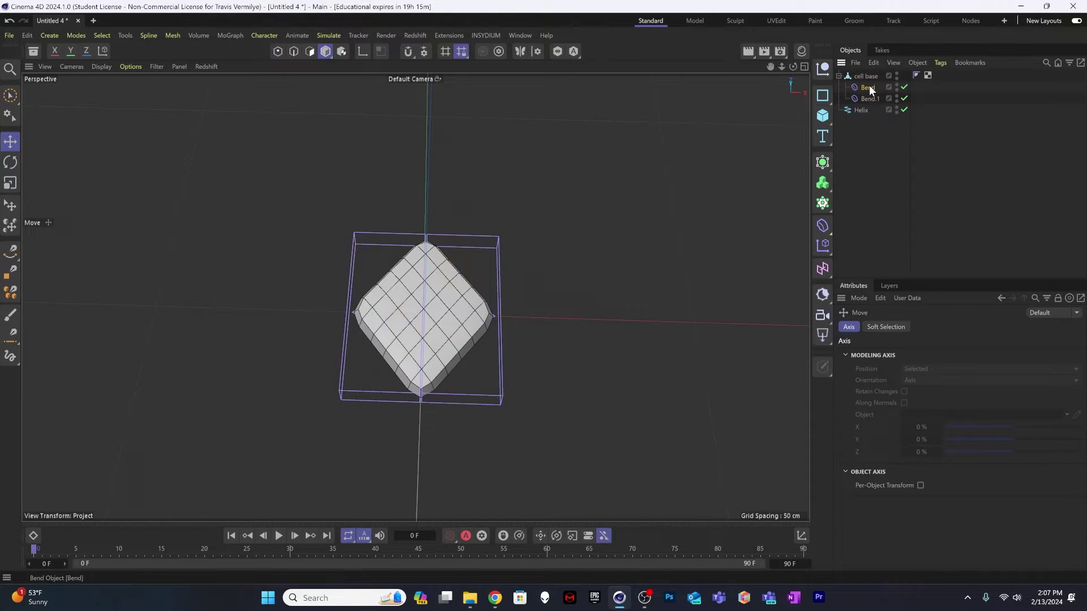
Test both Bend deformers together at different strengths from a side view, and reset their strength to 0°
{"action": "left_click", "coordinate": [868, 87]}
{"action": "left_click", "coordinate": [871, 99], "text": "shift"}
{"action": "mouse_move", "coordinate": [1011, 404]}
{"action": "left_mouse_down"}
{"action": "mouse_move", "coordinate": [1028, 402]}
{"action": "mouse_move", "coordinate": [987, 406]}
{"action": "mouse_move", "coordinate": [996, 404]}
{"action": "left_mouse_up"}
{"action": "left_click_drag", "start_coordinate": [627, 349], "coordinate": [438, 209], "text": "alt"}
{"action": "mouse_move", "coordinate": [1003, 399]}
{"action": "left_mouse_down"}
{"action": "mouse_move", "coordinate": [1017, 398]}
{"action": "mouse_move", "coordinate": [1008, 400]}
{"action": "left_mouse_up"}
{"action": "double_click", "coordinate": [918, 404]}
{"action": "type", "text": "0"}
{"action": "key", "text": "Return"}
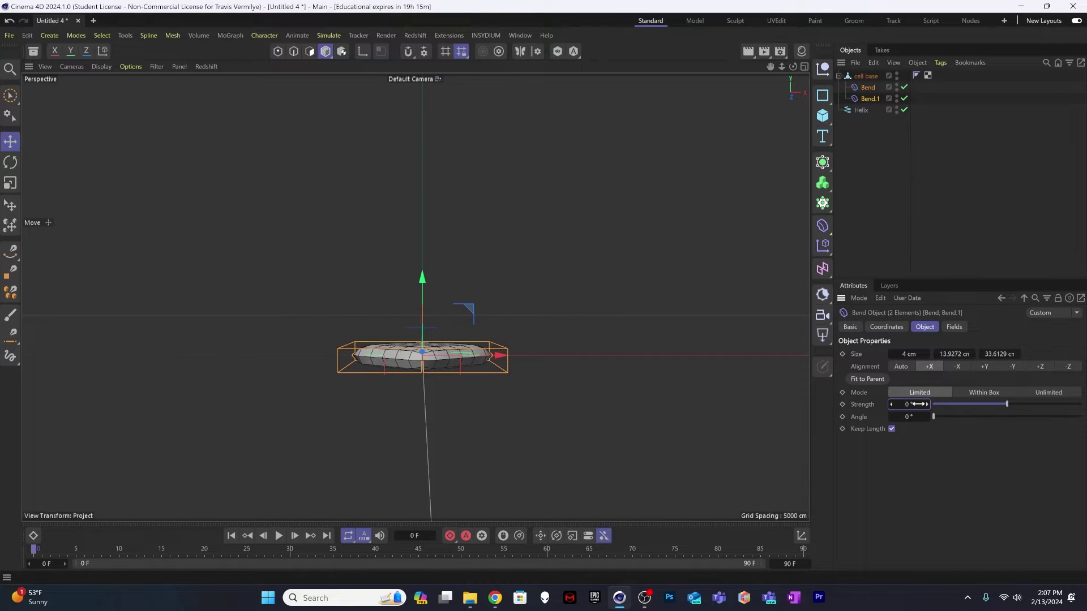
Add a Cloner in Radial mode and make cell base with its deformers its child
{"action": "left_click", "coordinate": [886, 245]}
{"action": "left_click", "coordinate": [862, 75]}
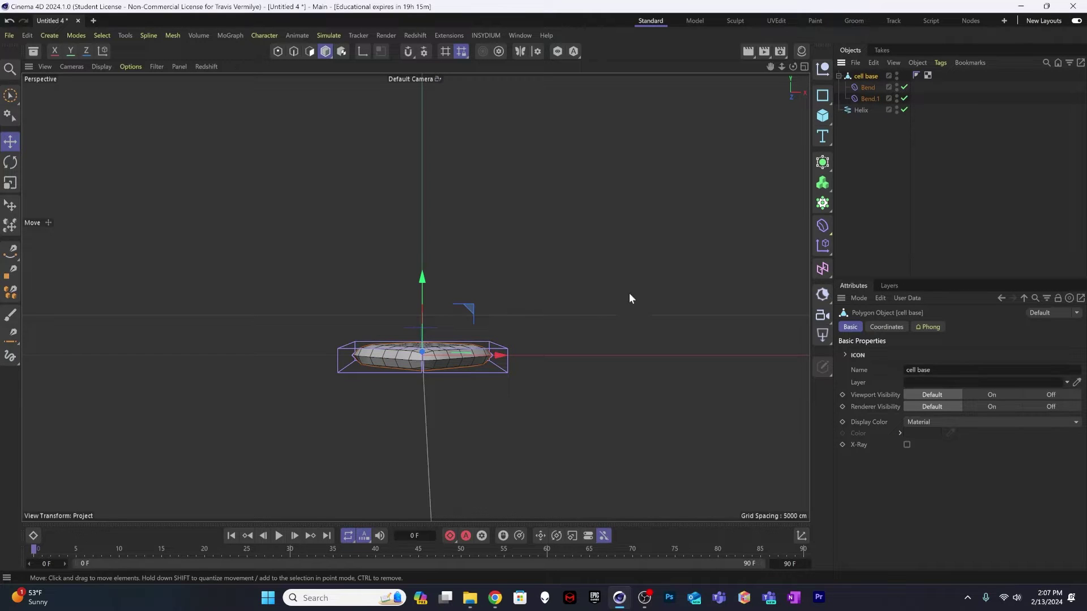
{"action": "left_click_drag", "start_coordinate": [472, 311], "coordinate": [484, 376], "text": "alt"}
{"action": "right_click_drag", "start_coordinate": [484, 376], "coordinate": [458, 362], "text": "alt"}
{"action": "middle_click_drag", "start_coordinate": [473, 349], "coordinate": [446, 357], "text": "alt"}
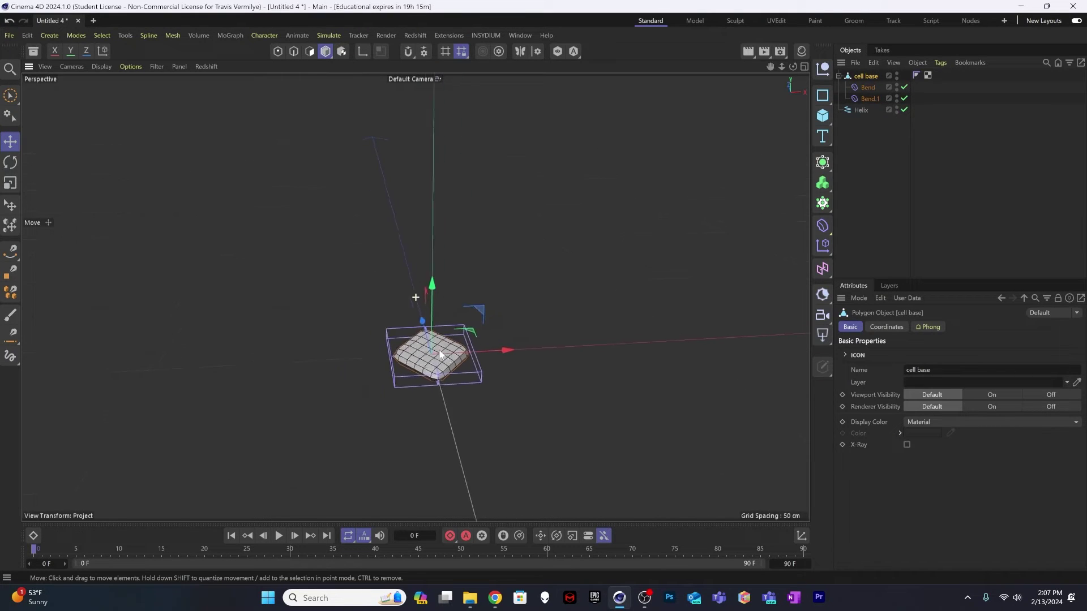
{"action": "right_click_drag", "start_coordinate": [445, 357], "coordinate": [427, 371], "text": "alt"}
{"action": "left_click_drag", "start_coordinate": [427, 371], "coordinate": [368, 346], "text": "alt"}
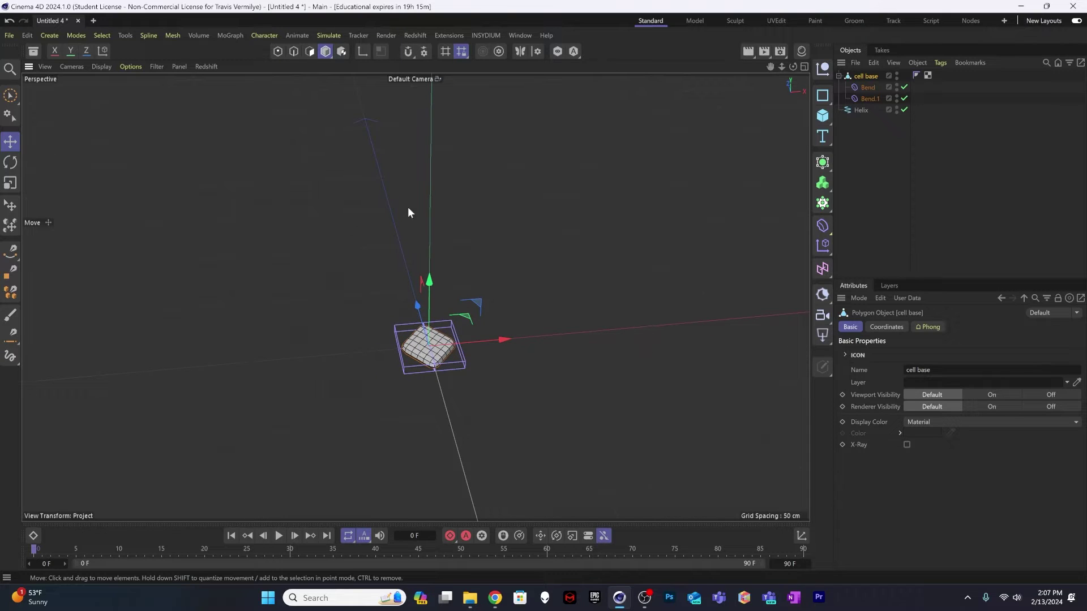
{"action": "left_click", "coordinate": [882, 160]}
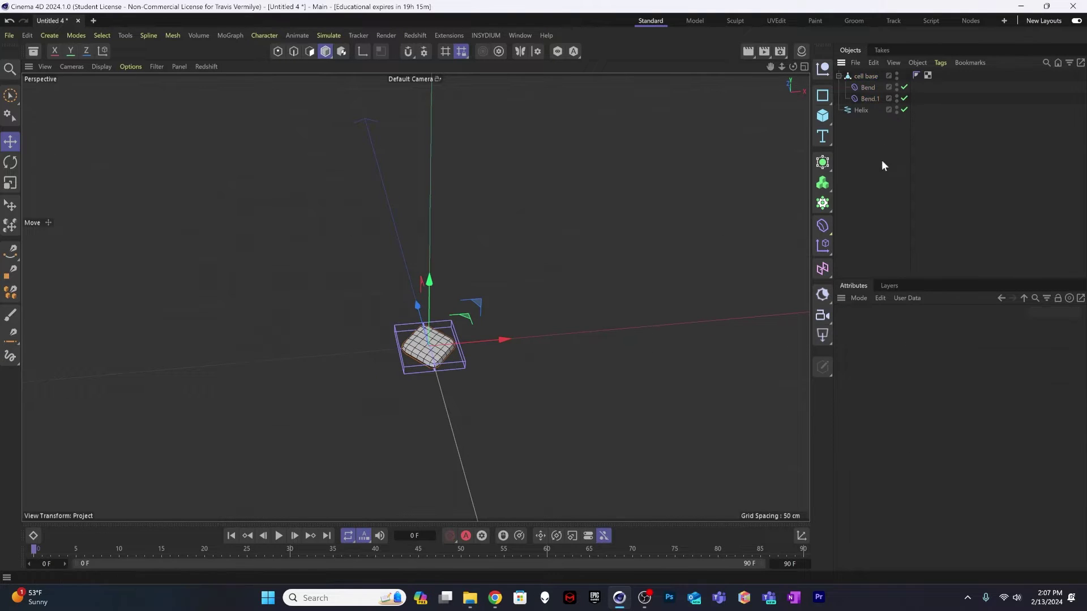
{"action": "left_click", "coordinate": [823, 204]}
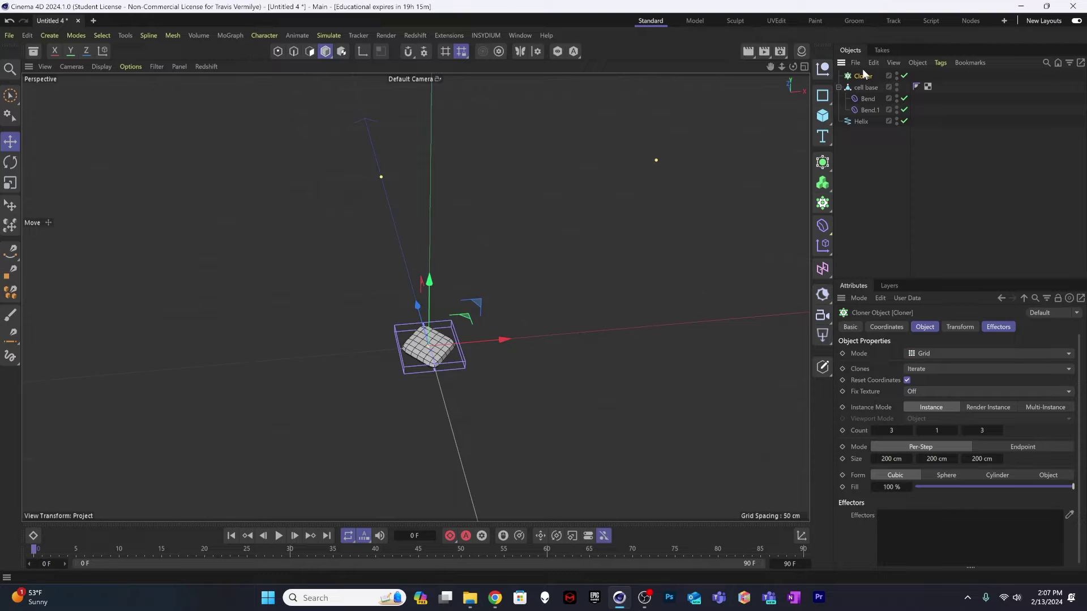
{"action": "left_click", "coordinate": [930, 352]}
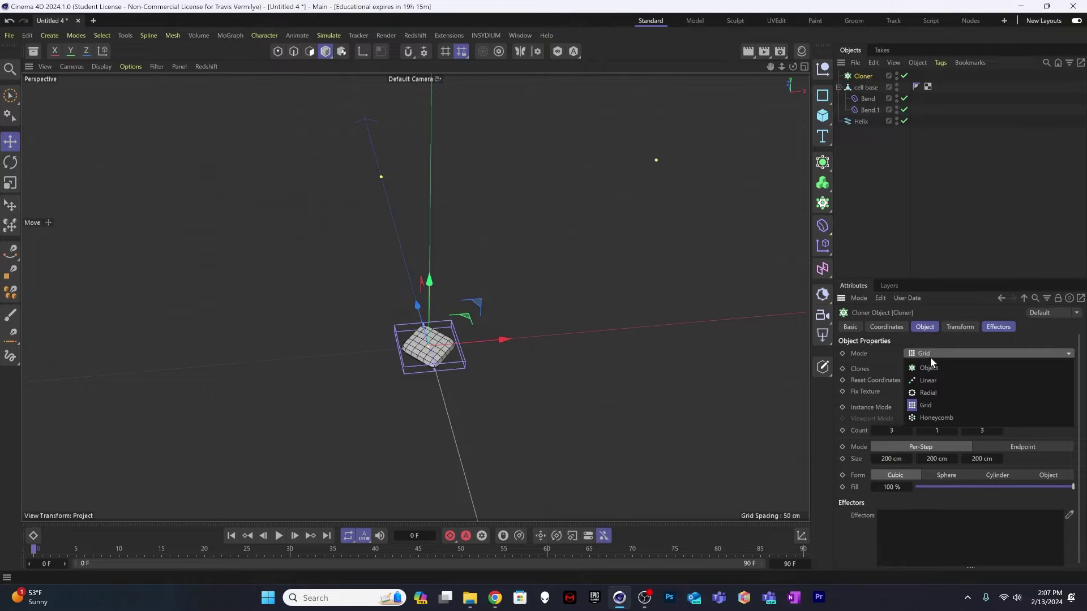
{"action": "left_click", "coordinate": [942, 393]}
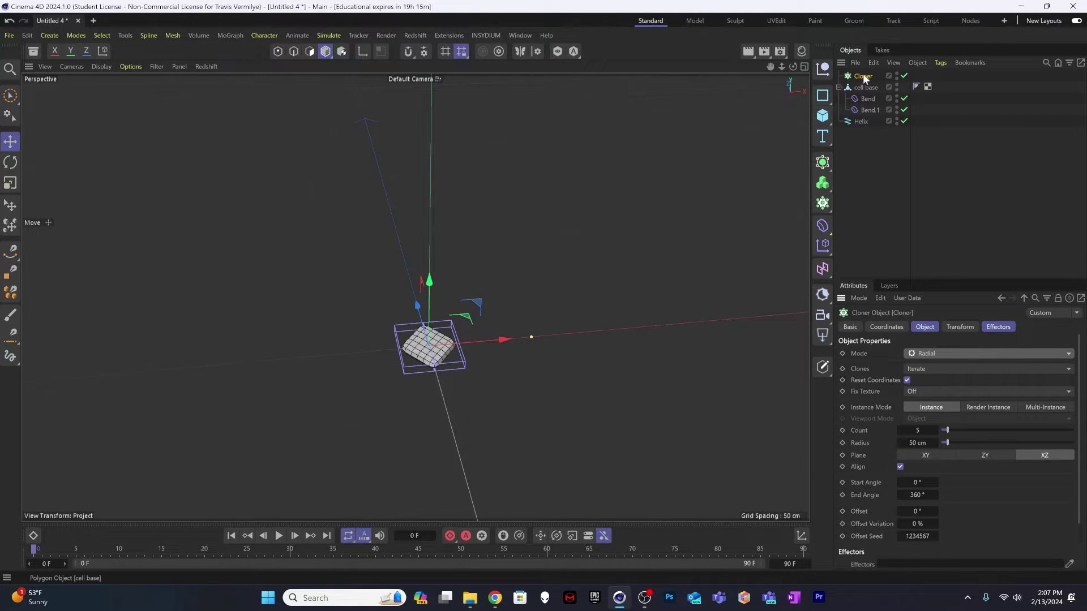
{"action": "left_click_drag", "start_coordinate": [857, 86], "coordinate": [861, 76]}
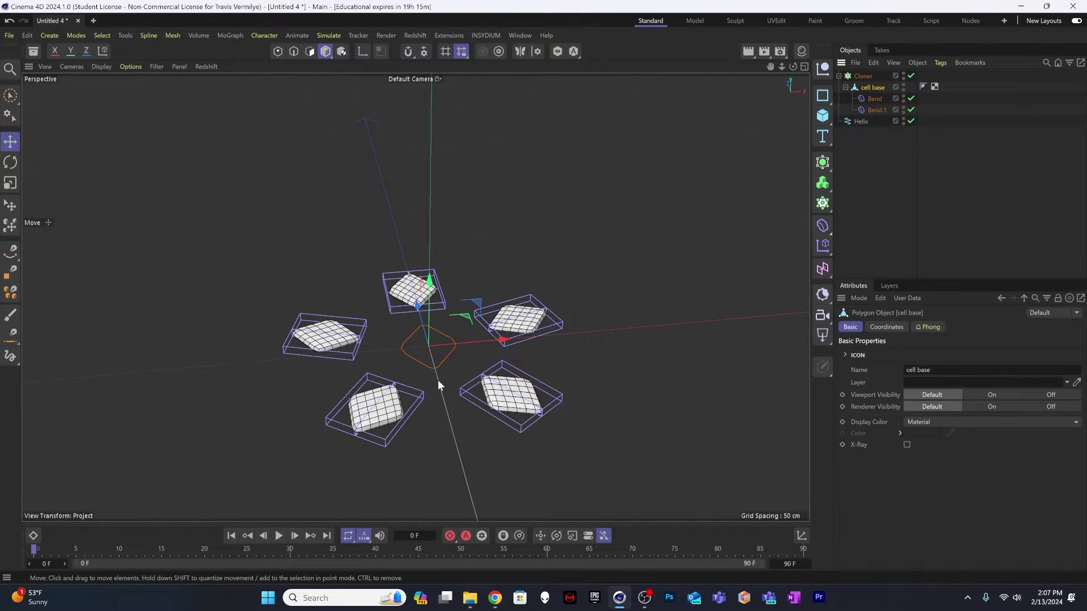
Set the radial Cloner's plane to XY, its count to 8 and its radius to 30 cm
{"action": "left_click", "coordinate": [859, 76]}
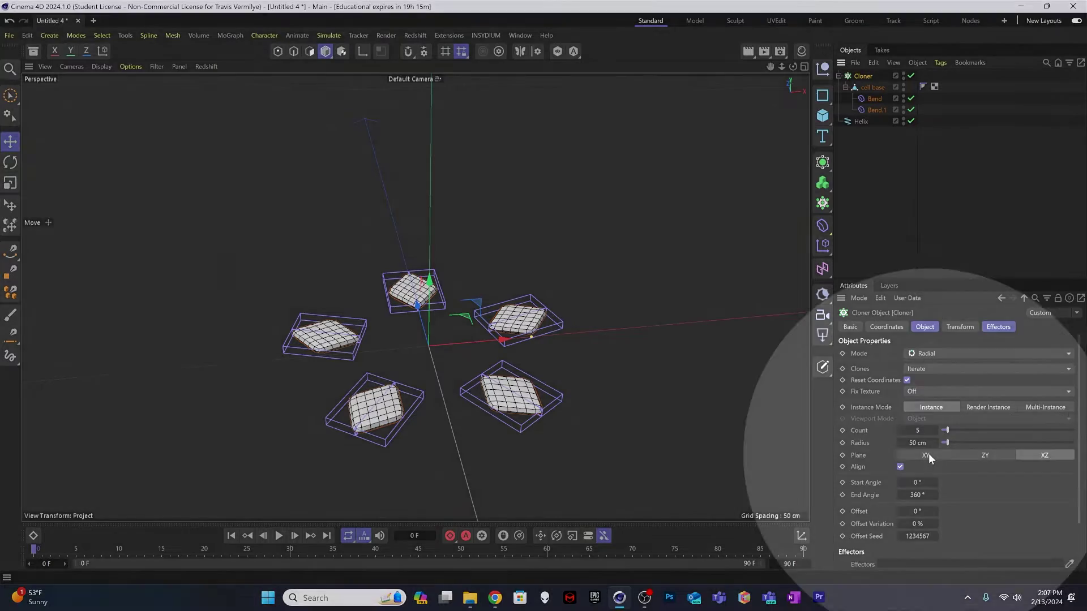
{"action": "left_click", "coordinate": [928, 455]}
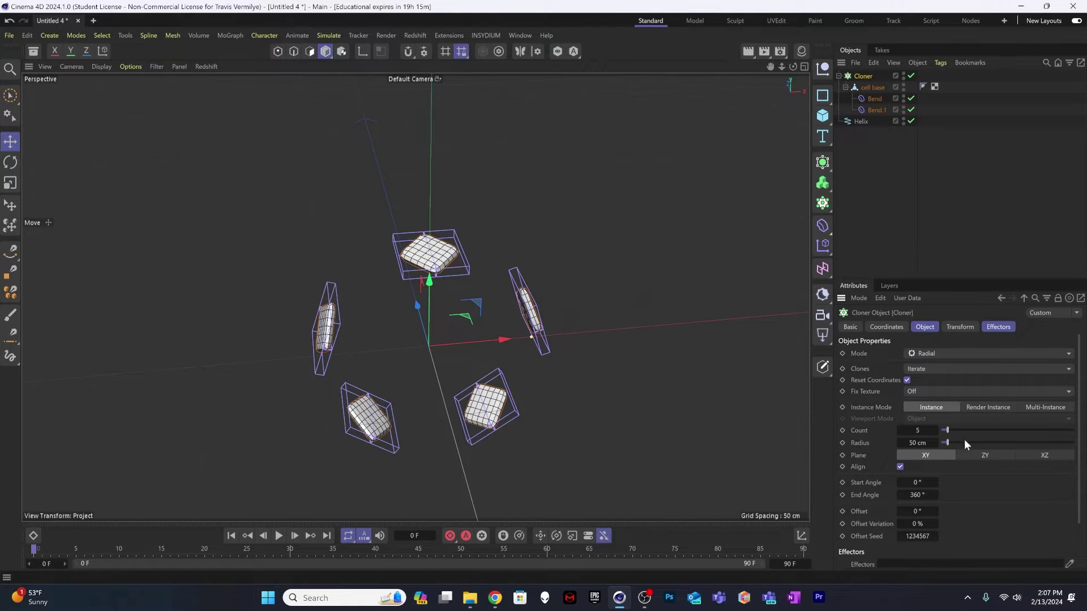
{"action": "left_click_drag", "start_coordinate": [922, 441], "coordinate": [902, 441]}
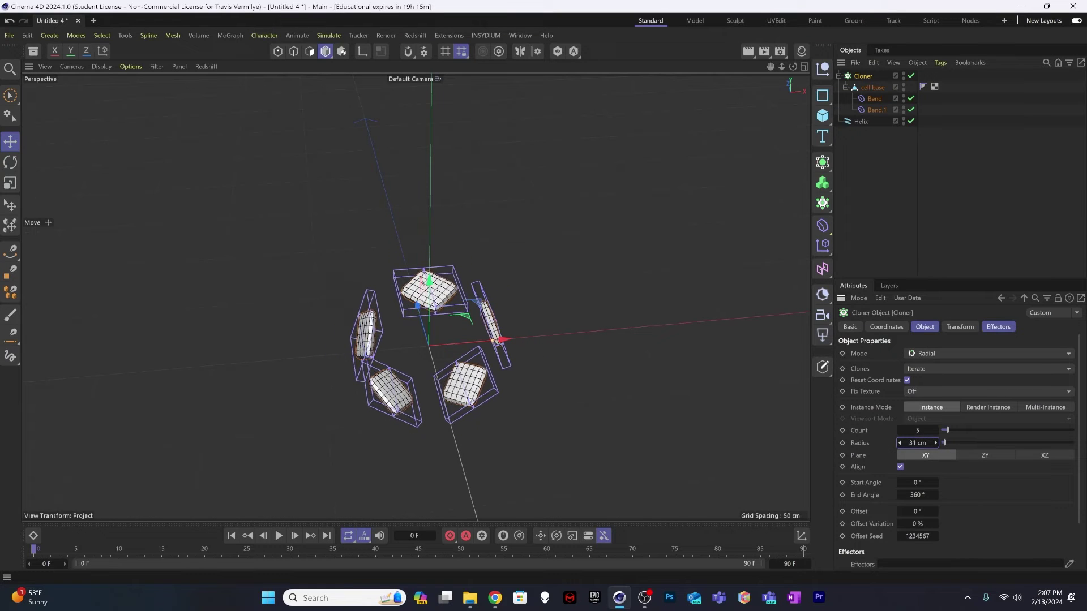
{"action": "left_click", "coordinate": [937, 430]}
{"action": "left_click", "coordinate": [937, 430]}
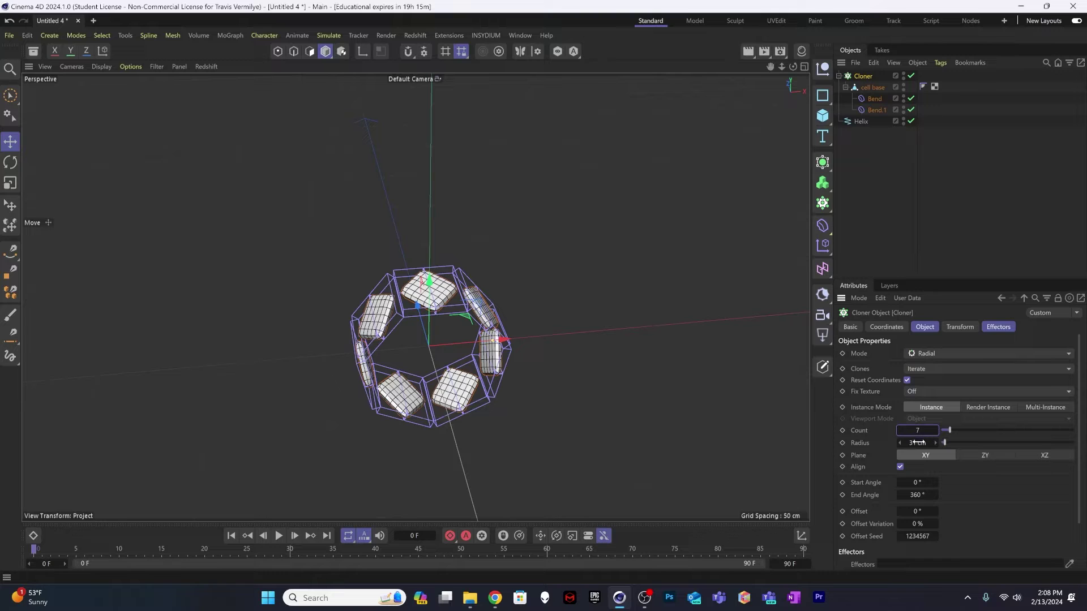
{"action": "left_click_drag", "start_coordinate": [919, 443], "coordinate": [916, 443]}
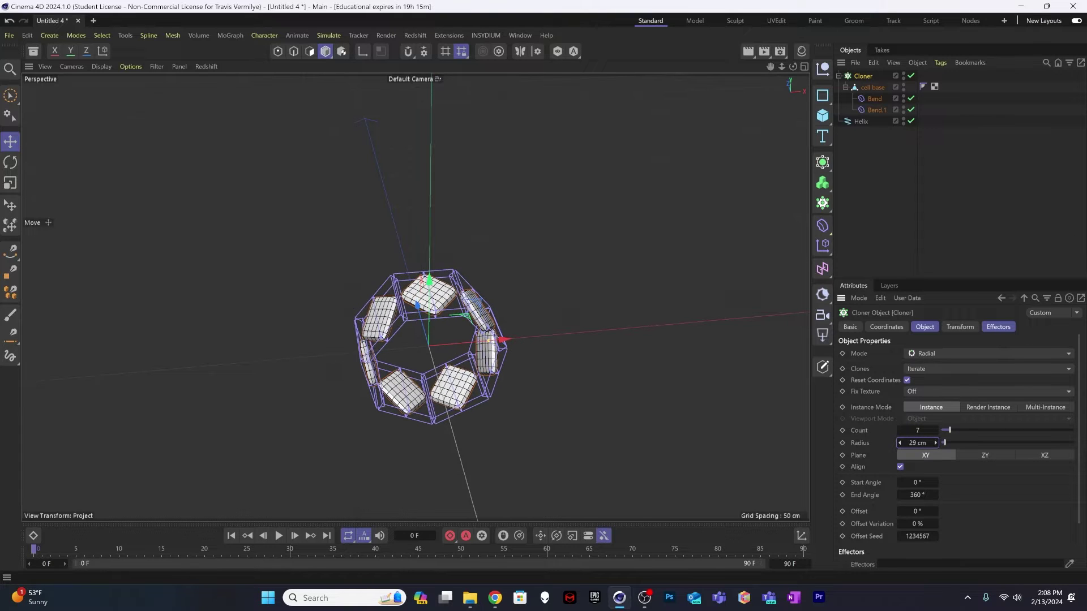
{"action": "left_click", "coordinate": [935, 429]}
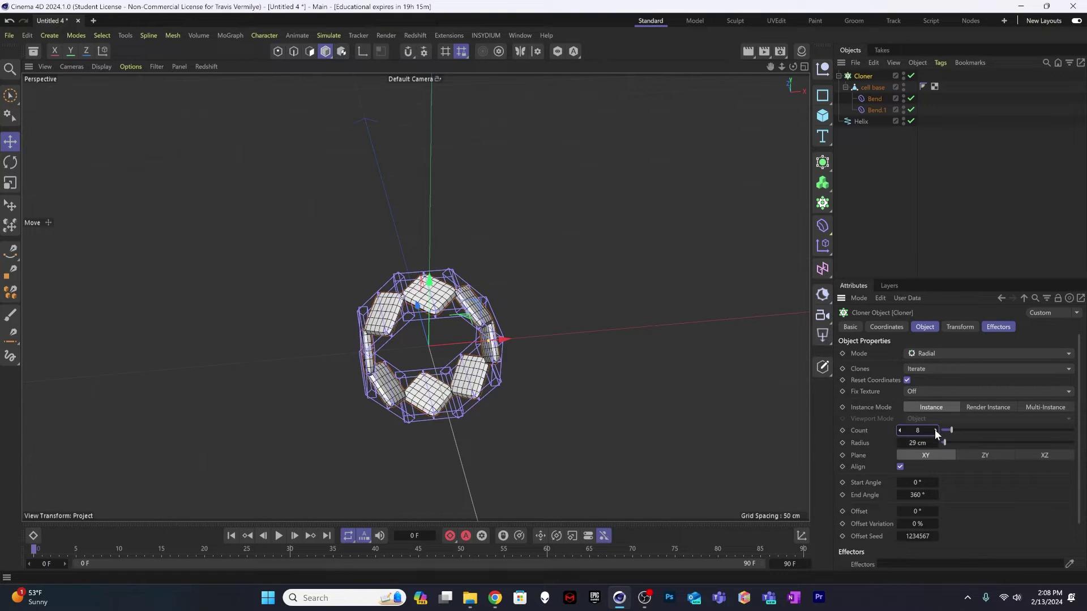
{"action": "left_click_drag", "start_coordinate": [924, 443], "coordinate": [924, 443]}
{"action": "left_click_drag", "start_coordinate": [362, 314], "coordinate": [360, 348], "text": "alt"}
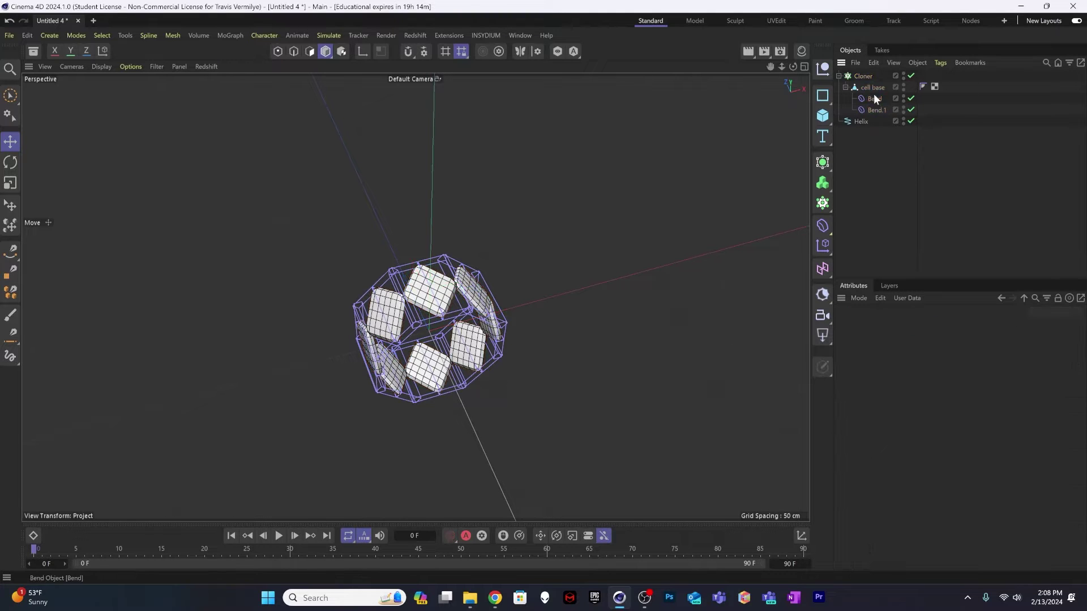
Rename the radial Cloner "cell ring"
{"action": "double_click", "coordinate": [864, 76]}
{"action": "type", "text": "c"}
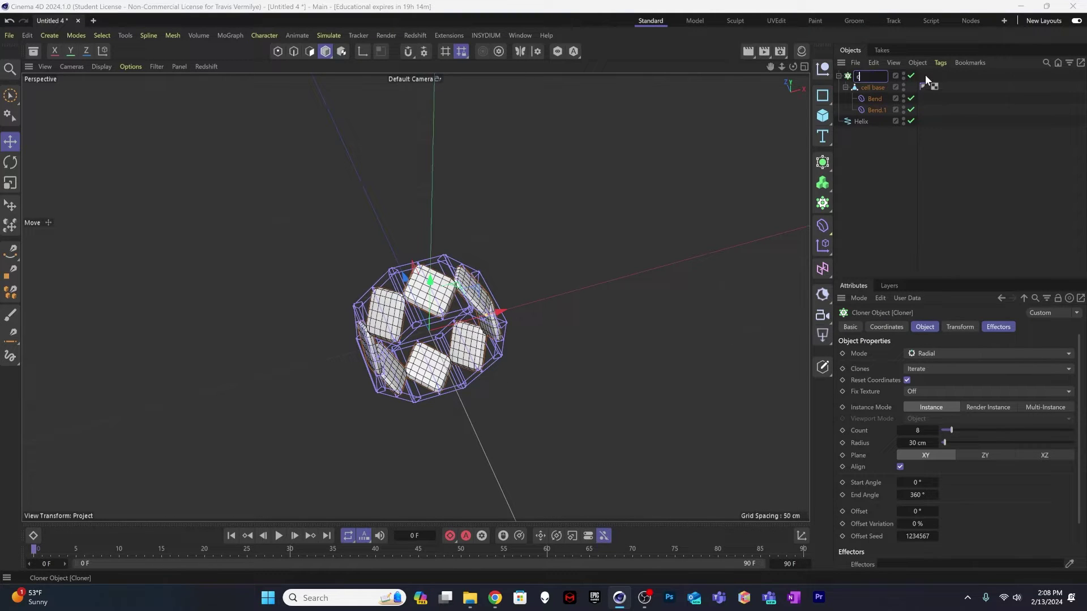
{"action": "type", "text": "ell ring"}
{"action": "key", "text": "Return"}
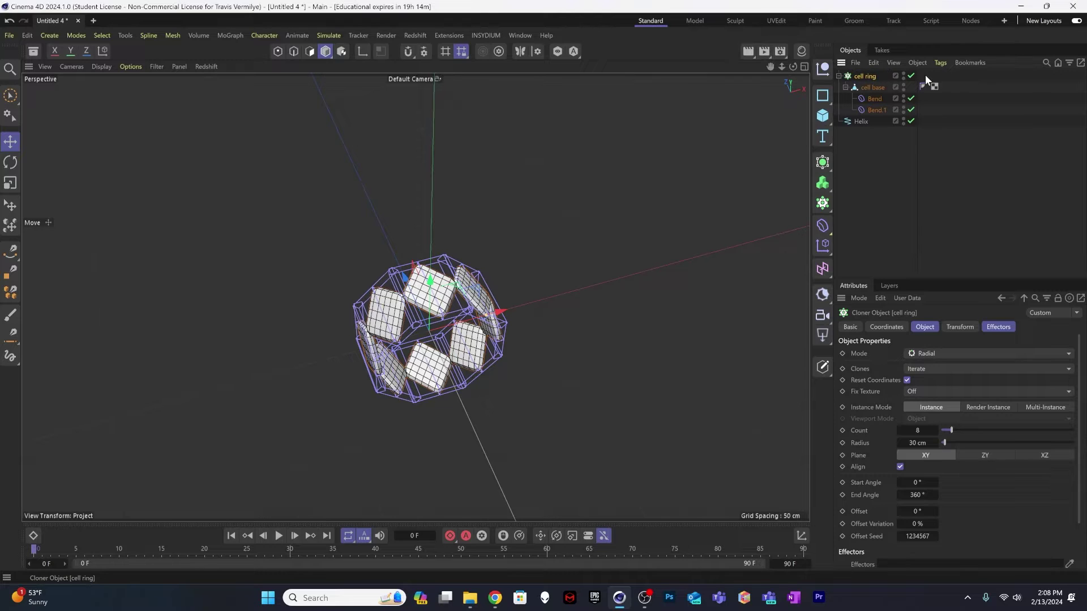
Add a second Cloner, make cell ring its child and set the new Cloner's mode to Object
{"action": "left_click", "coordinate": [886, 167]}
{"action": "left_click", "coordinate": [866, 98]}
{"action": "left_click", "coordinate": [884, 188]}
{"action": "left_click", "coordinate": [822, 204]}
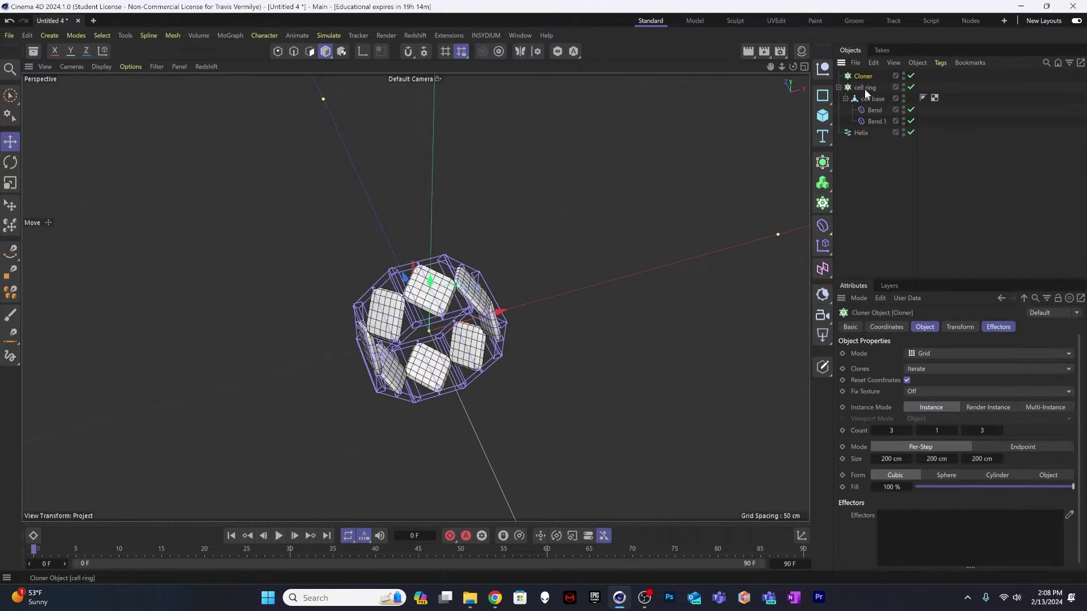
{"action": "left_click_drag", "start_coordinate": [863, 86], "coordinate": [868, 76]}
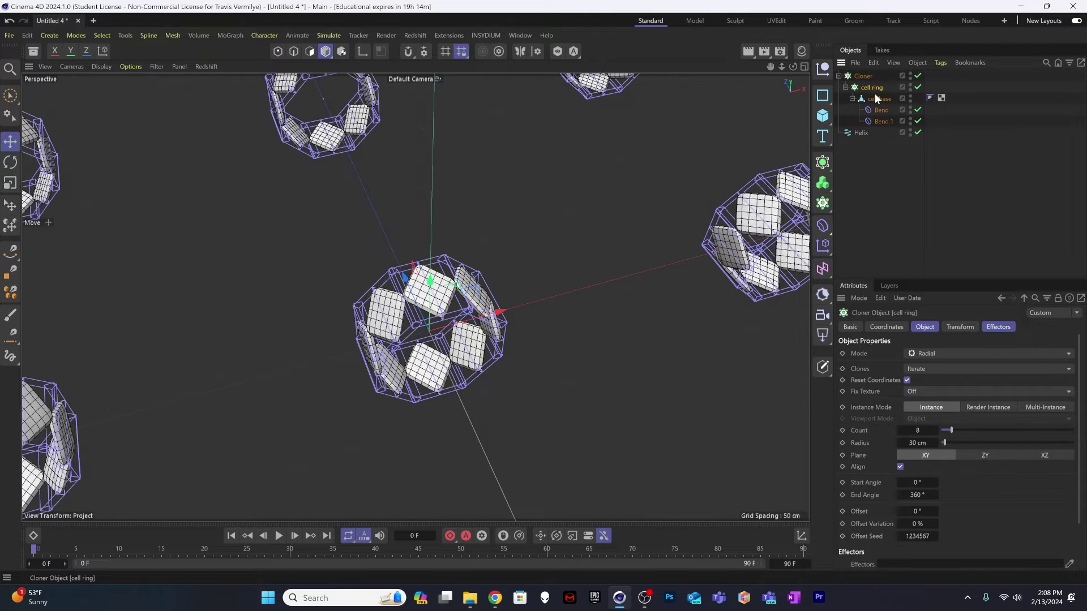
{"action": "scroll", "coordinate": [384, 214], "scroll_direction": "down", "scroll_amount": 6}
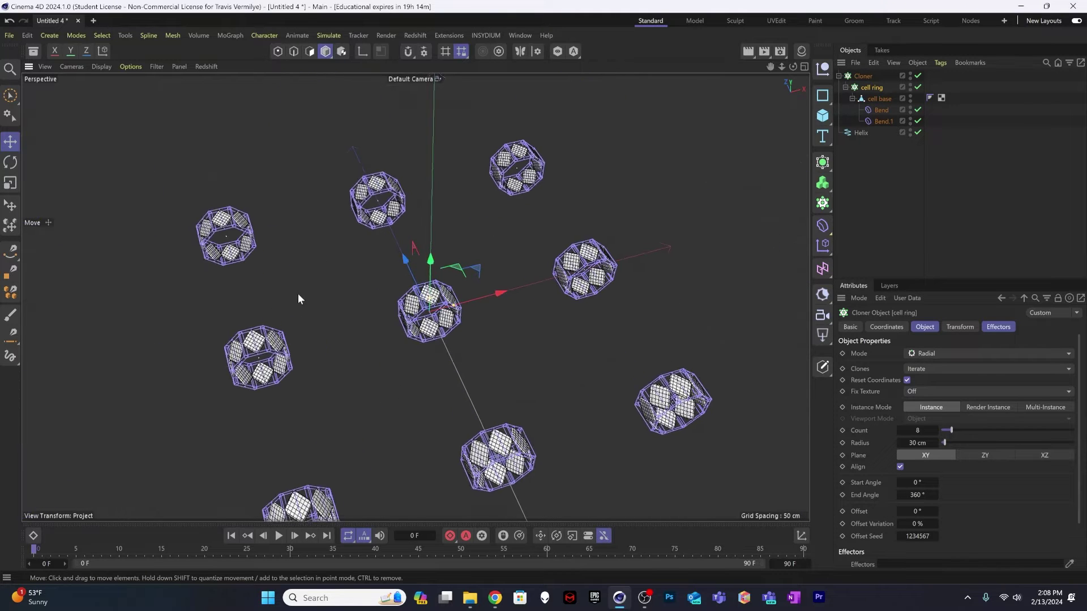
{"action": "left_click", "coordinate": [862, 77]}
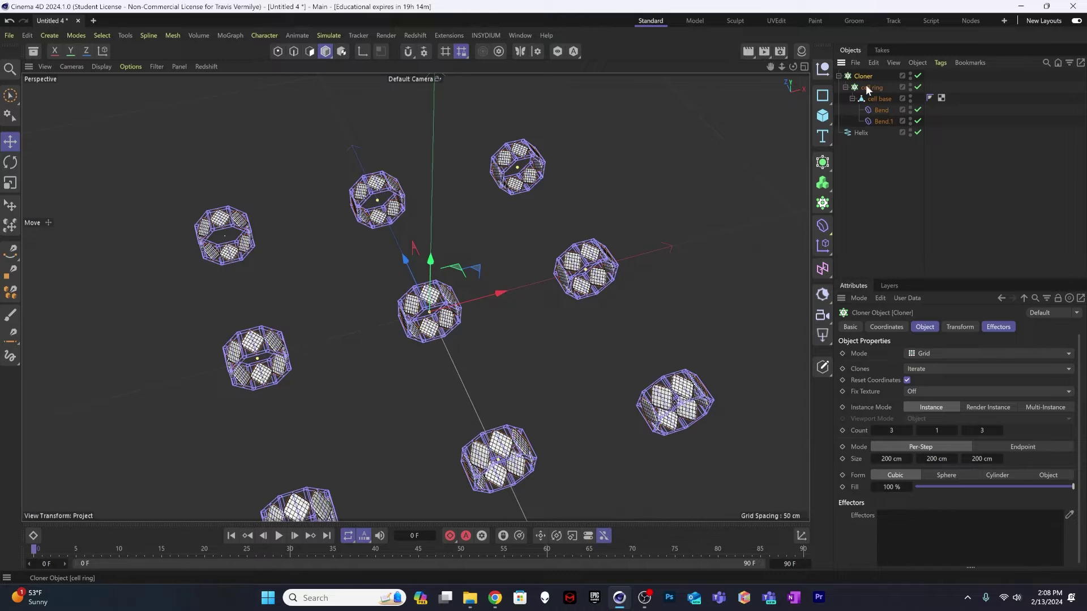
{"action": "left_click", "coordinate": [958, 353]}
{"action": "left_click", "coordinate": [952, 369]}
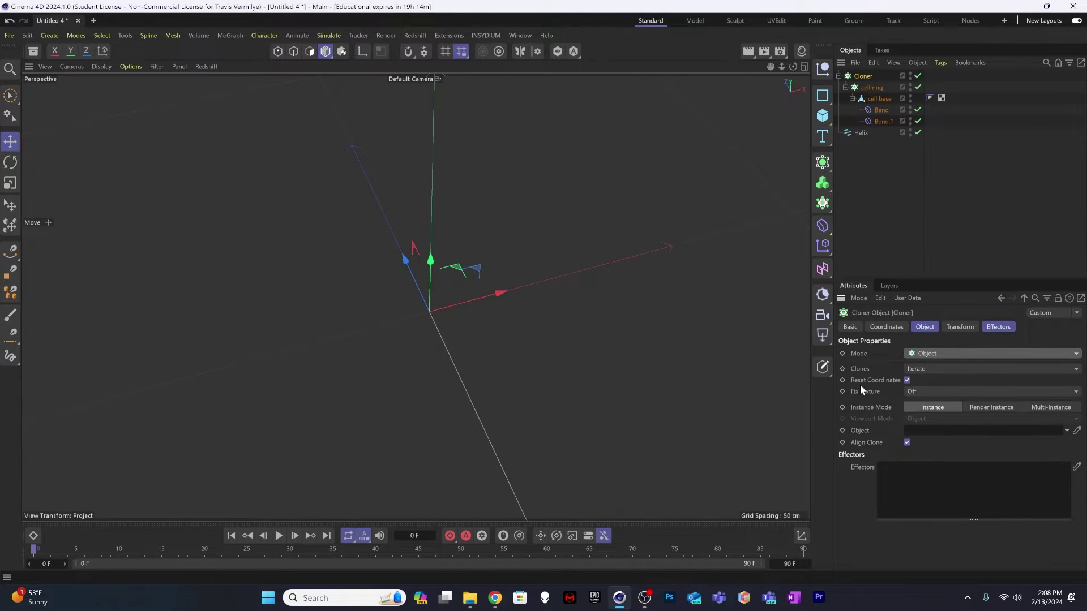
Assign the Helix spline as the outer Cloner's object so the cell rings are cloned along it
{"action": "left_click_drag", "start_coordinate": [859, 133], "coordinate": [938, 356]}
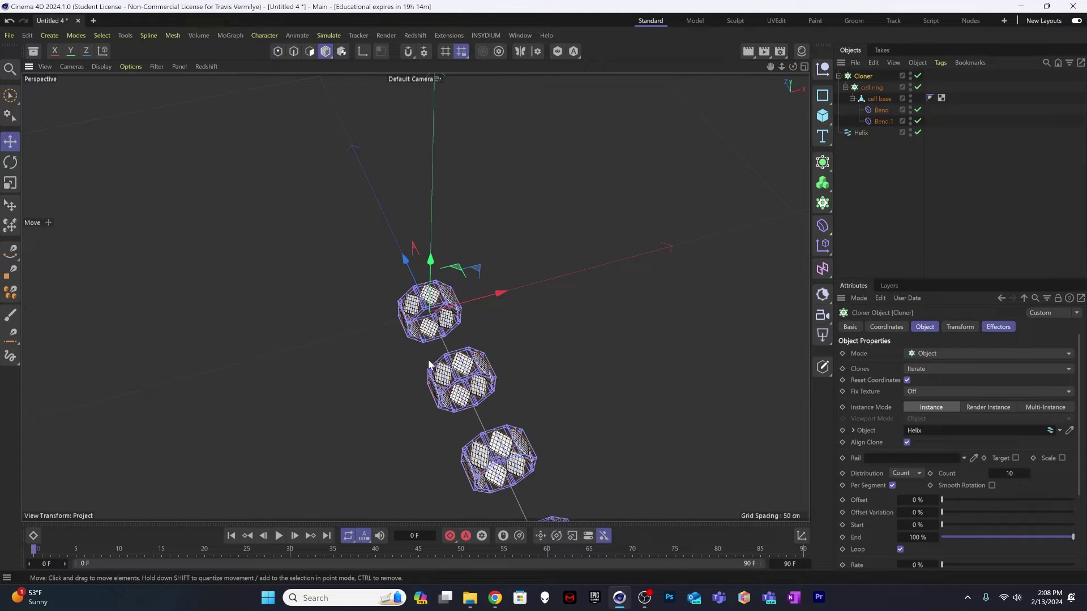
{"action": "mouse_move", "coordinate": [552, 368]}
{"action": "left_mouse_down", "text": "alt"}
{"action": "mouse_move", "coordinate": [688, 334]}
{"action": "mouse_move", "coordinate": [687, 316]}
{"action": "mouse_move", "coordinate": [674, 330]}
{"action": "left_mouse_up", "text": "alt"}
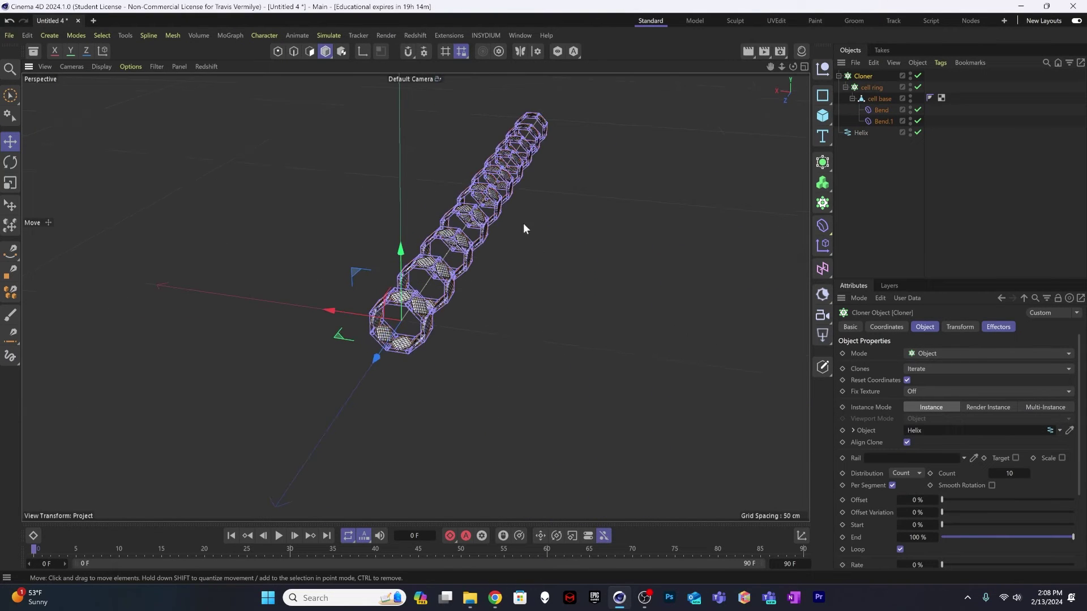
{"action": "middle_click_drag", "start_coordinate": [523, 223], "coordinate": [444, 294], "text": "alt"}
{"action": "mouse_move", "coordinate": [444, 294]}
{"action": "left_mouse_down", "text": "alt"}
{"action": "mouse_move", "coordinate": [351, 354]}
{"action": "mouse_move", "coordinate": [390, 323]}
{"action": "mouse_move", "coordinate": [403, 334]}
{"action": "left_mouse_up", "text": "alt"}
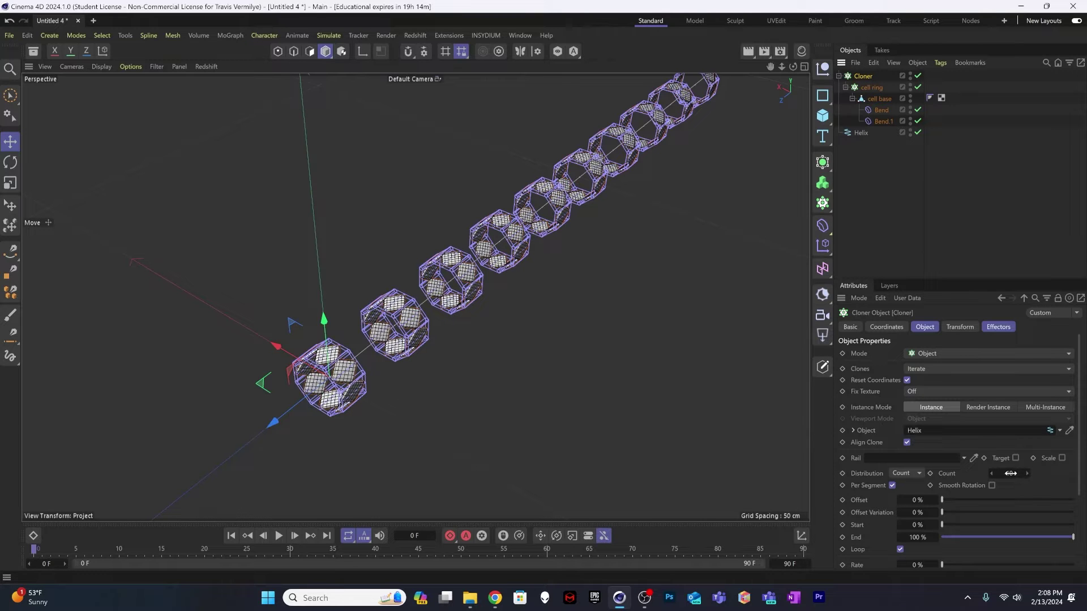
Set the outer Cloner's count to 50 and its distribution to Even
{"action": "mouse_move", "coordinate": [1010, 473]}
{"action": "left_mouse_down"}
{"action": "mouse_move", "coordinate": [1082, 473]}
{"action": "mouse_move", "coordinate": [1069, 473]}
{"action": "left_mouse_up"}
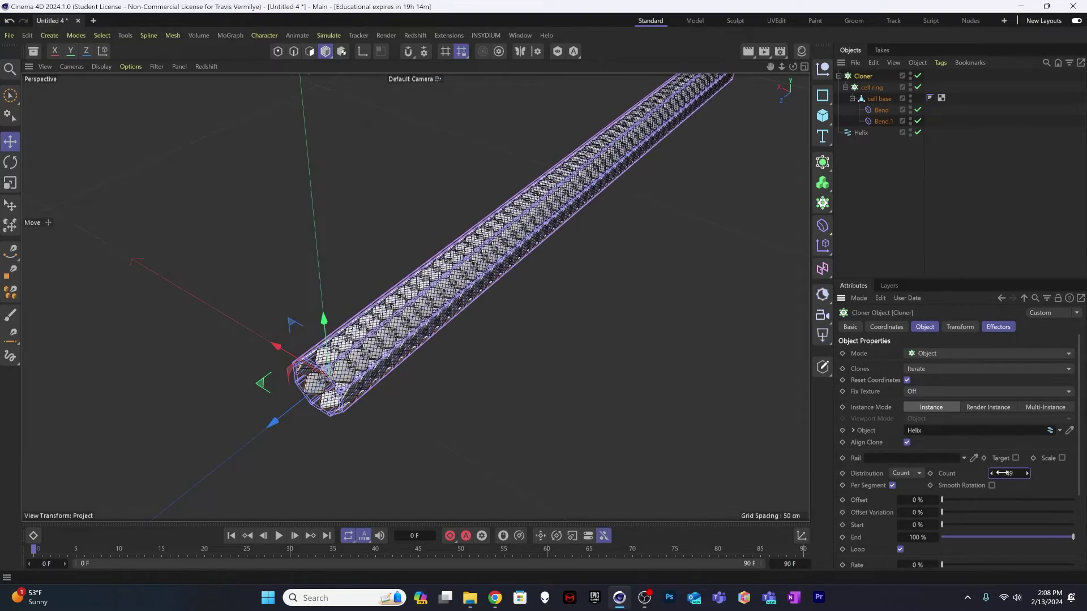
{"action": "scroll", "coordinate": [322, 339], "scroll_direction": "up", "scroll_amount": 6}
{"action": "left_click_drag", "start_coordinate": [322, 339], "coordinate": [353, 331], "text": "alt"}
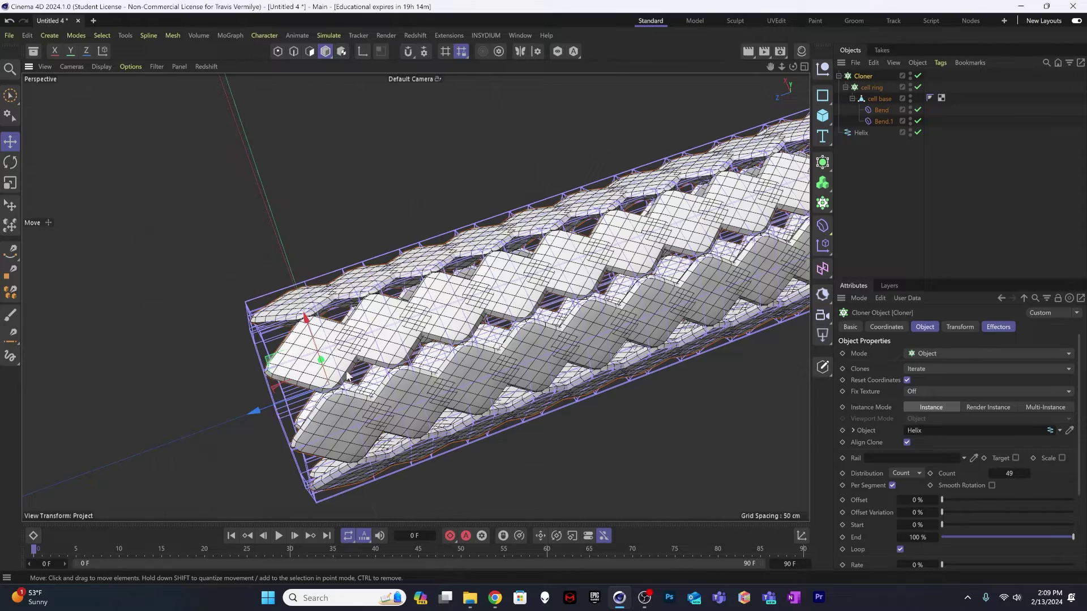
{"action": "scroll", "coordinate": [334, 385], "scroll_direction": "up", "scroll_amount": 5}
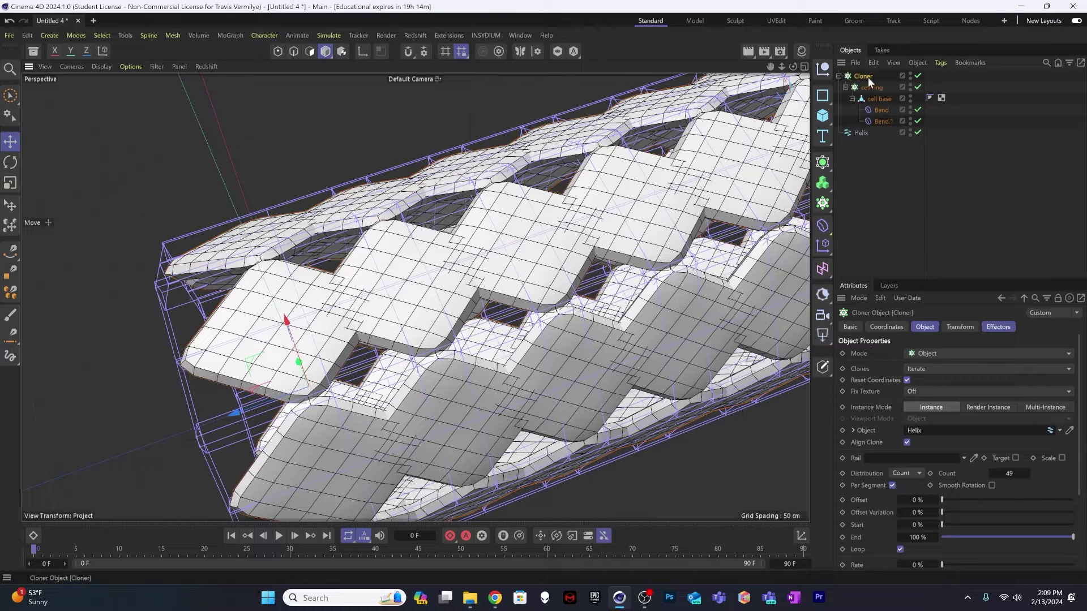
{"action": "left_click", "coordinate": [1027, 473]}
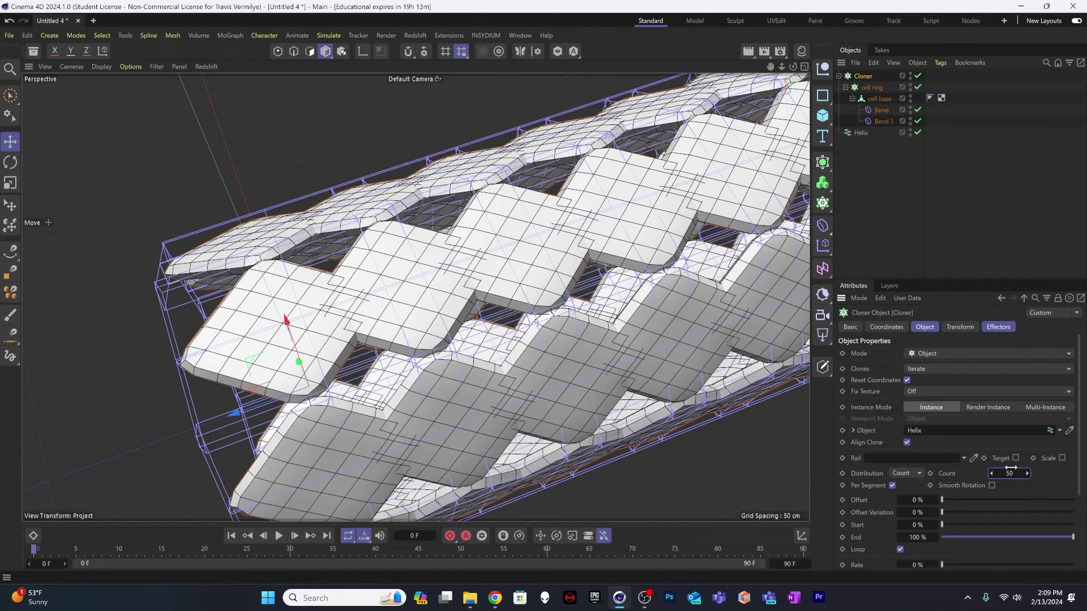
{"action": "scroll", "coordinate": [488, 349], "scroll_direction": "down", "scroll_amount": 5}
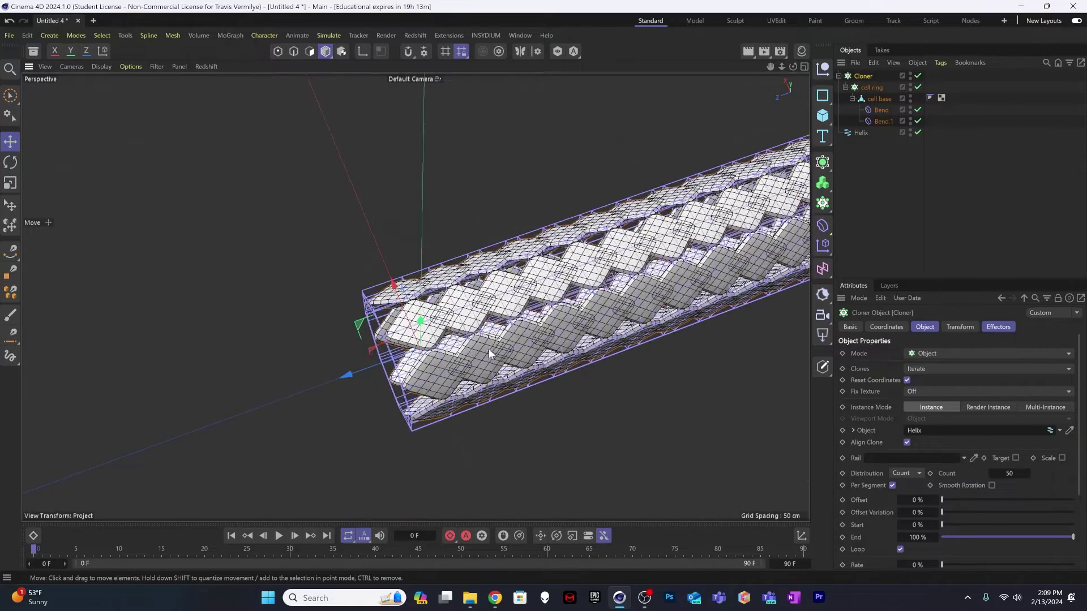
{"action": "left_click_drag", "start_coordinate": [488, 348], "coordinate": [650, 295], "text": "alt"}
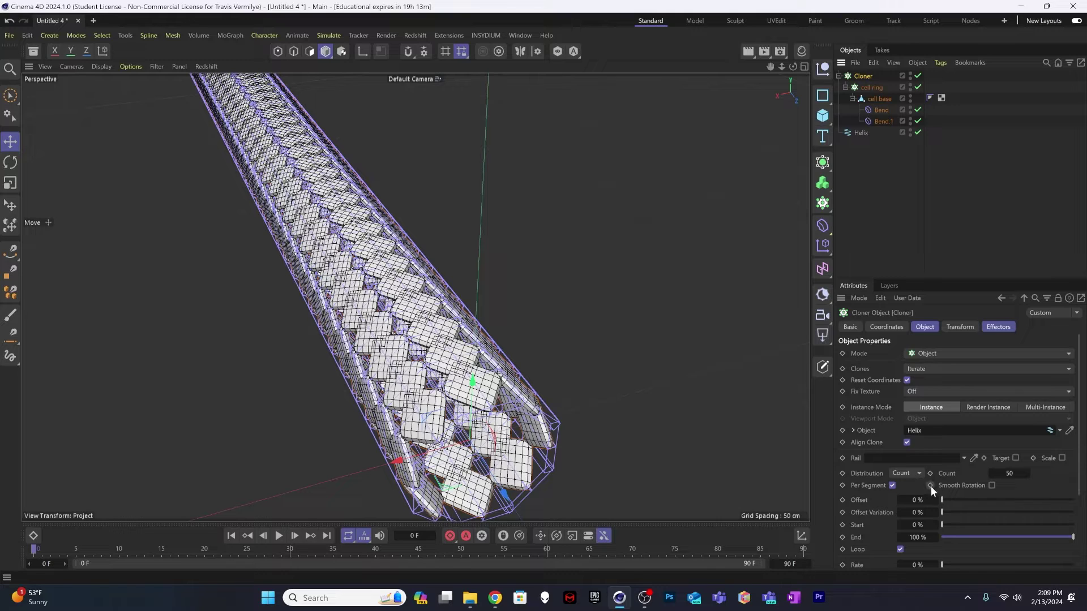
{"action": "left_click", "coordinate": [916, 473]}
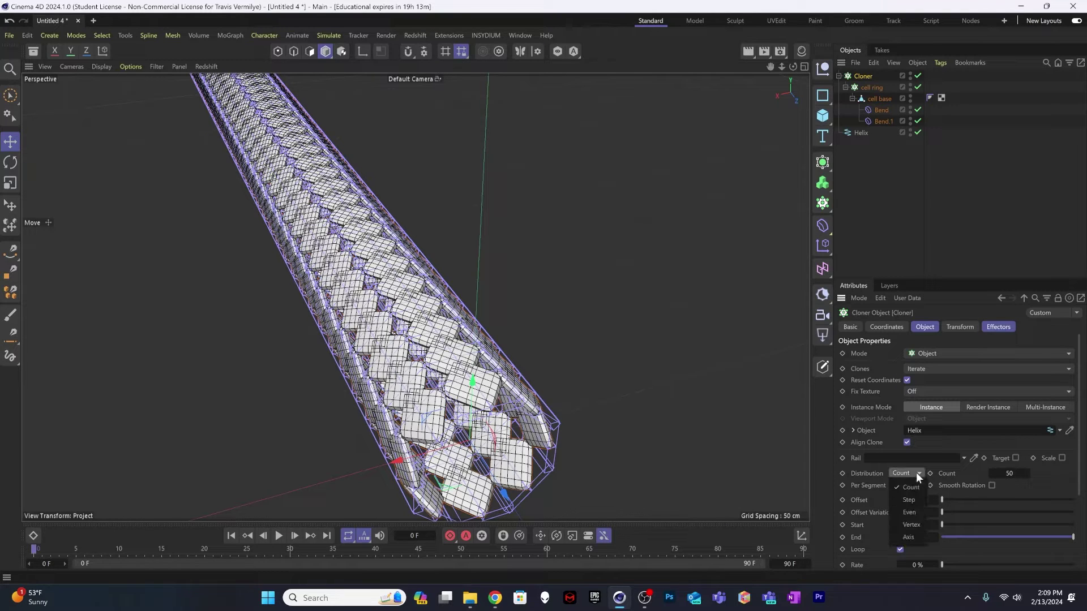
{"action": "left_click", "coordinate": [915, 511]}
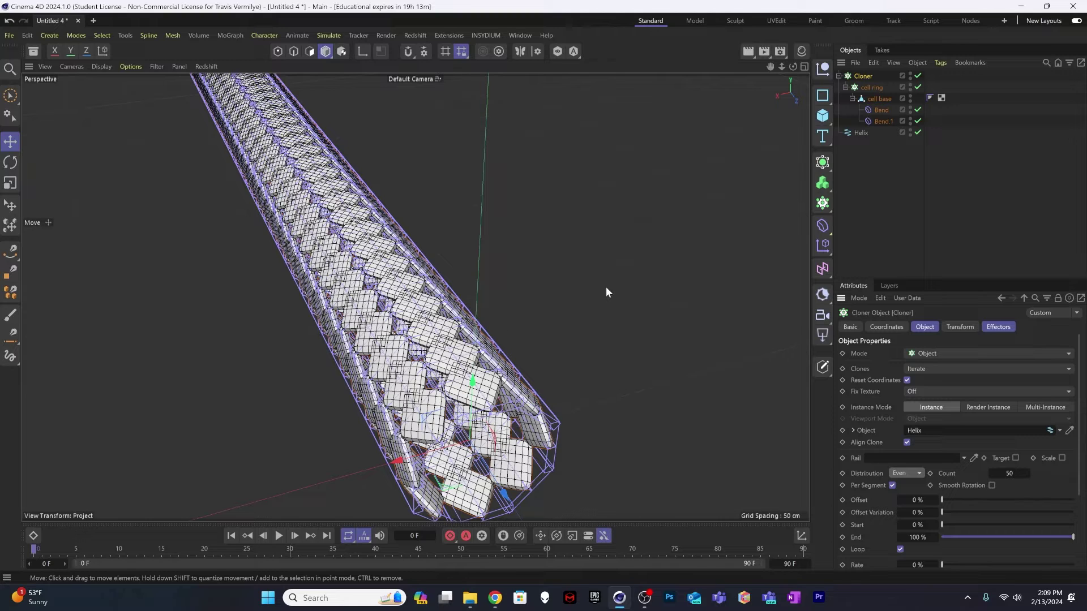
Rename the outer Cloner "vessel clones"
{"action": "double_click", "coordinate": [865, 75]}
{"action": "type", "text": "ve"}
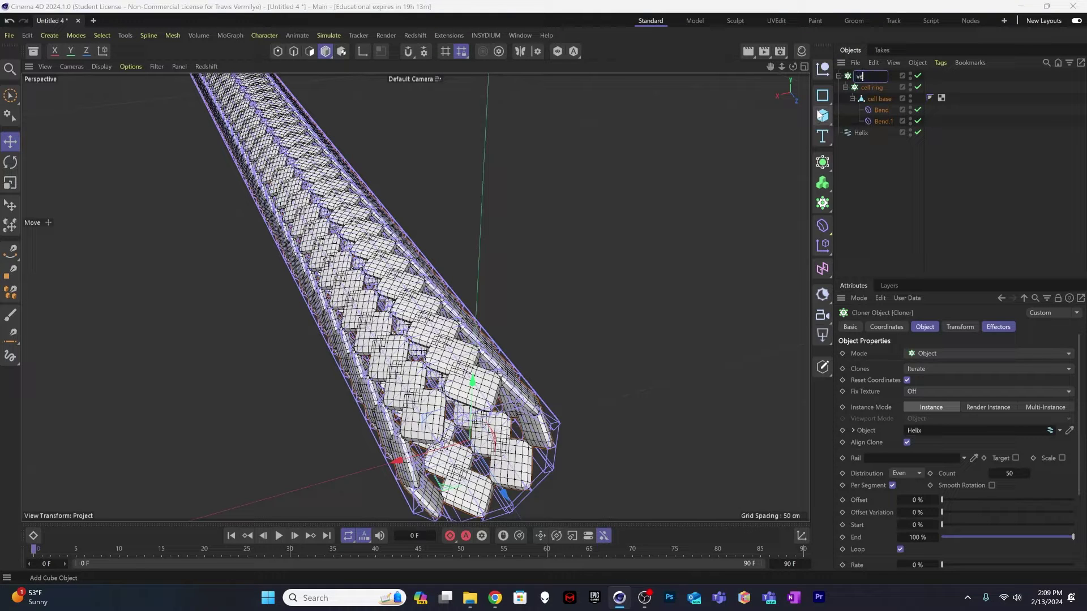
{"action": "type", "text": "sls"}
{"action": "type", "text": " clones"}
{"action": "key", "text": "Return"}
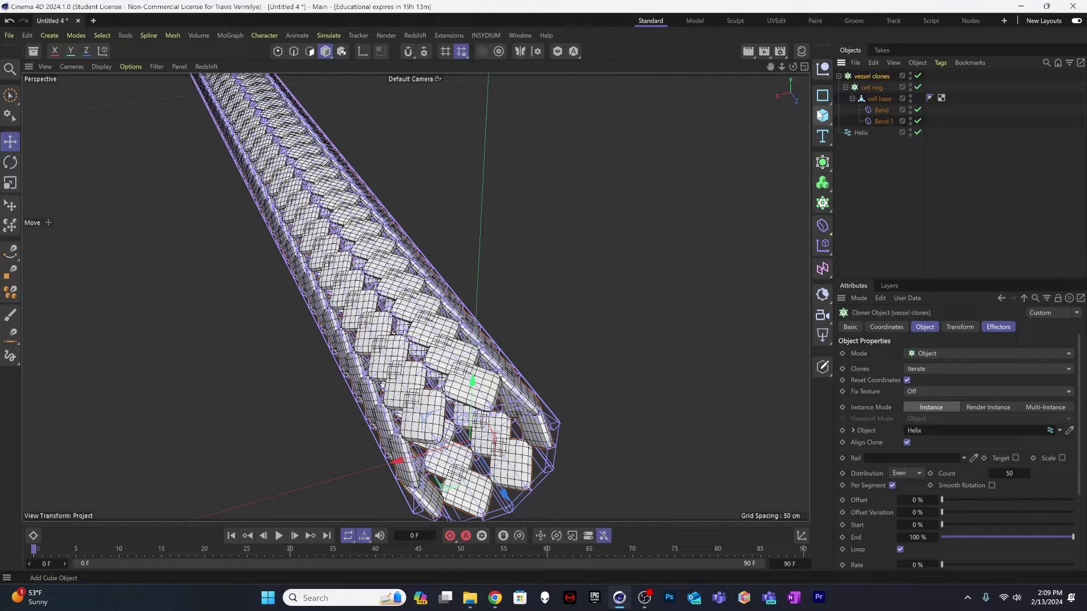
{"action": "left_click", "coordinate": [871, 261]}
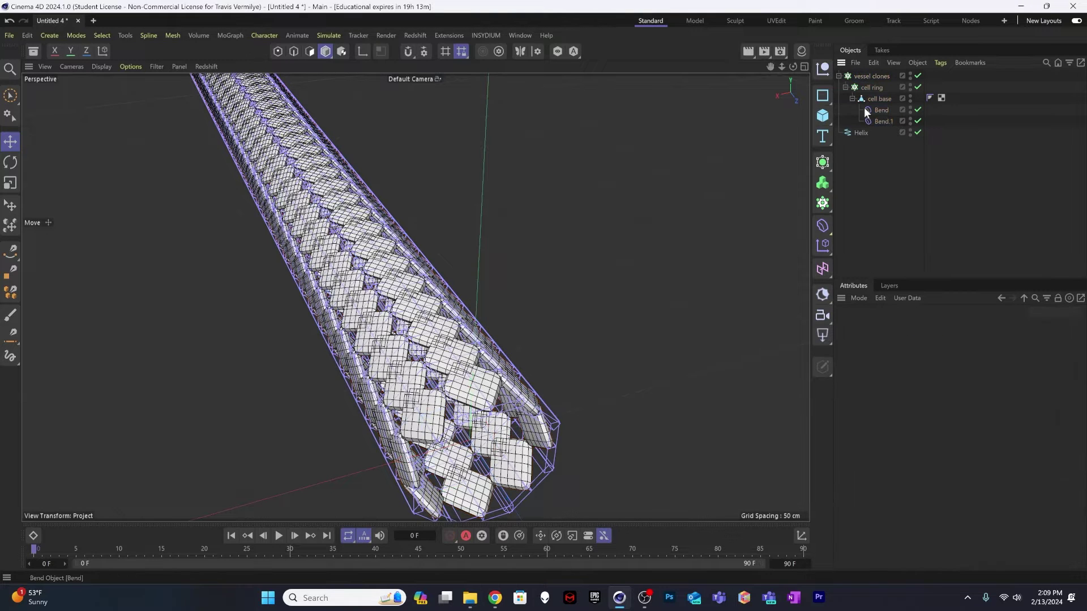
Add a Step effector to the vessel clones Cloner
{"action": "left_click", "coordinate": [869, 76]}
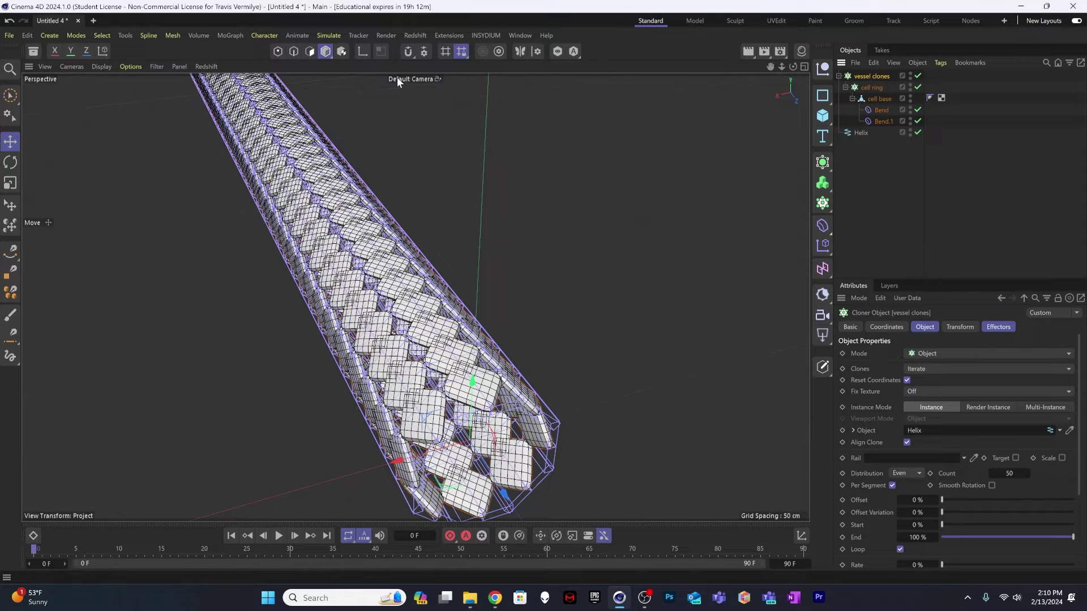
{"action": "left_click", "coordinate": [223, 32]}
{"action": "mouse_move", "coordinate": [263, 57]}
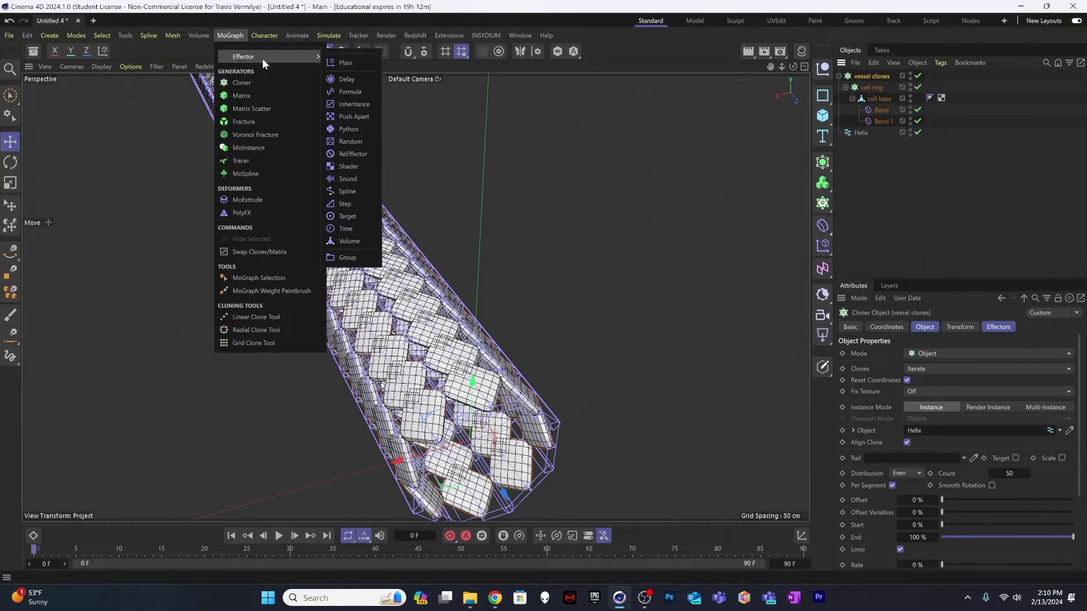
{"action": "left_click", "coordinate": [353, 203]}
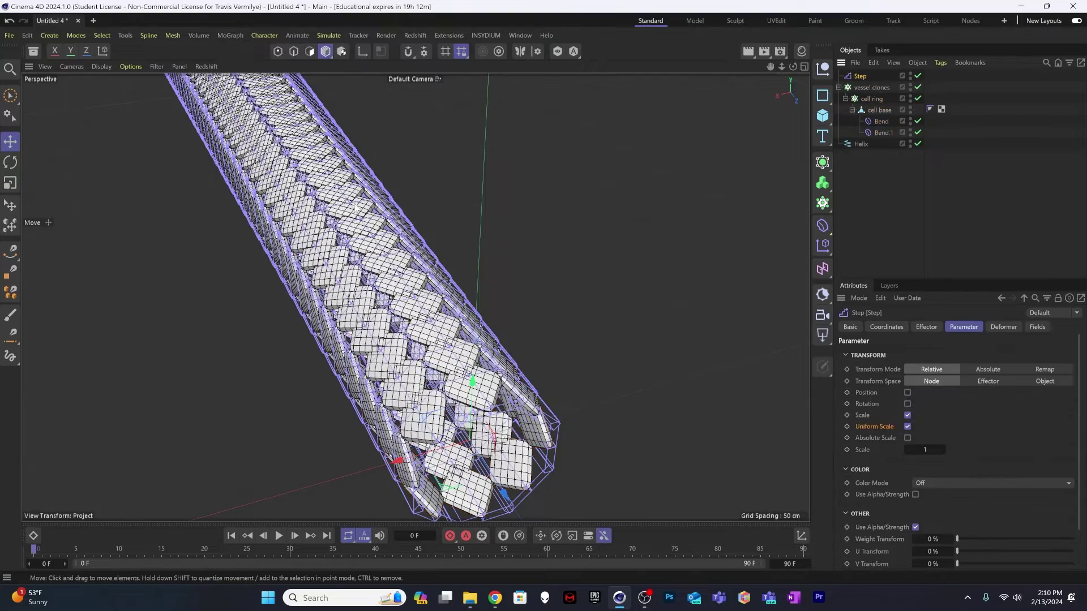
{"action": "left_click_drag", "start_coordinate": [358, 300], "coordinate": [522, 318], "text": "alt"}
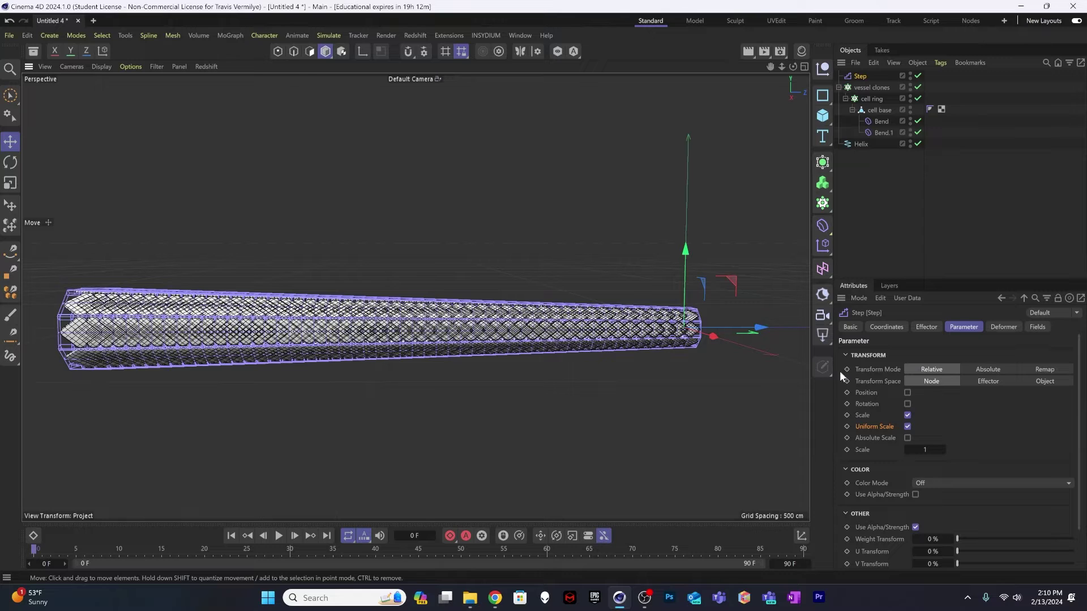
Try to reshape the Step effector's falloff spline from its start point
{"action": "left_click", "coordinate": [928, 328]}
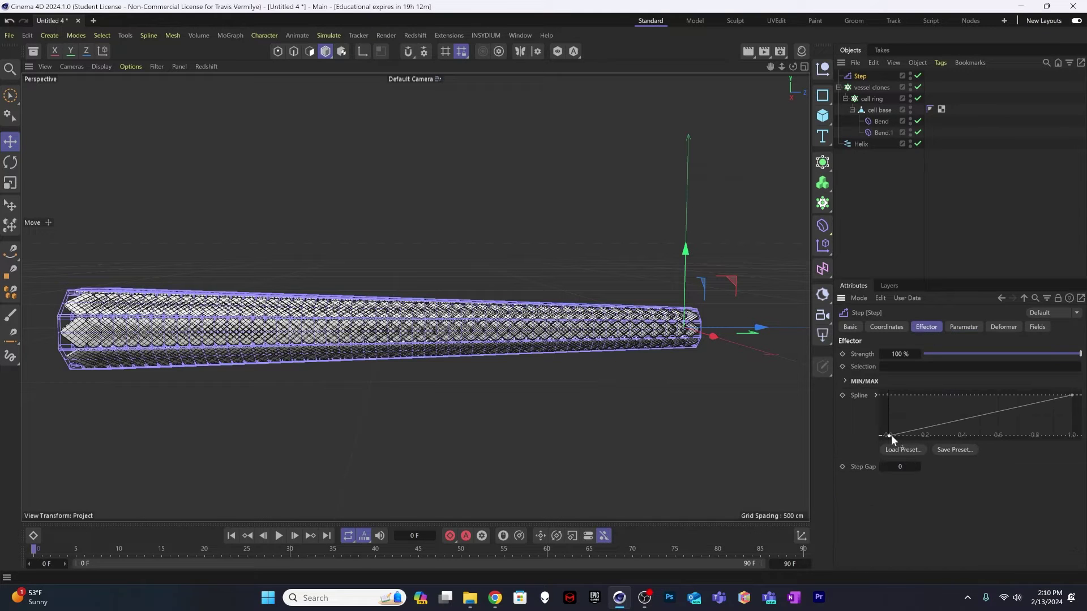
{"action": "mouse_move", "coordinate": [891, 435]}
{"action": "left_mouse_down"}
{"action": "mouse_move", "coordinate": [888, 416]}
{"action": "mouse_move", "coordinate": [886, 453]}
{"action": "left_mouse_up"}
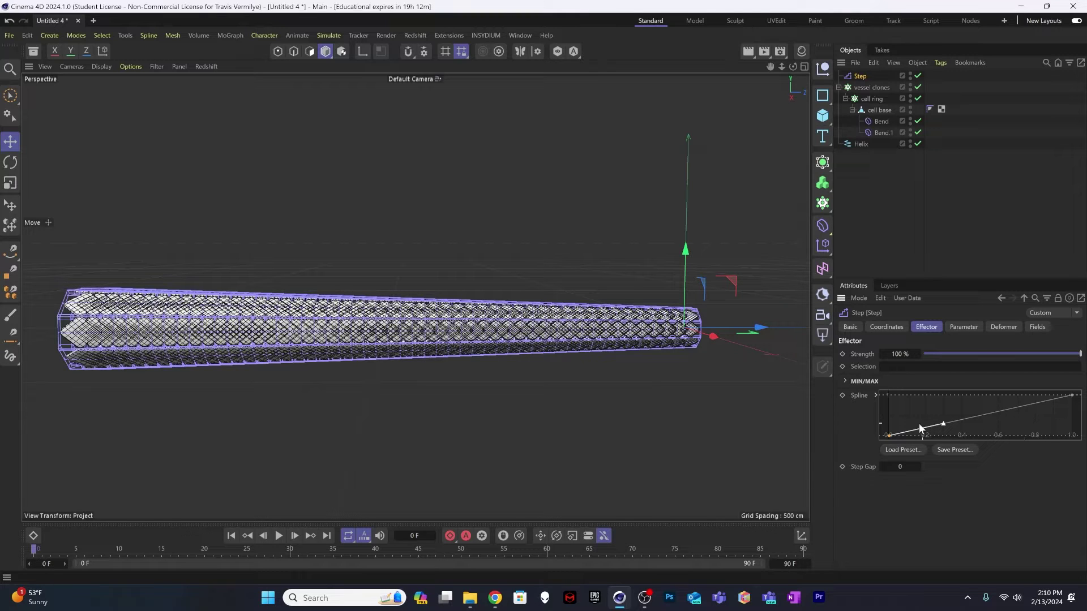
{"action": "mouse_move", "coordinate": [943, 422]}
{"action": "left_mouse_down"}
{"action": "mouse_move", "coordinate": [944, 451]}
{"action": "mouse_move", "coordinate": [942, 423]}
{"action": "left_mouse_up"}
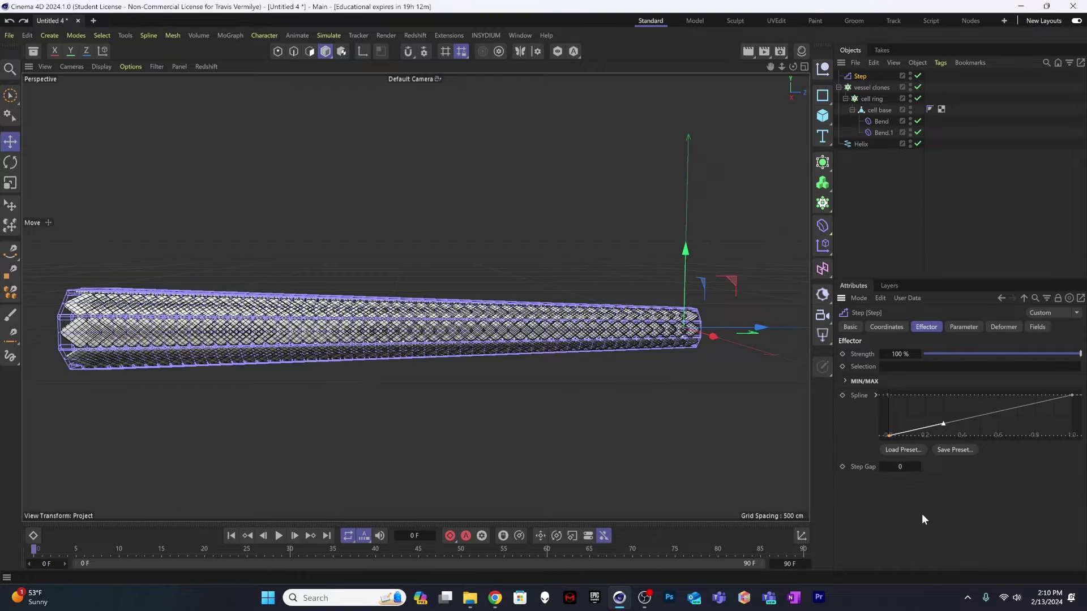
{"action": "right_click", "coordinate": [889, 434]}
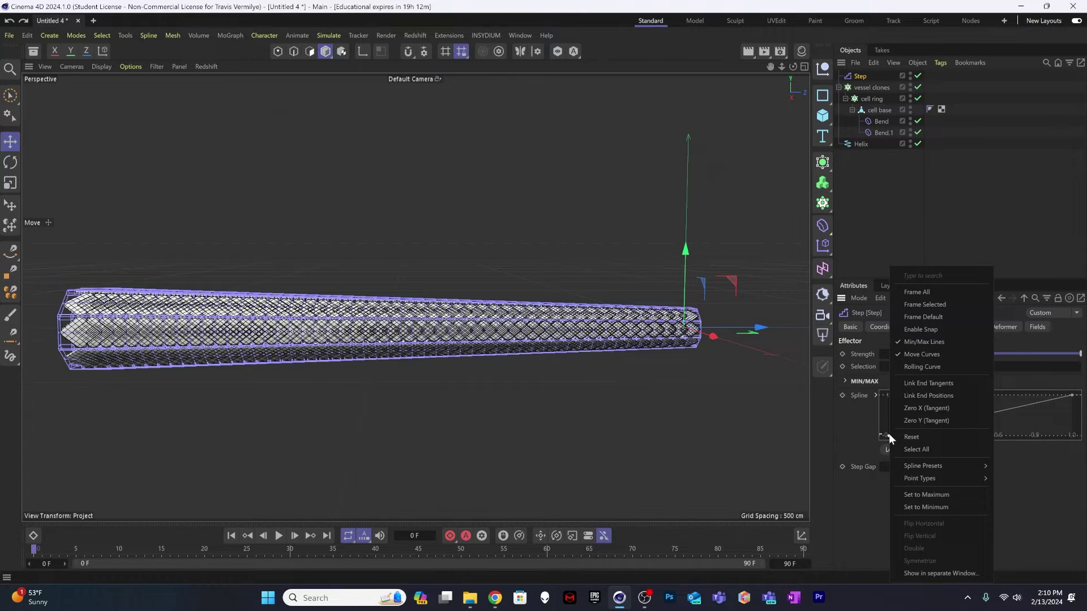
{"action": "left_click", "coordinate": [1015, 467]}
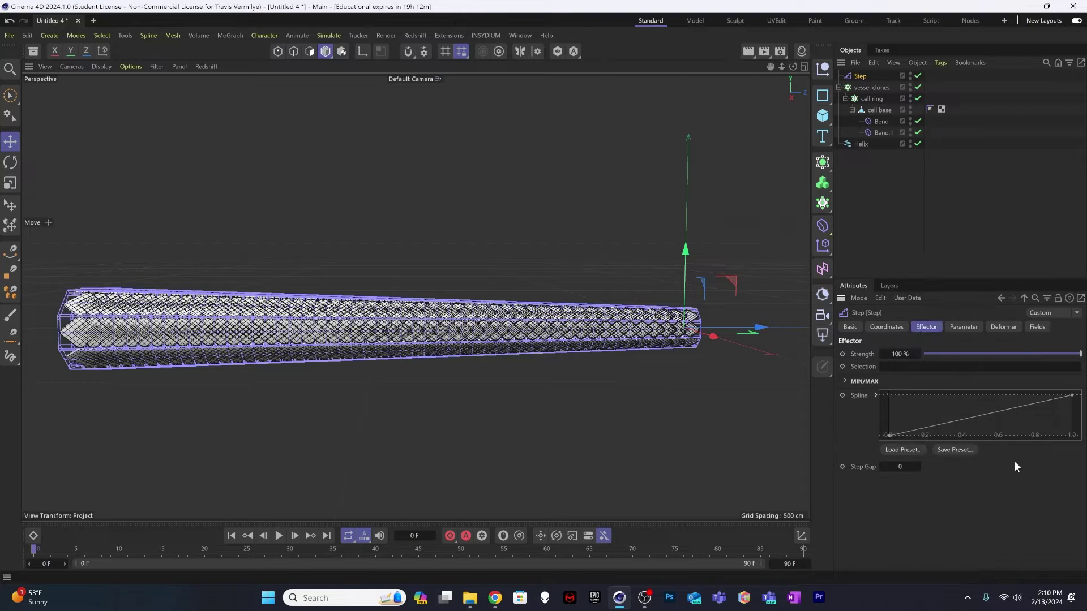
{"action": "right_click", "coordinate": [1068, 406]}
{"action": "mouse_move", "coordinate": [1016, 465]}
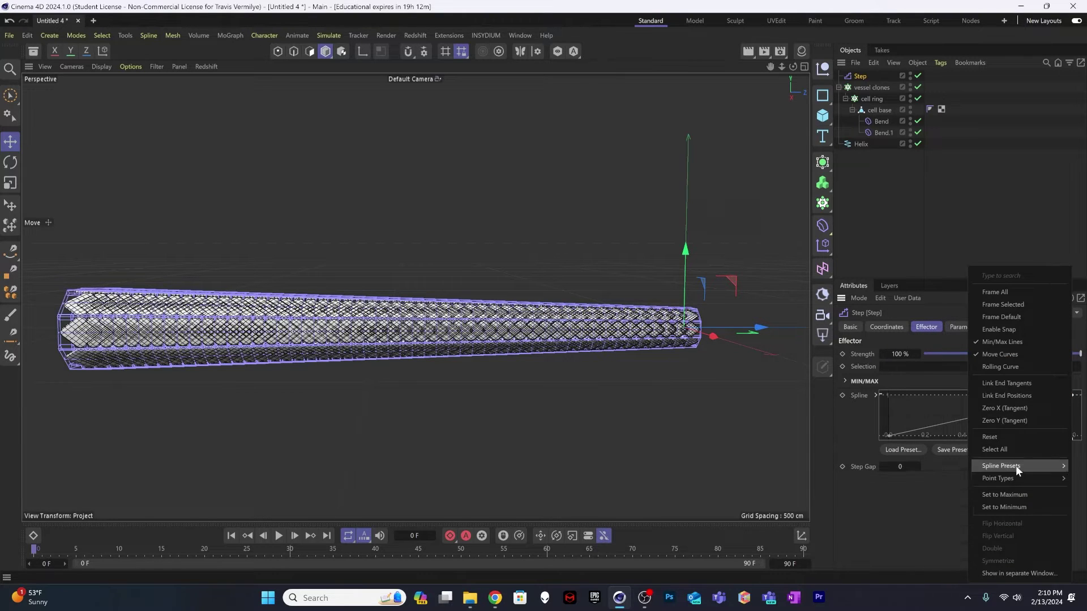
{"action": "left_click", "coordinate": [950, 467]}
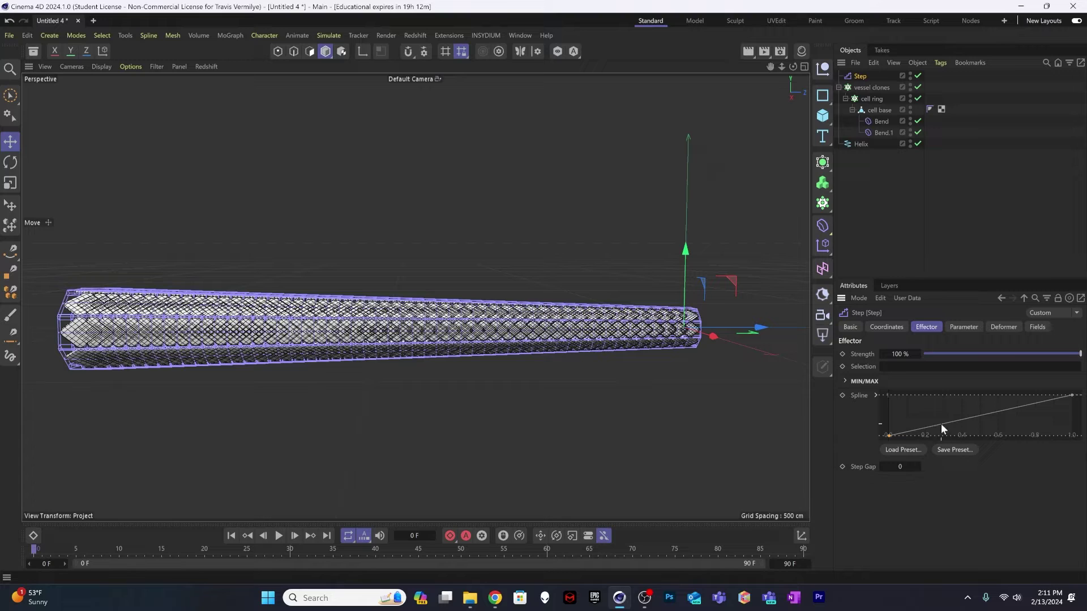
Turn off Scale and enable Rotation for the Step effector, with a bank rotation (R.B) of 156°
{"action": "left_click", "coordinate": [963, 327]}
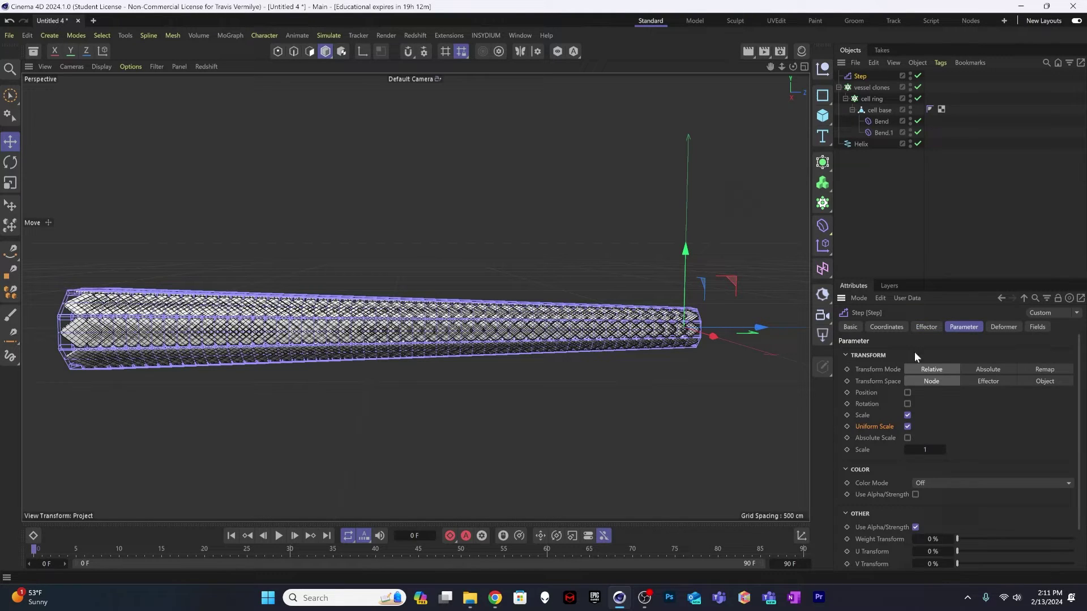
{"action": "left_click", "coordinate": [908, 416]}
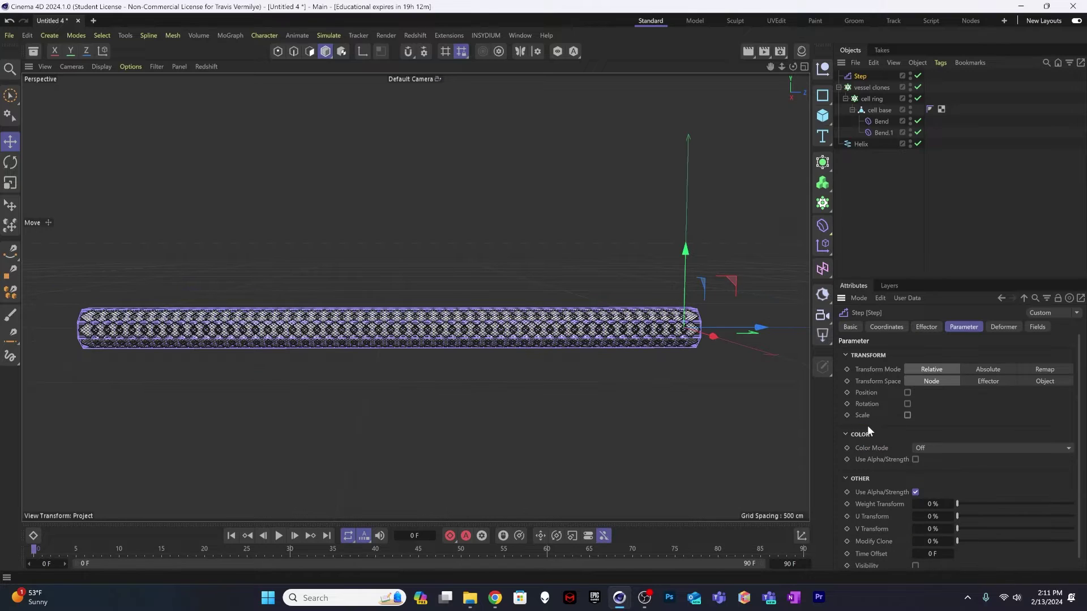
{"action": "left_click", "coordinate": [907, 404]}
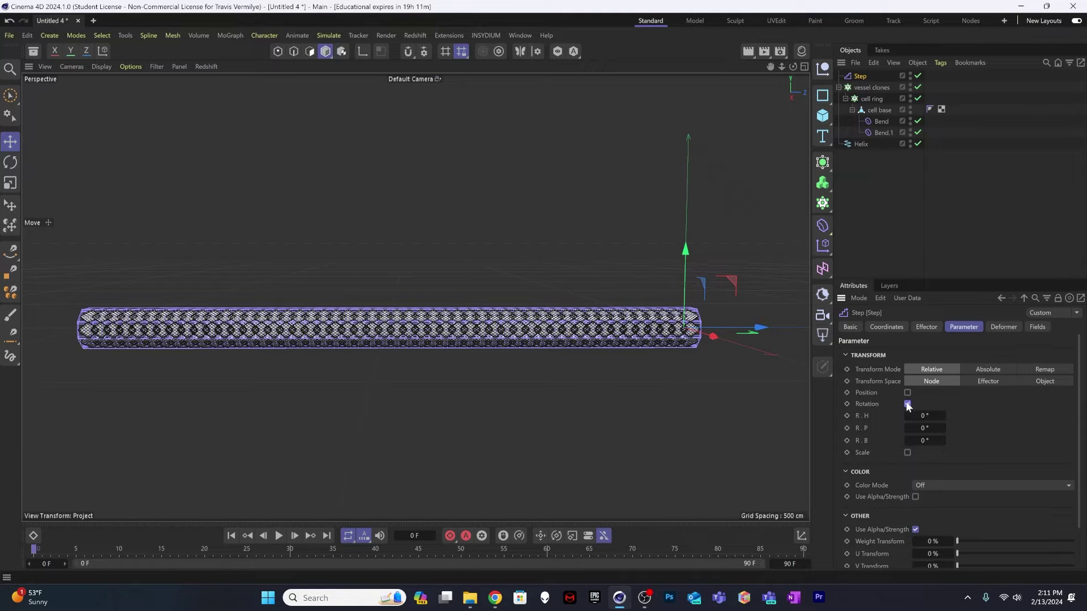
{"action": "mouse_move", "coordinate": [919, 439]}
{"action": "left_mouse_down"}
{"action": "mouse_move", "coordinate": [996, 439]}
{"action": "mouse_move", "coordinate": [887, 429]}
{"action": "left_mouse_up"}
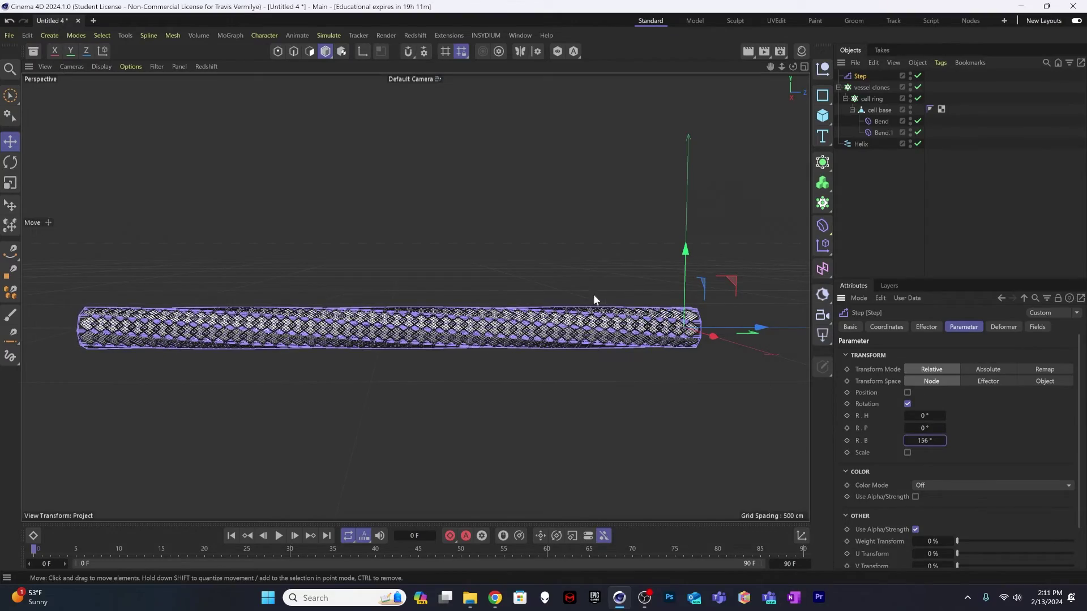
Increase the Step effector's bank rotation (R.B) to 1148° so neighbouring diamond cells interlock
{"action": "scroll", "coordinate": [664, 335], "scroll_direction": "up", "scroll_amount": 6}
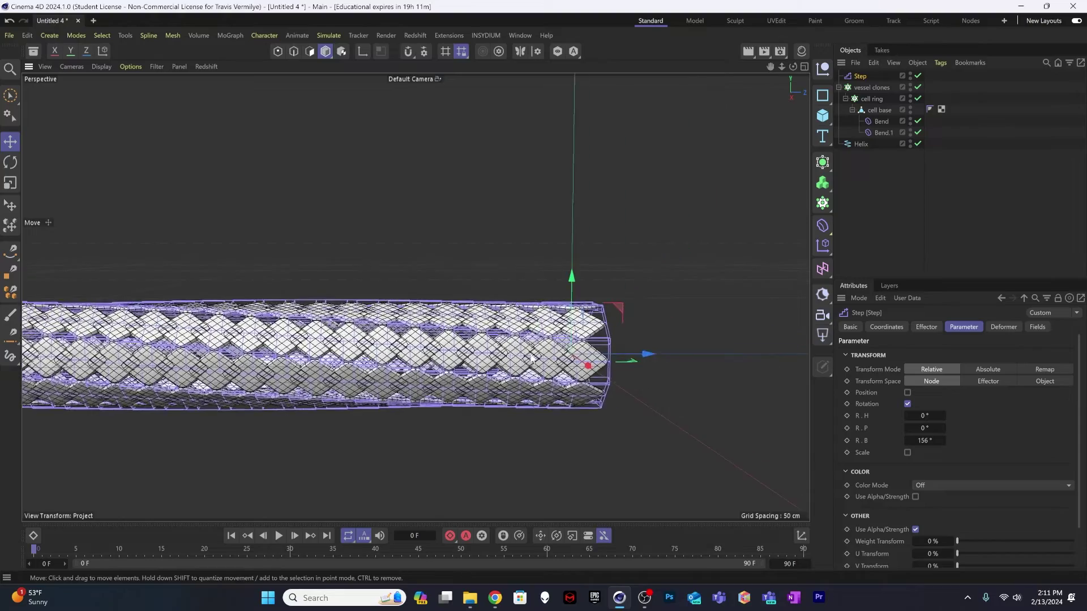
{"action": "left_click_drag", "start_coordinate": [532, 358], "coordinate": [561, 388], "text": "alt"}
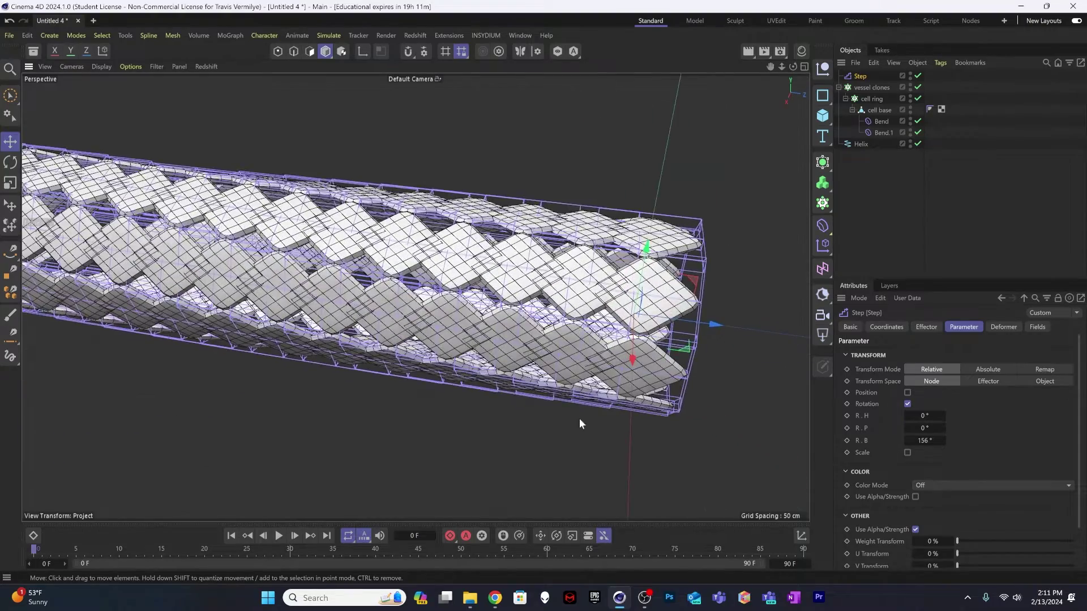
{"action": "left_click_drag", "start_coordinate": [583, 425], "coordinate": [493, 317], "text": "alt"}
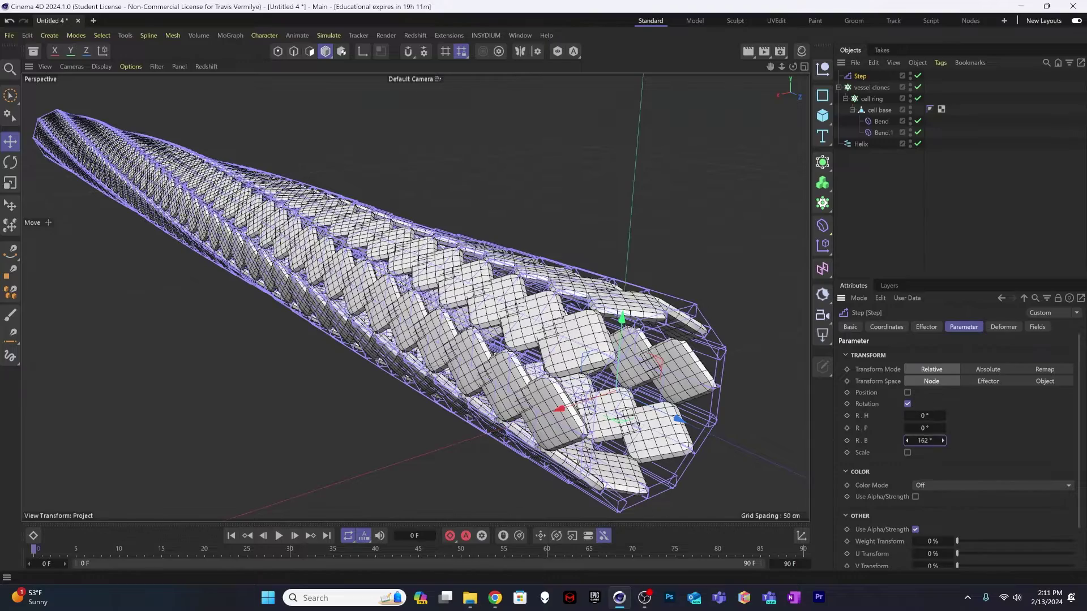
{"action": "left_click_drag", "start_coordinate": [943, 440], "coordinate": [1018, 440]}
{"action": "left_click_drag", "start_coordinate": [500, 374], "coordinate": [577, 382], "text": "alt"}
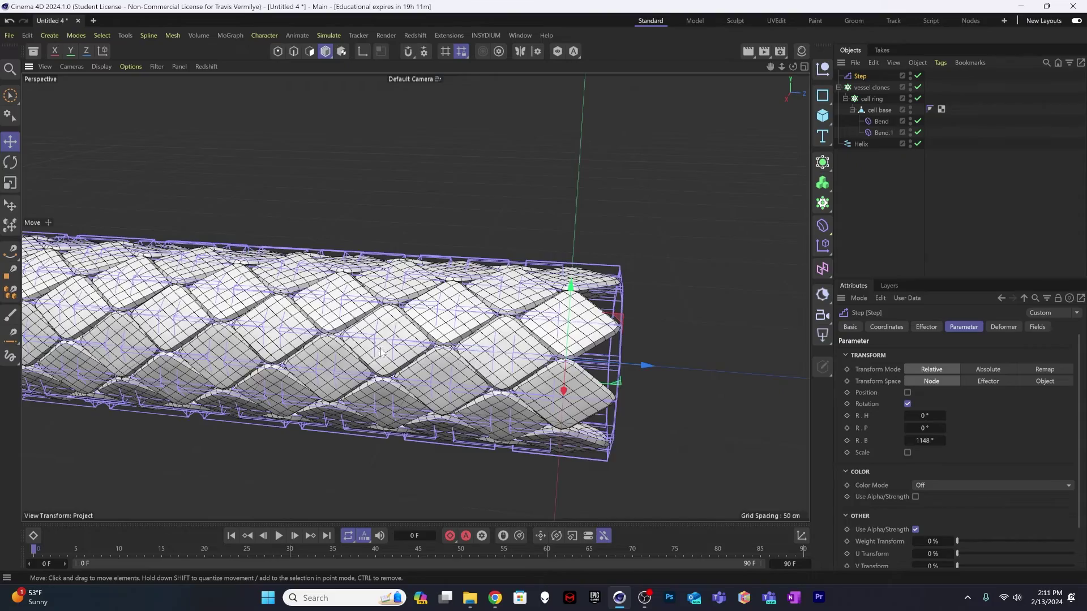
Set the strength of both Bend deformers on the cell base to 19° so the cells follow the round vessel wall
{"action": "middle_click_drag", "start_coordinate": [380, 349], "coordinate": [651, 360], "text": "alt"}
{"action": "mouse_move", "coordinate": [493, 340]}
{"action": "middle_mouse_down", "text": "alt"}
{"action": "mouse_move", "coordinate": [806, 377]}
{"action": "mouse_move", "coordinate": [358, 378]}
{"action": "middle_mouse_up", "text": "alt"}
{"action": "left_click_drag", "start_coordinate": [358, 378], "coordinate": [434, 291], "text": "alt"}
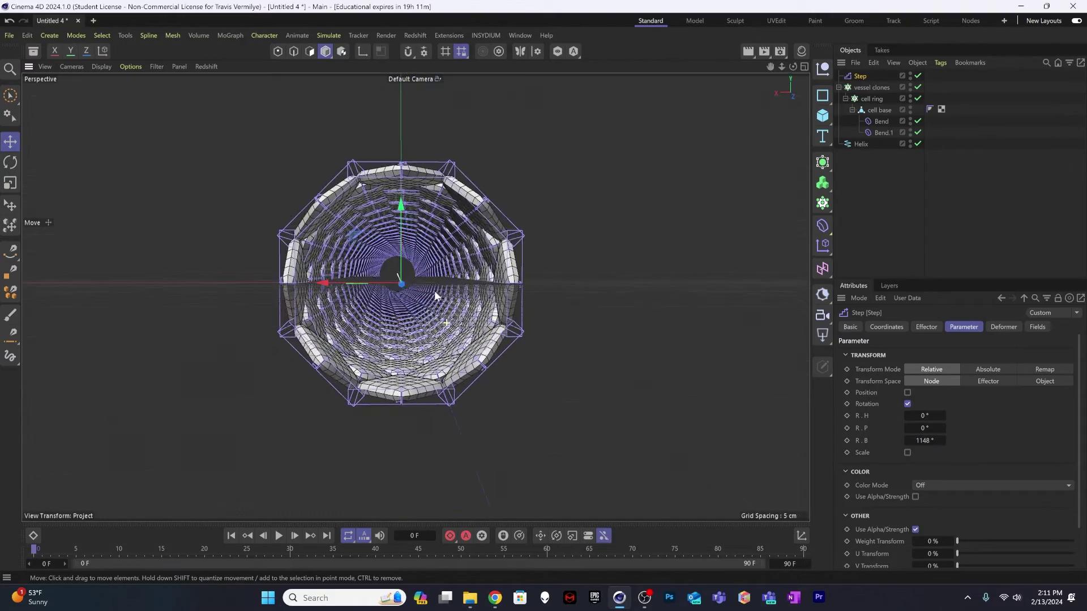
{"action": "left_click", "coordinate": [881, 121]}
{"action": "left_click", "coordinate": [877, 134], "text": "ctrl"}
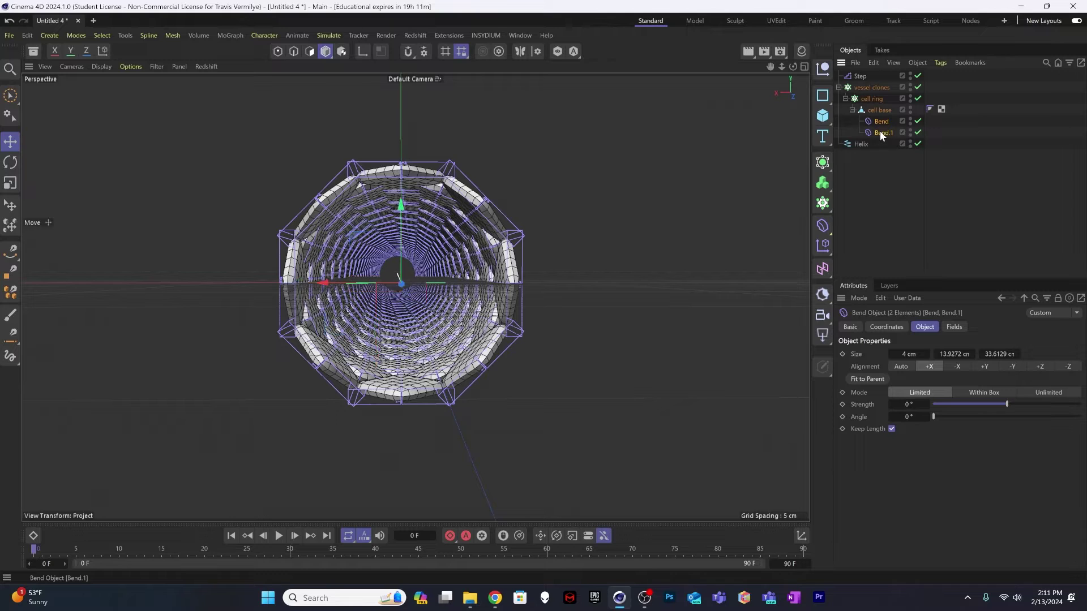
{"action": "left_click_drag", "start_coordinate": [1006, 404], "coordinate": [1011, 406]}
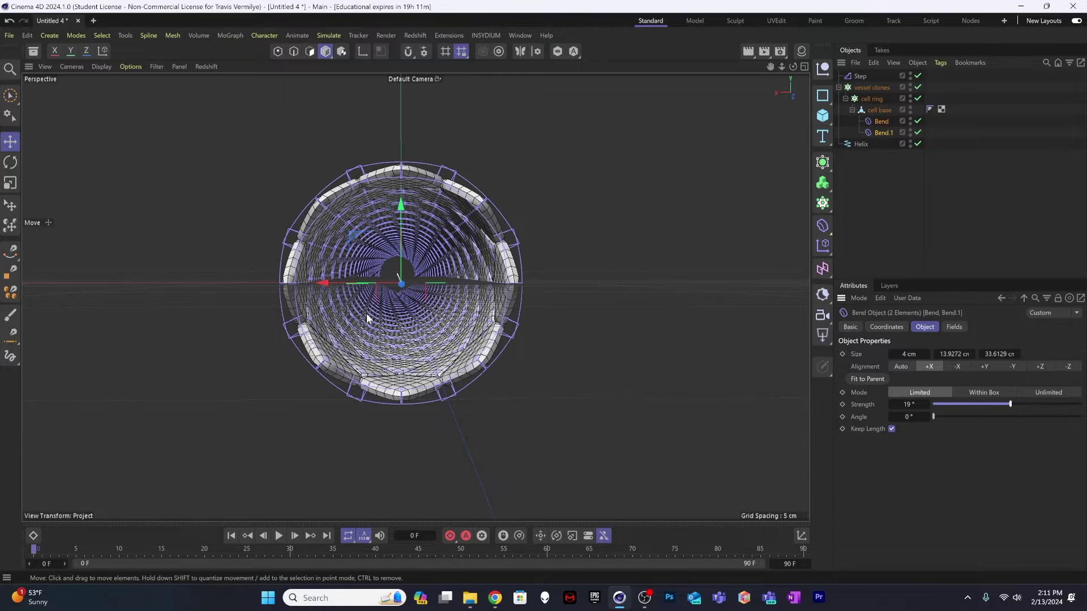
{"action": "left_click_drag", "start_coordinate": [366, 315], "coordinate": [352, 292], "text": "alt"}
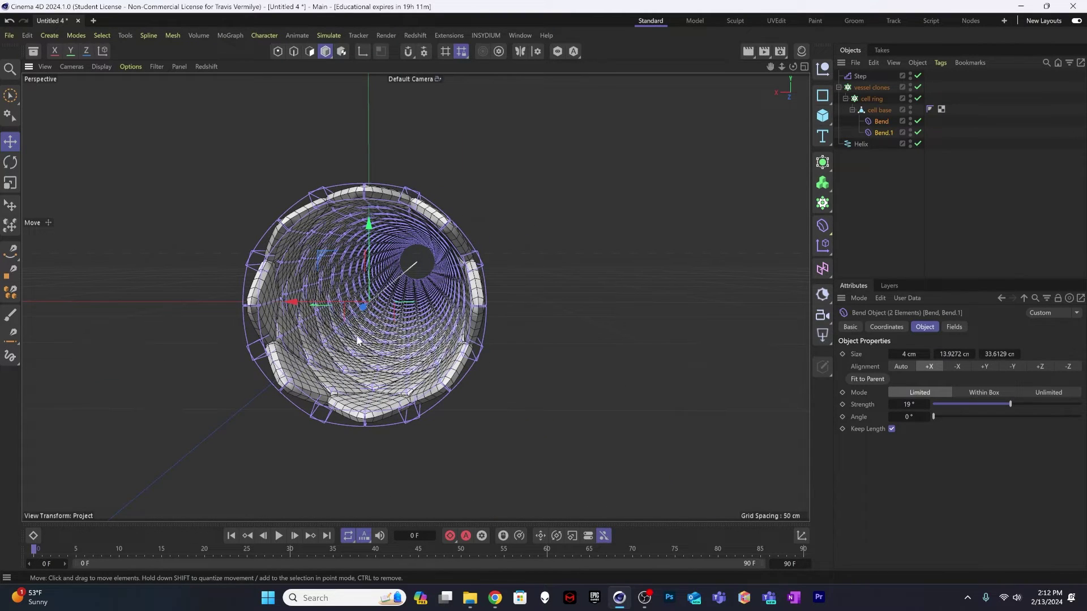
{"action": "left_click_drag", "start_coordinate": [365, 292], "coordinate": [430, 322], "text": "alt"}
{"action": "left_click", "coordinate": [845, 165]}
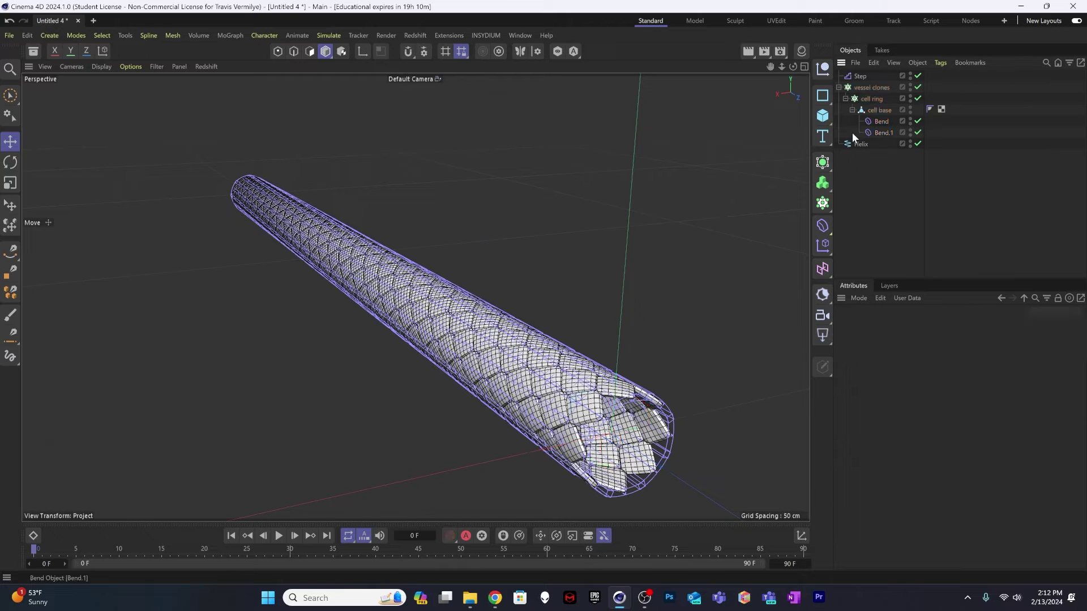
Add a Random effector to the vessel clones Cloner and check that it is listed among the Cloner's effectors
{"action": "left_click", "coordinate": [866, 86]}
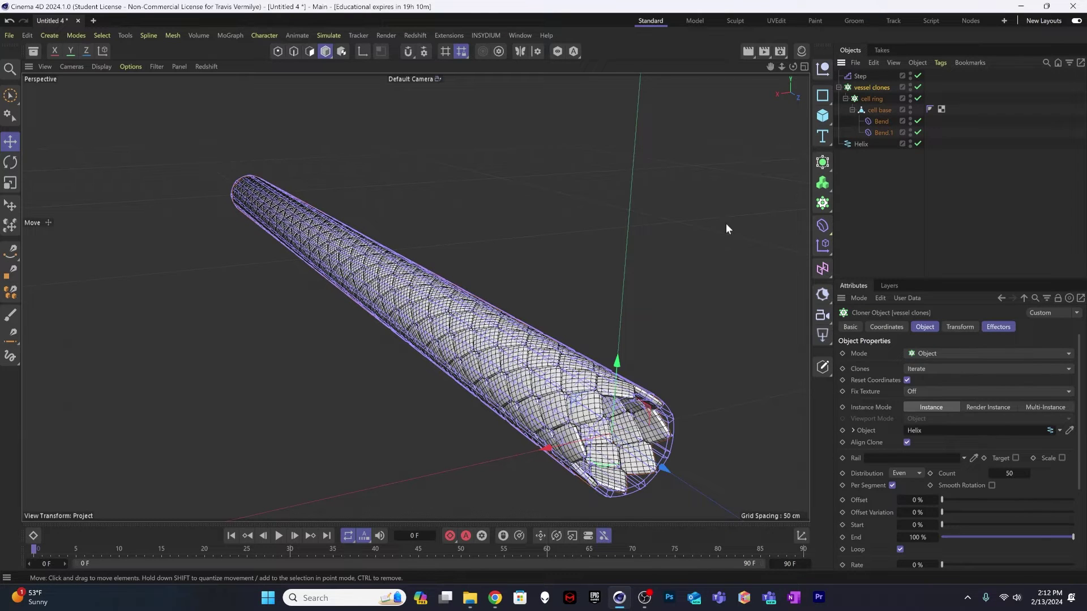
{"action": "left_click", "coordinate": [262, 34]}
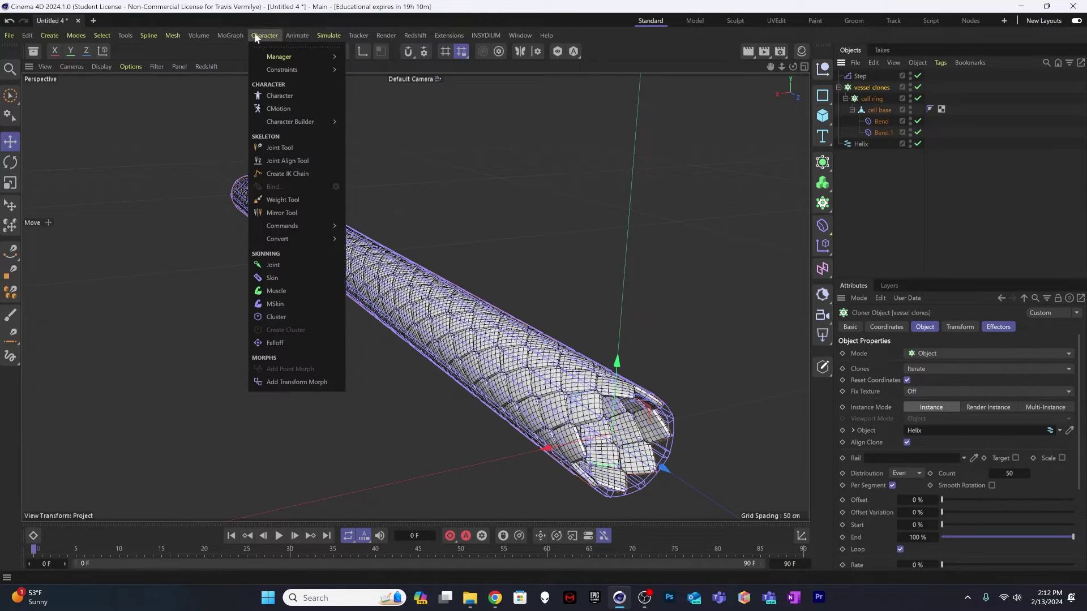
{"action": "mouse_move", "coordinate": [201, 39]}
{"action": "mouse_move", "coordinate": [242, 36]}
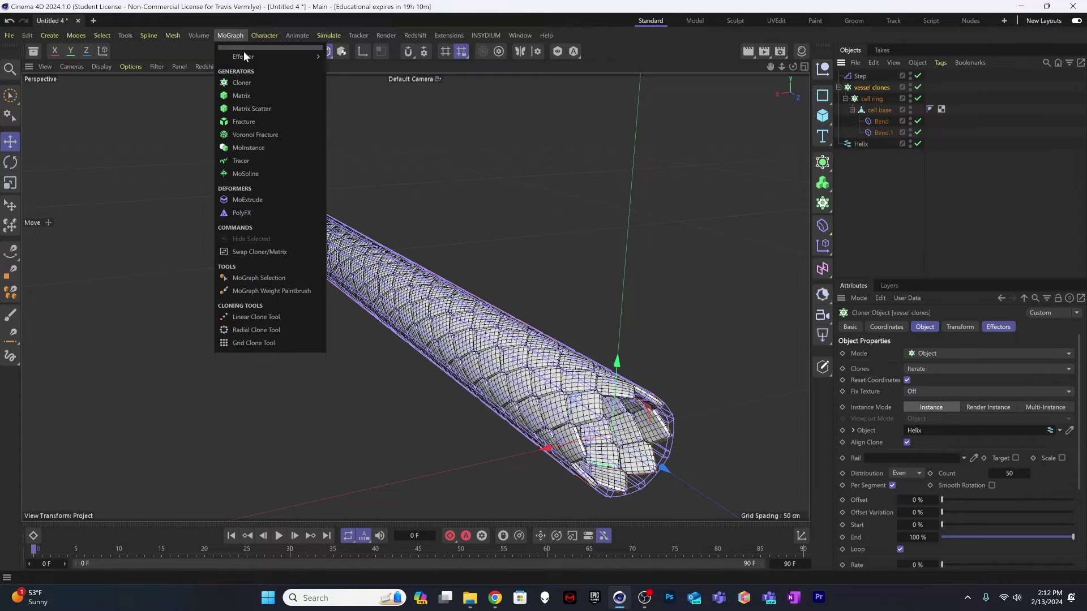
{"action": "mouse_move", "coordinate": [256, 56]}
{"action": "left_click", "coordinate": [359, 141]}
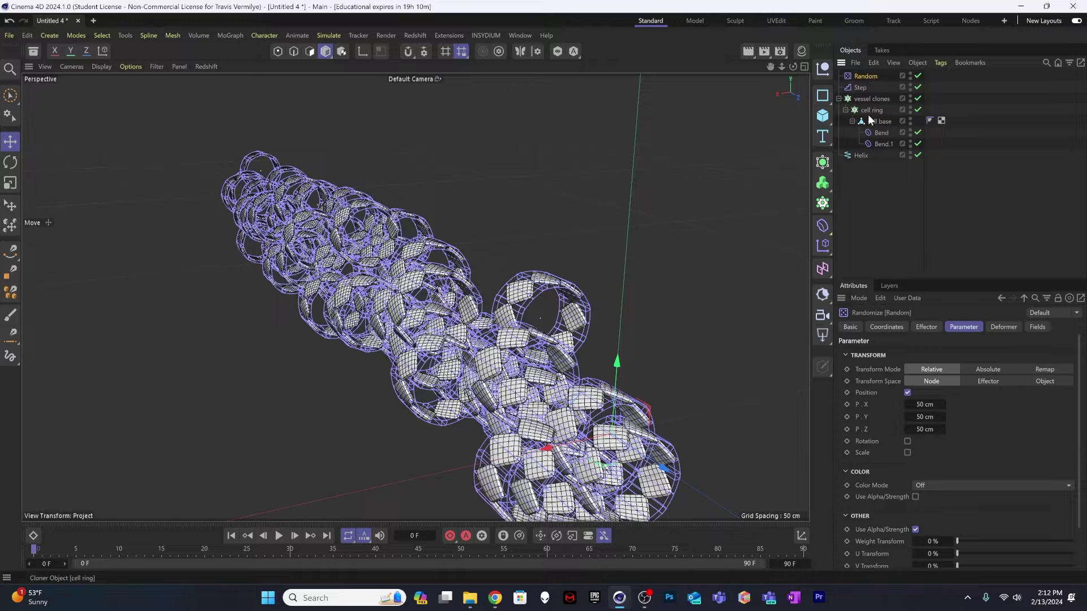
{"action": "left_click", "coordinate": [874, 99]}
{"action": "left_click", "coordinate": [998, 326]}
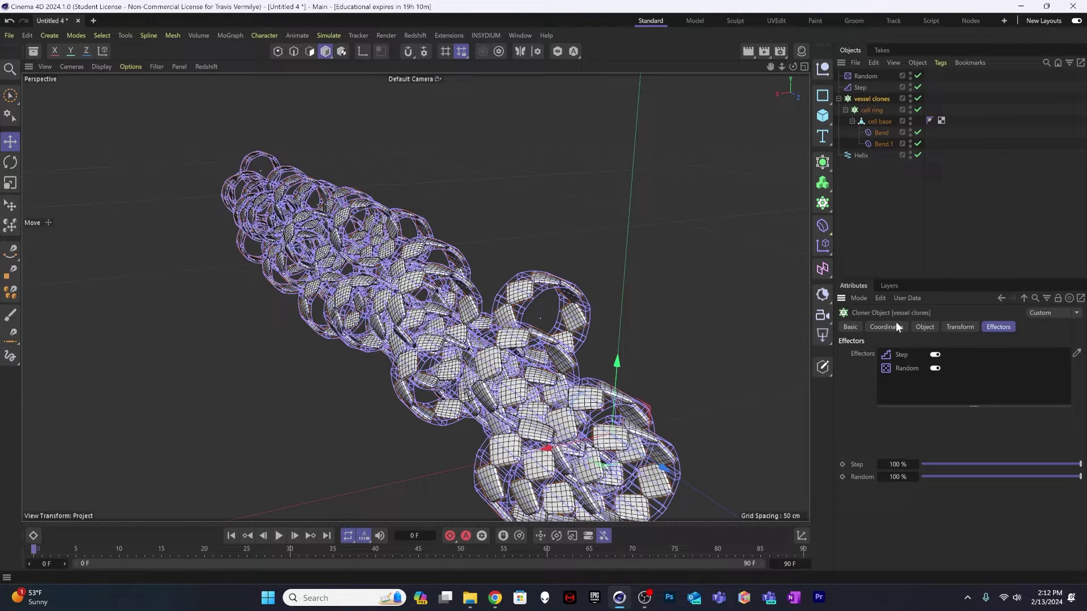
{"action": "left_click", "coordinate": [925, 328]}
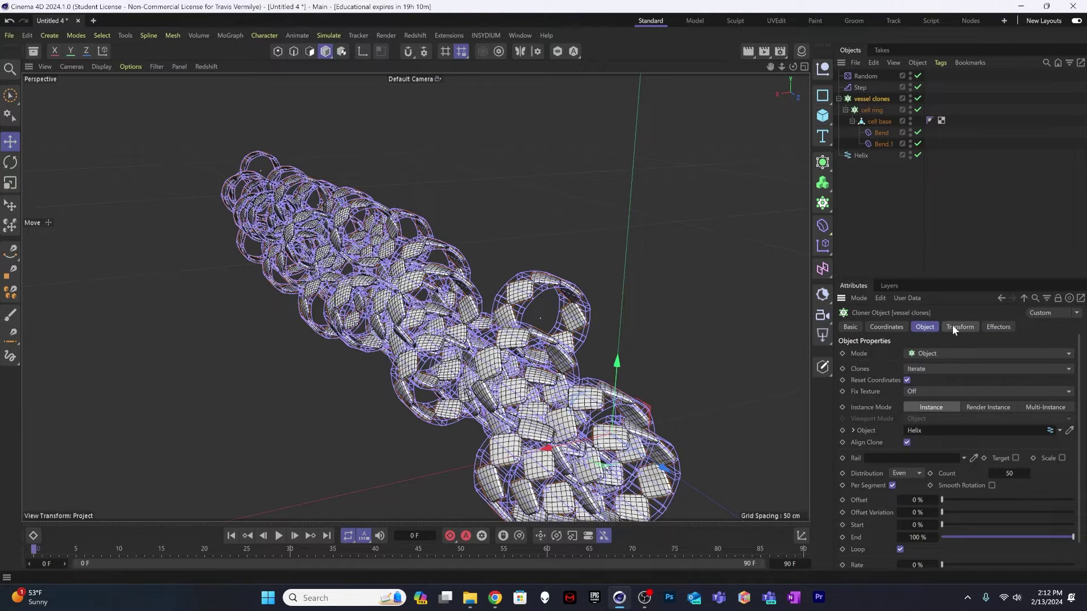
{"action": "left_click", "coordinate": [952, 327]}
{"action": "left_click", "coordinate": [937, 327]}
Set the Random effector's position variation to 0.5 cm on X, Y and Z
{"action": "left_click", "coordinate": [865, 76]}
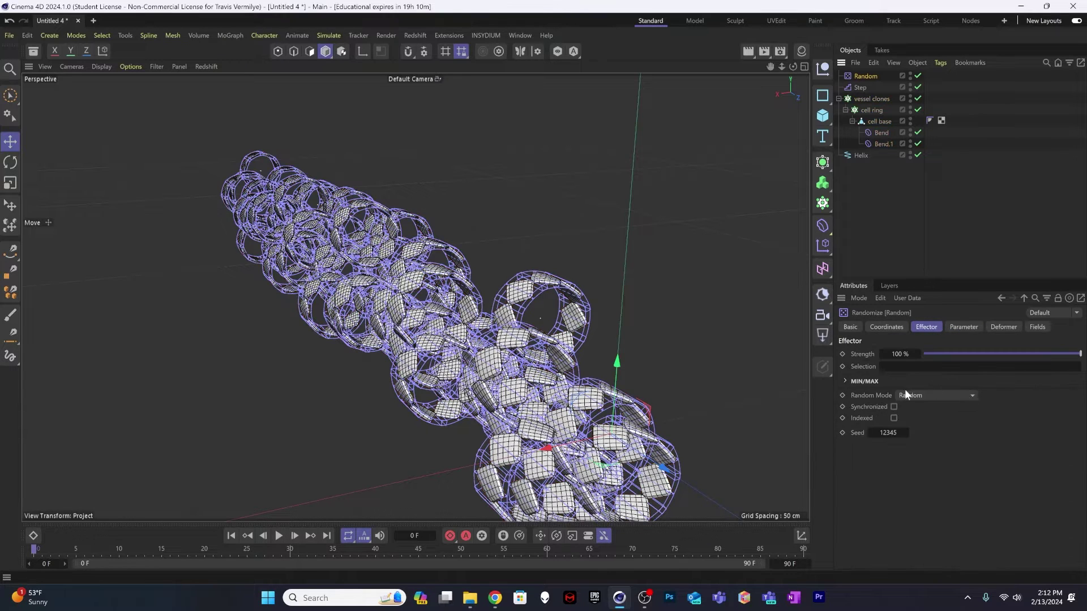
{"action": "left_click", "coordinate": [964, 331]}
{"action": "left_click", "coordinate": [928, 404]}
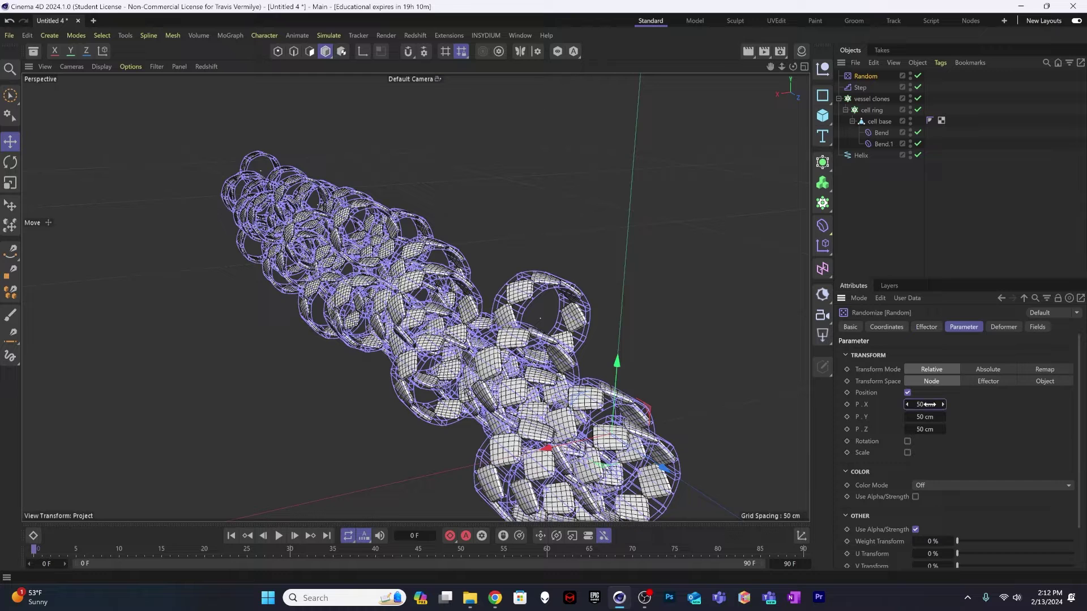
{"action": "type", "text": "5"}
{"action": "key", "text": "Tab"}
{"action": "type", "text": "0"}
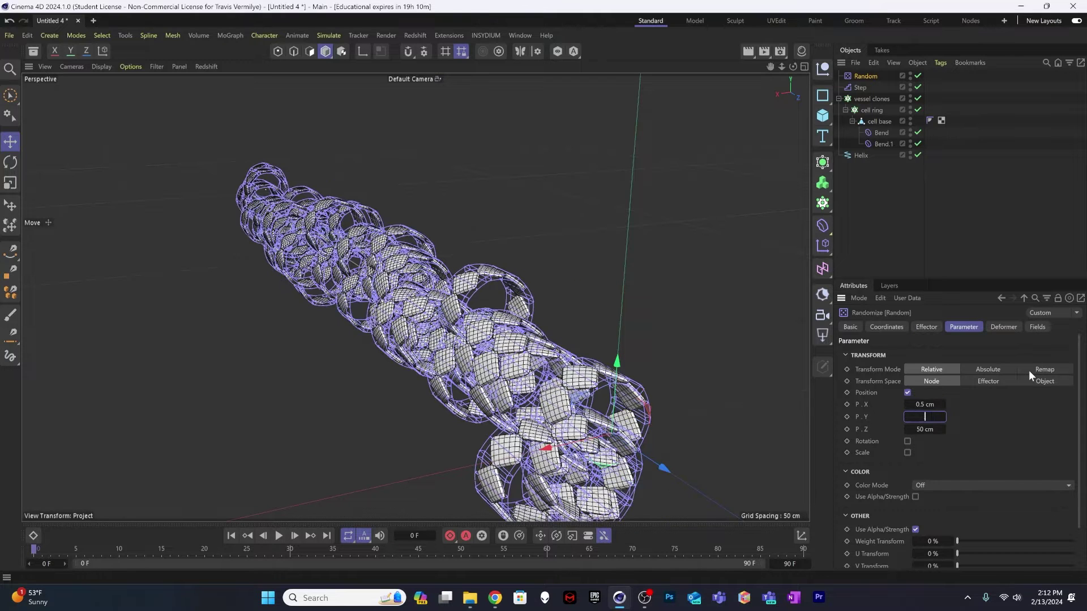
{"action": "key", "text": "Tab"}
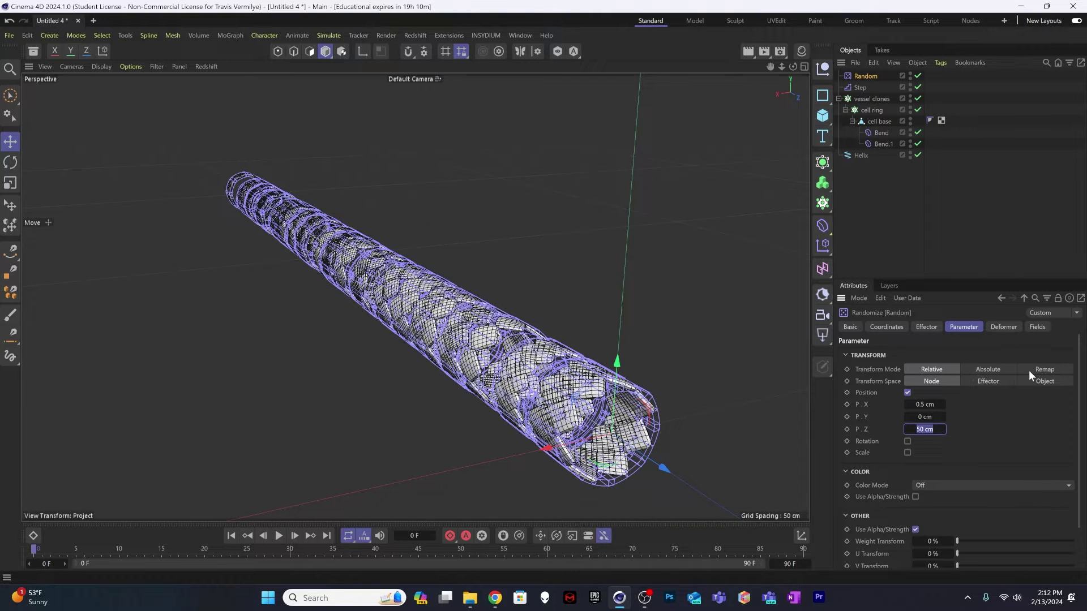
{"action": "key", "text": "shift+Tab"}
{"action": "type", "text": "0.5"}
{"action": "key", "text": "Tab"}
{"action": "type", "text": "0.5"}
{"action": "key", "text": "Return"}
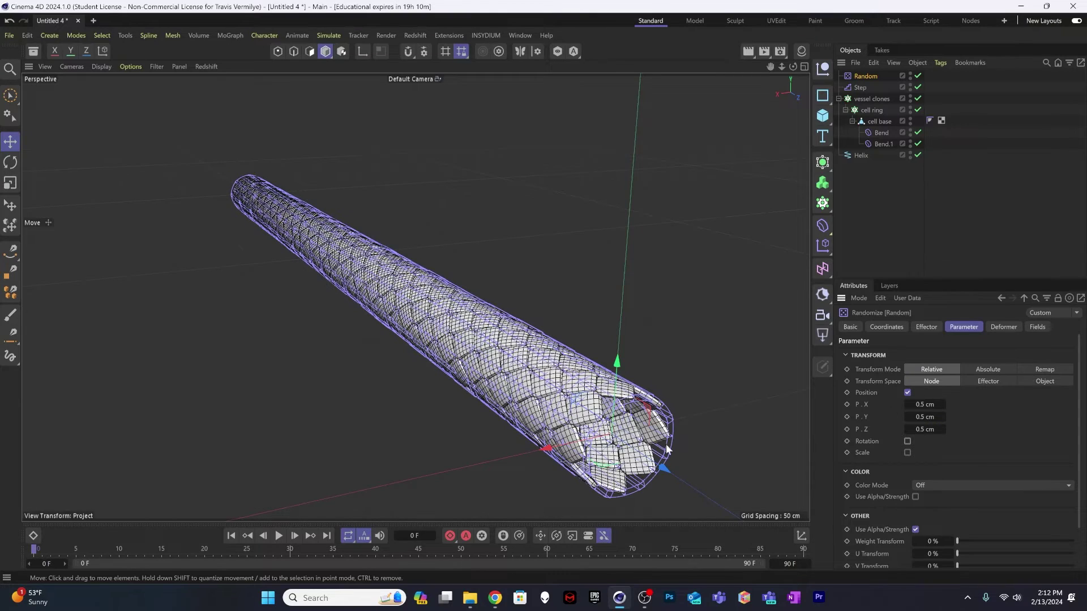
{"action": "left_click_drag", "start_coordinate": [667, 449], "coordinate": [668, 365], "text": "alt"}
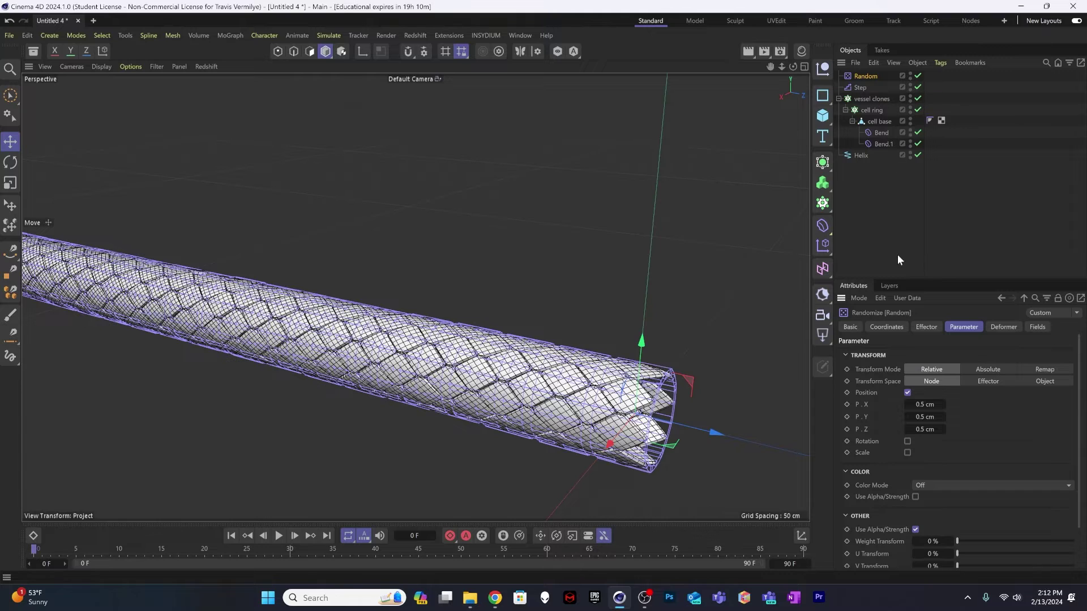
Assign the existing Random effector to the cell ring Cloner as well
{"action": "left_click", "coordinate": [873, 111]}
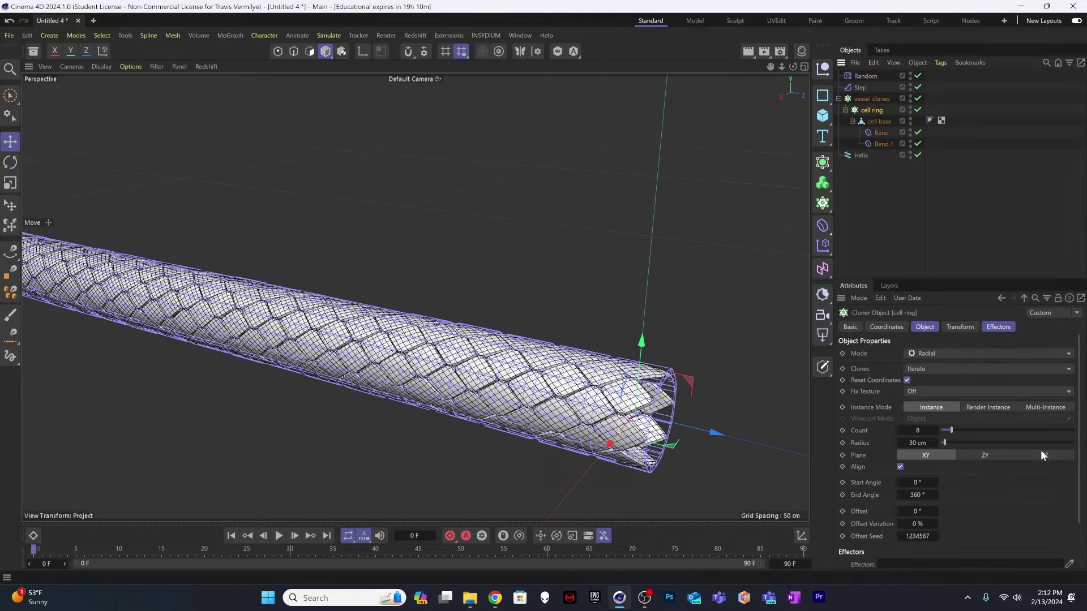
{"action": "left_click", "coordinate": [998, 327]}
{"action": "left_click_drag", "start_coordinate": [865, 76], "coordinate": [880, 93]}
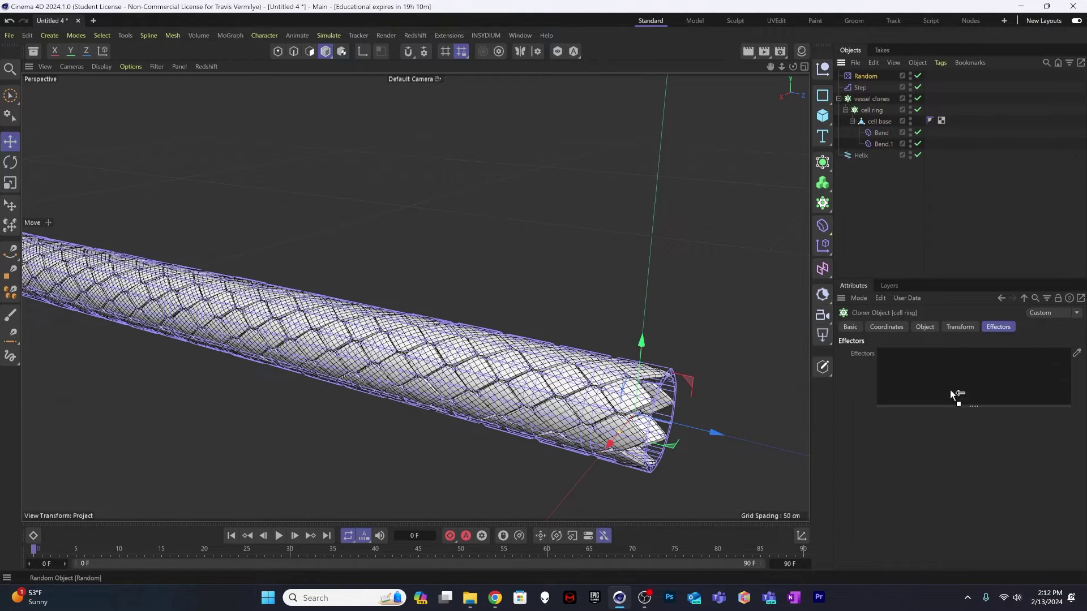
{"action": "left_click_drag", "start_coordinate": [950, 389], "coordinate": [950, 382]}
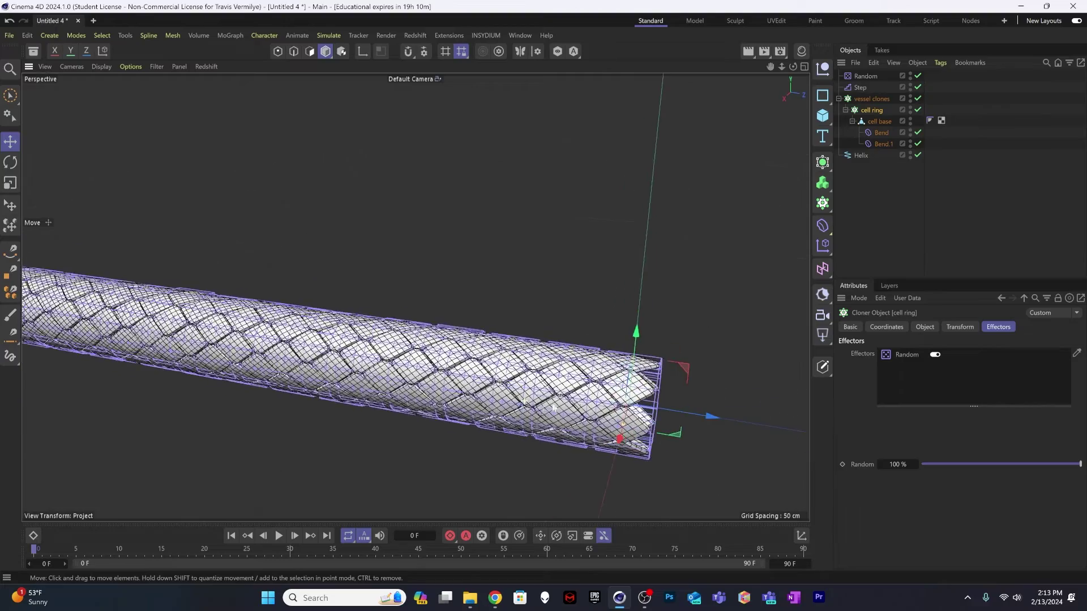
{"action": "left_click_drag", "start_coordinate": [554, 406], "coordinate": [606, 397], "text": "alt"}
{"action": "left_click_drag", "start_coordinate": [603, 403], "coordinate": [720, 146], "text": "alt"}
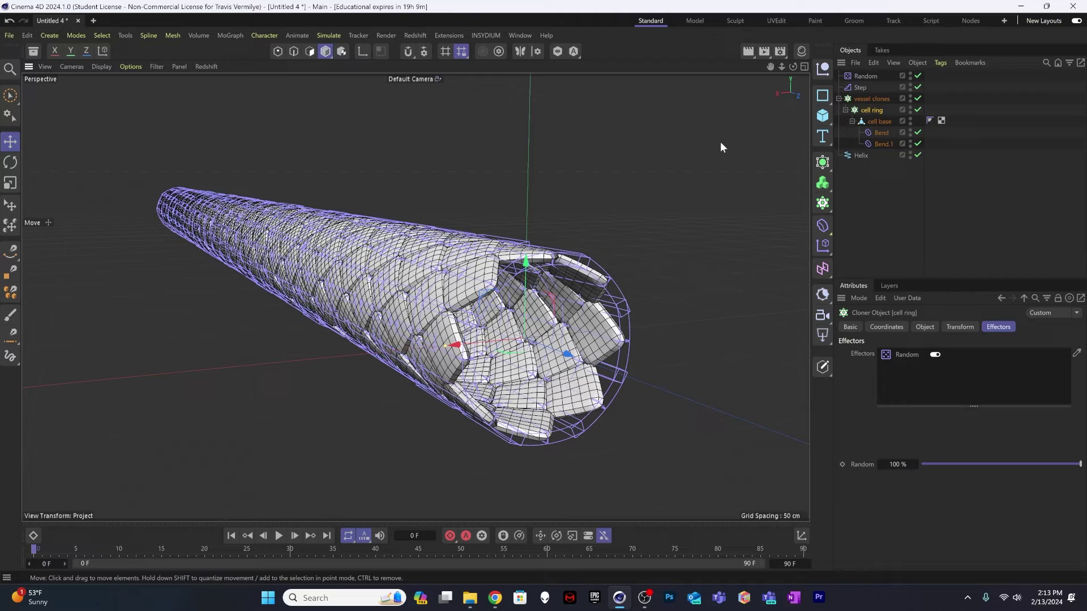
Add a Subdivision Surface as the parent of the cell base object to smooth the cells
{"action": "left_click", "coordinate": [867, 201]}
{"action": "left_click", "coordinate": [871, 111]}
{"action": "left_click", "coordinate": [880, 121]}
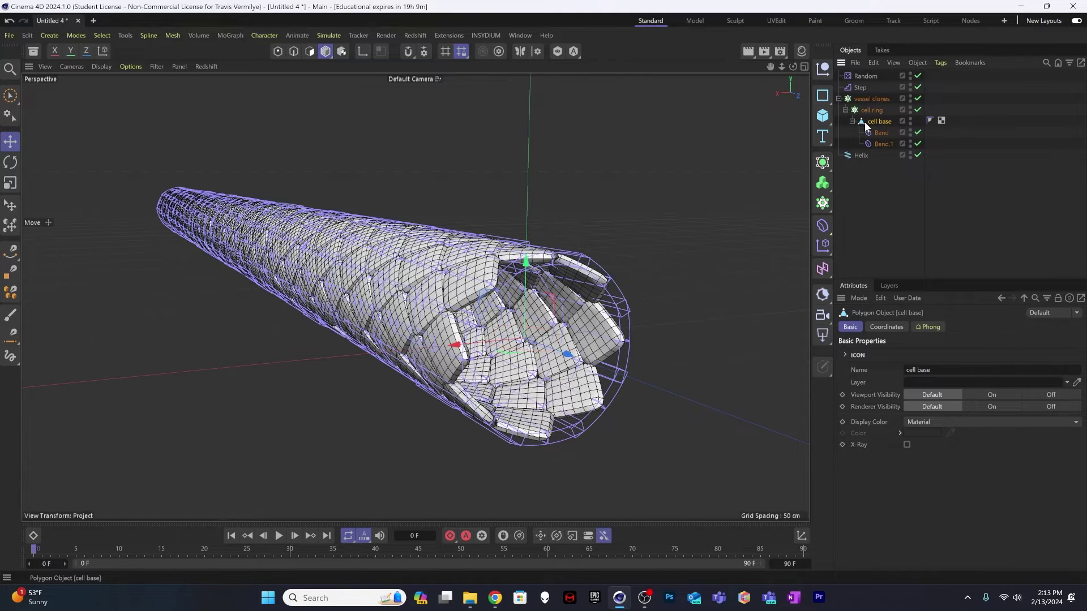
{"action": "left_click", "coordinate": [822, 163], "text": "alt"}
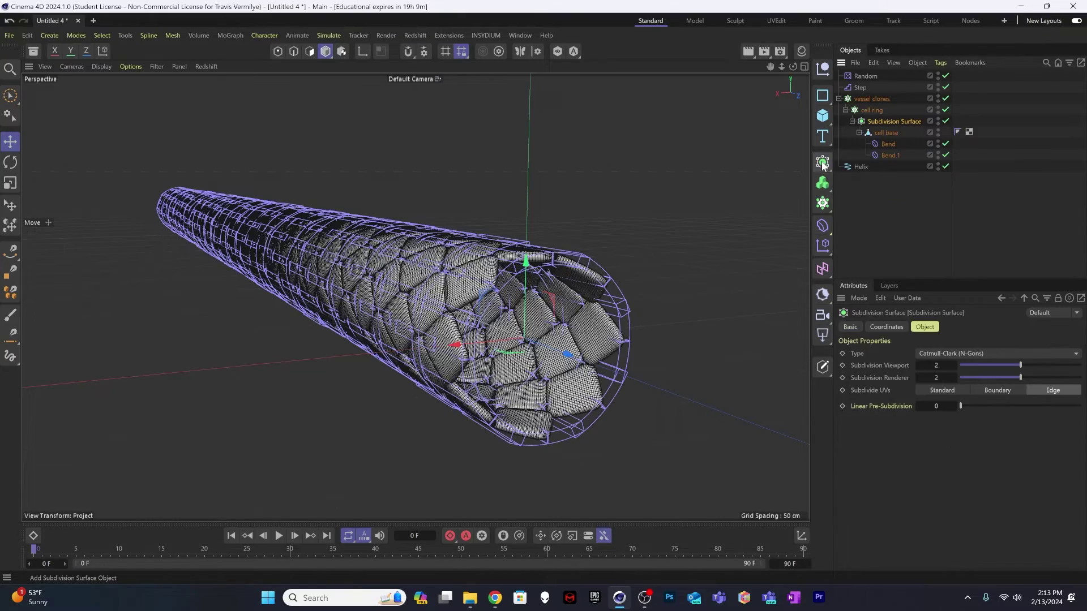
{"action": "left_click_drag", "start_coordinate": [499, 250], "coordinate": [566, 327], "text": "alt"}
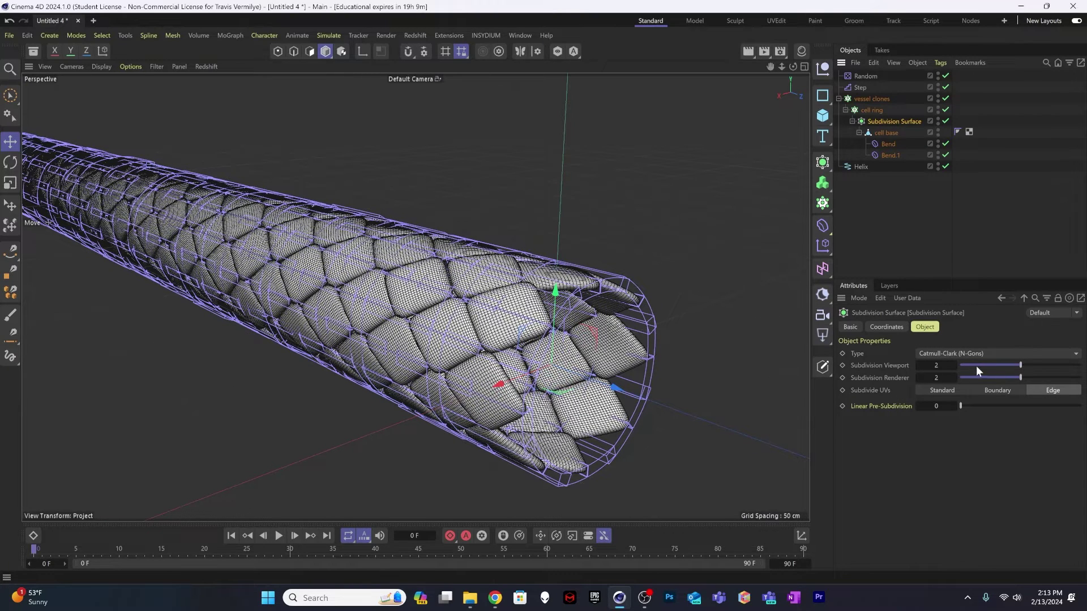
Set the Subdivision Surface's viewport subdivision to 1 and collapse the vessel clones hierarchy
{"action": "left_click", "coordinate": [918, 366]}
{"action": "left_click", "coordinate": [918, 366]}
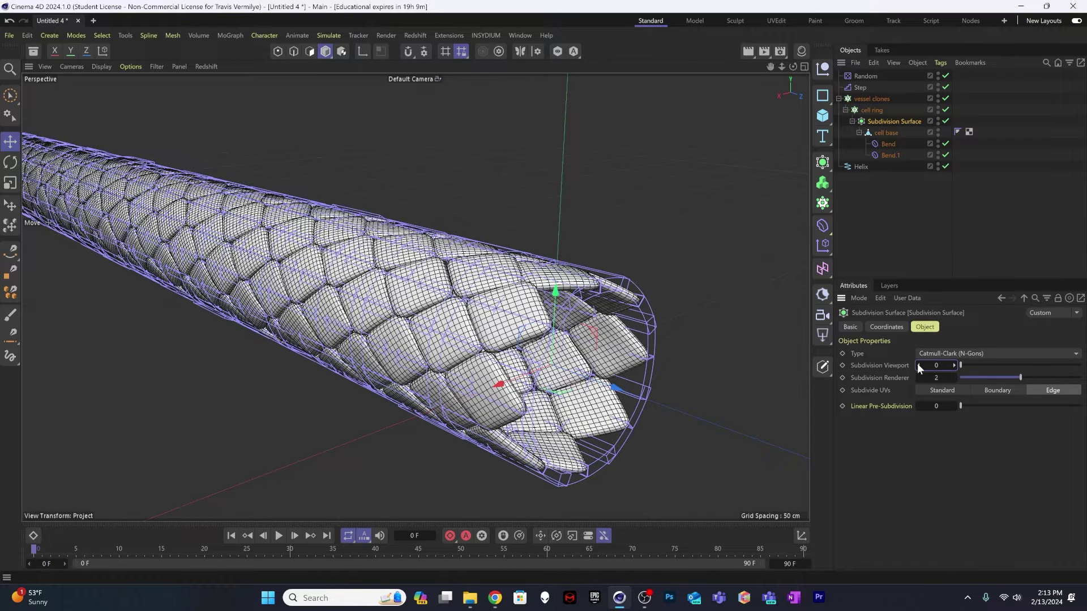
{"action": "left_click", "coordinate": [954, 366]}
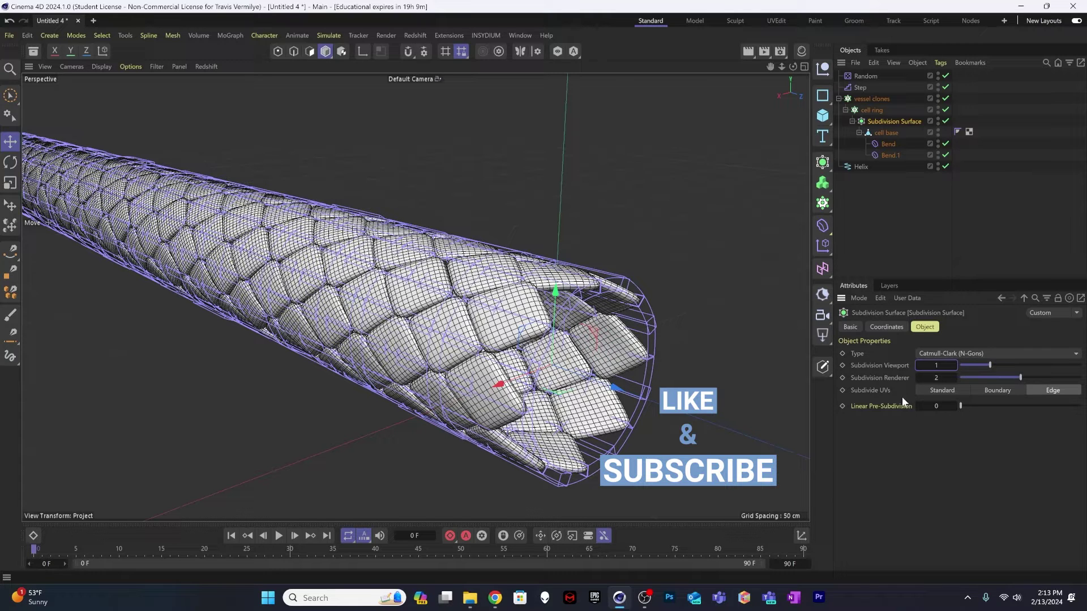
{"action": "left_click", "coordinate": [861, 199]}
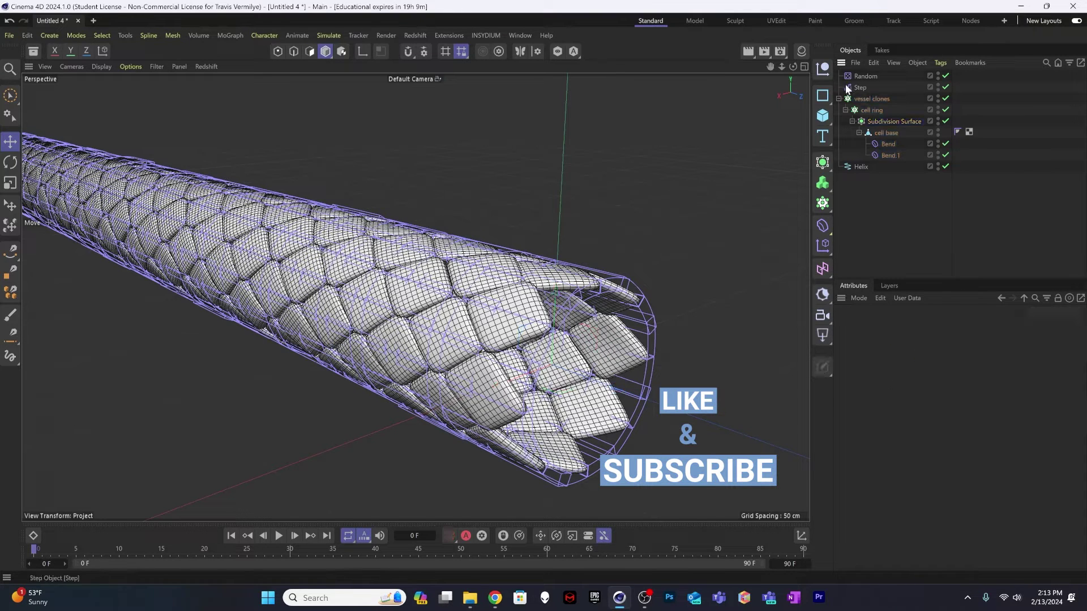
{"action": "left_click", "coordinate": [839, 98]}
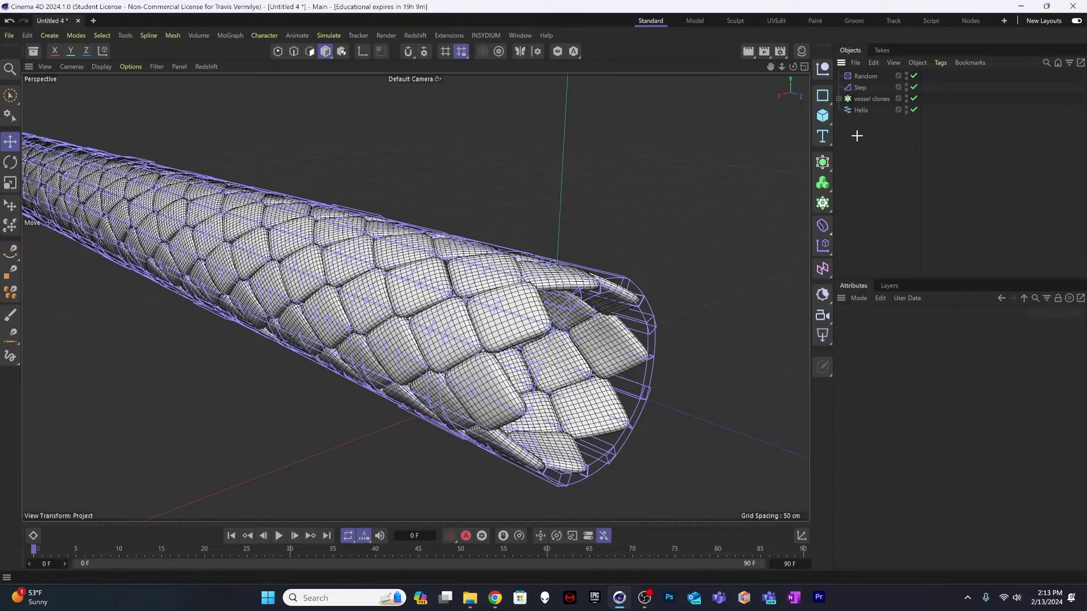
Switch from the perspective view to a maximized Top view with the whole vessel and free space beside it in frame
{"action": "left_click_drag", "start_coordinate": [546, 273], "coordinate": [516, 294], "text": "alt"}
{"action": "scroll", "coordinate": [494, 280], "scroll_direction": "down", "scroll_amount": 5}
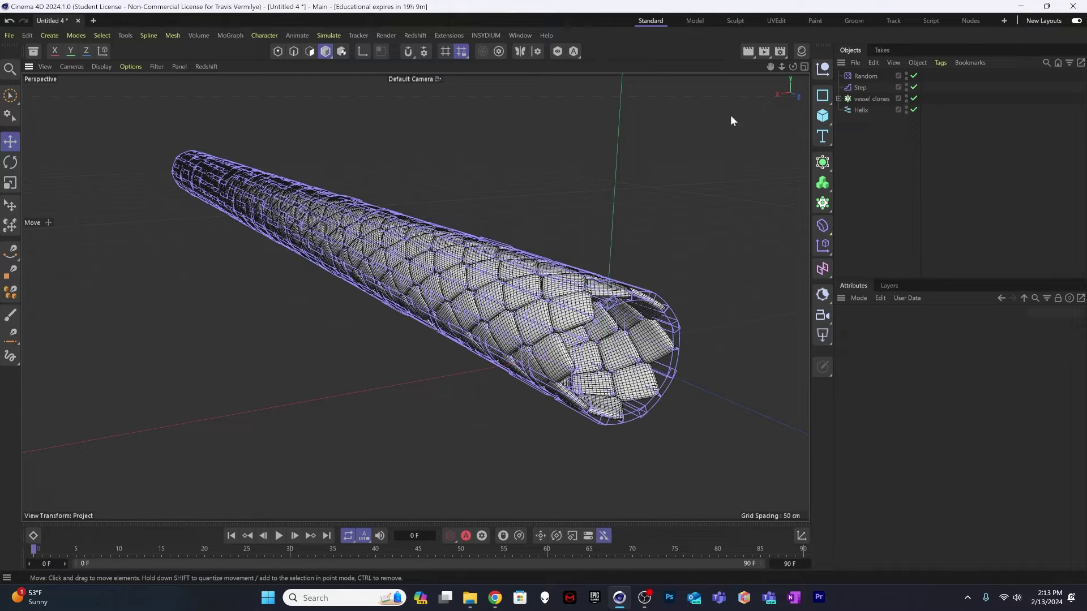
{"action": "left_click", "coordinate": [804, 66]}
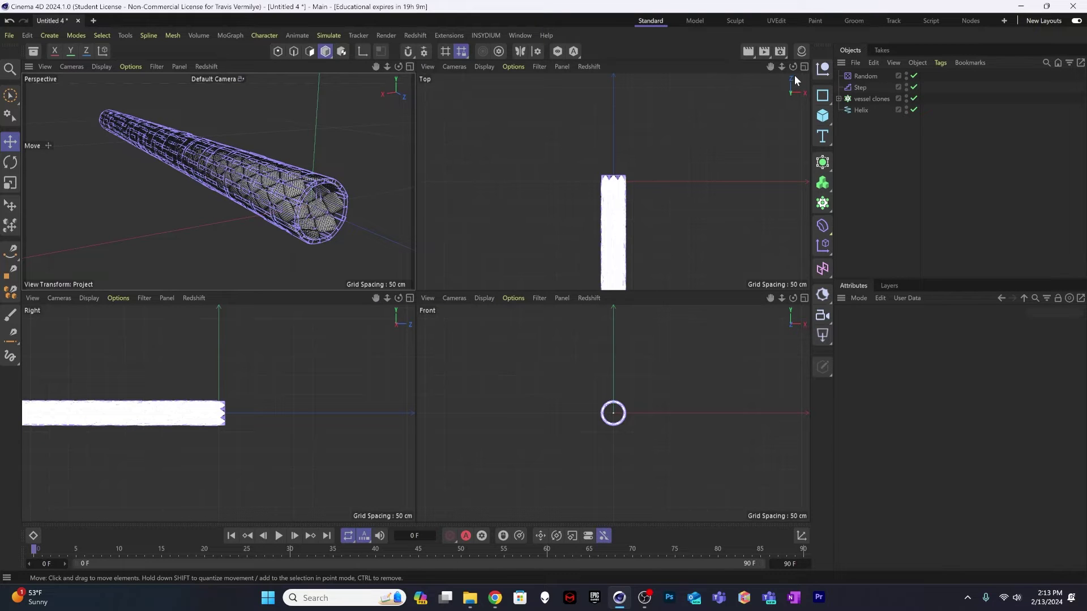
{"action": "left_click", "coordinate": [804, 66]}
{"action": "scroll", "coordinate": [469, 331], "scroll_direction": "down", "scroll_amount": 5}
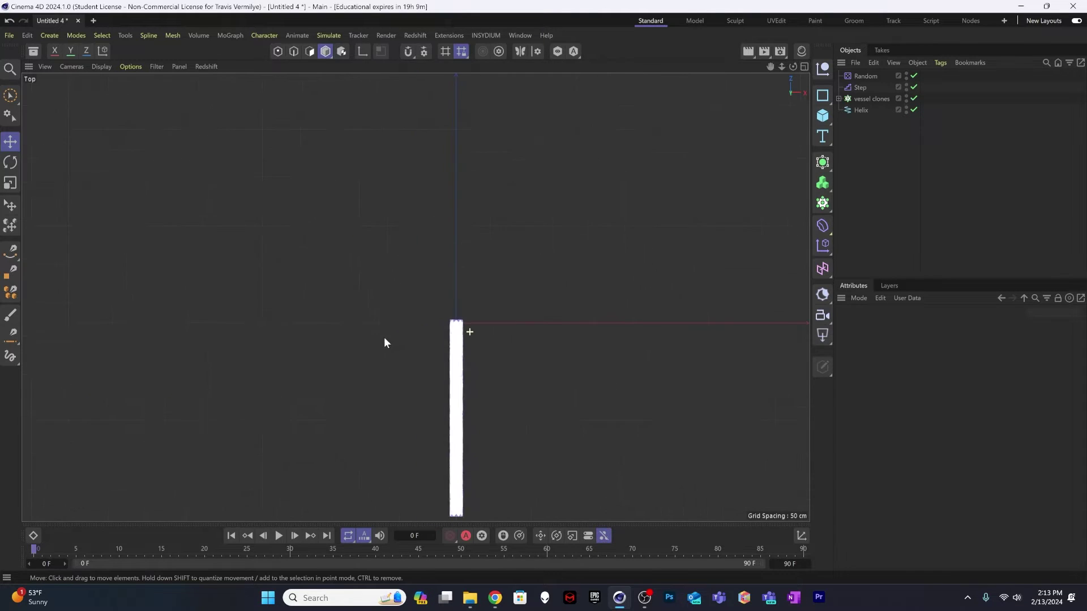
{"action": "right_click_drag", "start_coordinate": [385, 341], "coordinate": [374, 343], "text": "alt"}
{"action": "middle_click_drag", "start_coordinate": [453, 422], "coordinate": [419, 265], "text": "alt"}
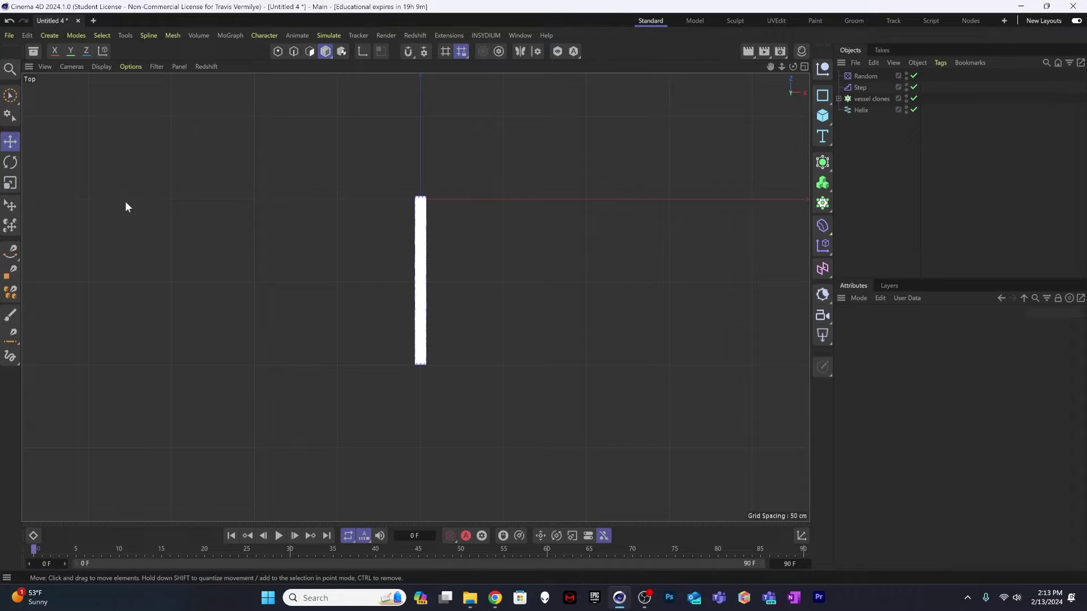
Draw a wavy four-point Bezier spline alongside the vessel with the Spline Pen, and finish with the Move tool
{"action": "left_click", "coordinate": [15, 256]}
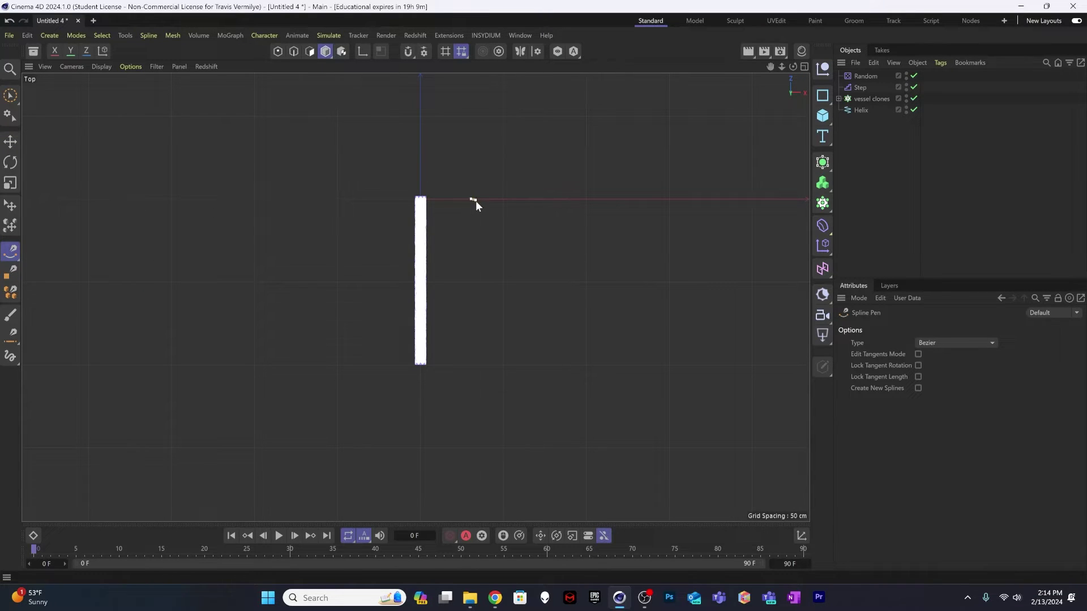
{"action": "left_click_drag", "start_coordinate": [487, 214], "coordinate": [492, 214]}
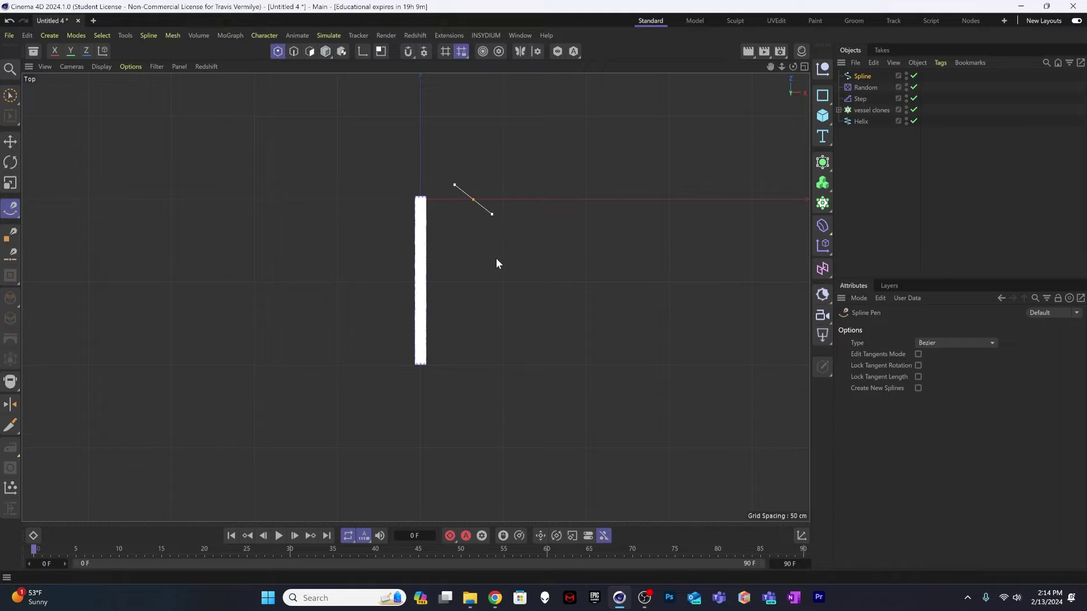
{"action": "left_click", "coordinate": [487, 270]}
{"action": "left_click_drag", "start_coordinate": [487, 269], "coordinate": [472, 283]}
{"action": "left_click_drag", "start_coordinate": [475, 337], "coordinate": [489, 354]}
{"action": "left_click_drag", "start_coordinate": [522, 393], "coordinate": [507, 417]}
{"action": "key", "text": "e"}
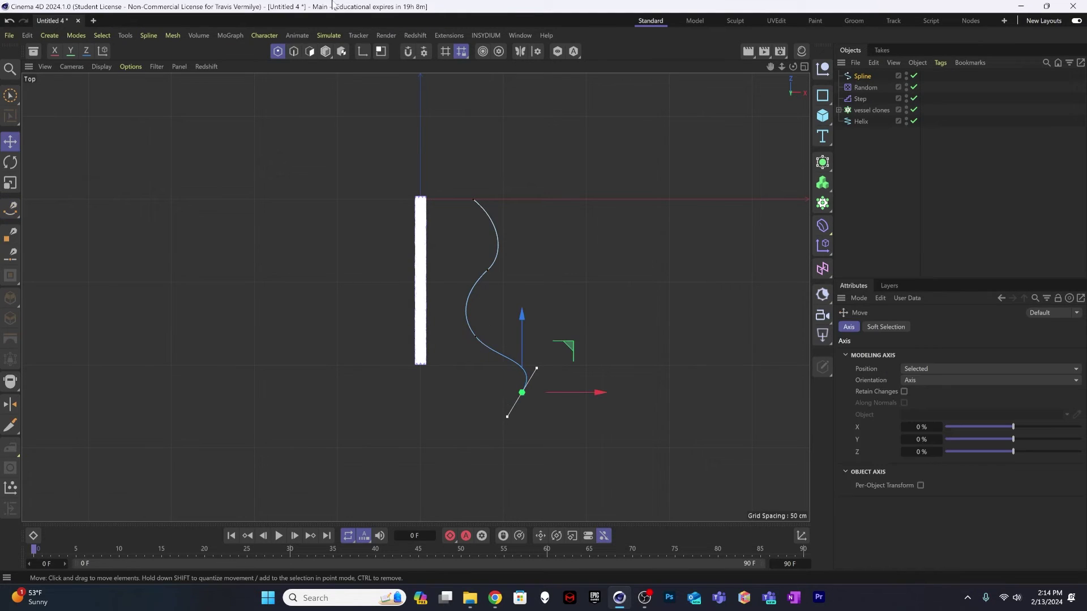
Switch to Model mode, deselect the spline and return to a maximized Perspective view showing both vessel and spline
{"action": "left_click", "coordinate": [324, 52]}
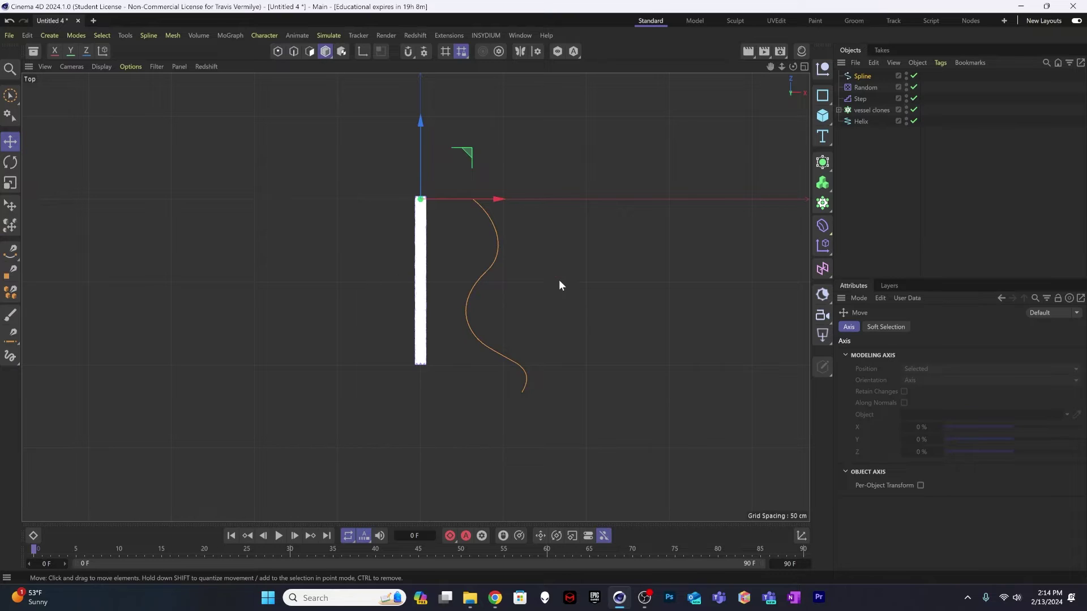
{"action": "left_click", "coordinate": [630, 279]}
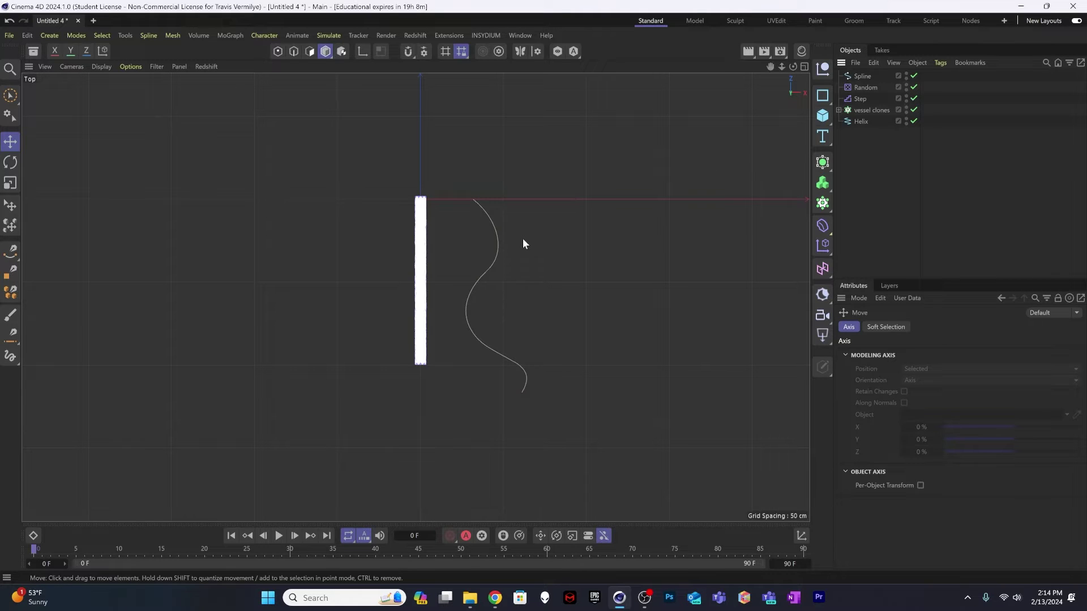
{"action": "left_click", "coordinate": [803, 66]}
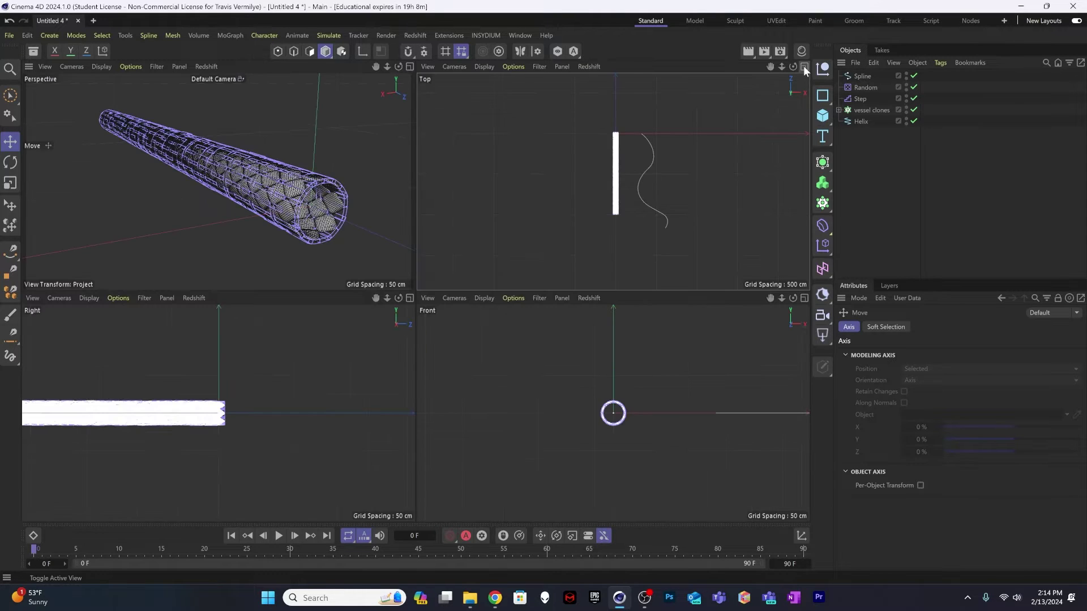
{"action": "left_click", "coordinate": [409, 67]}
{"action": "left_click_drag", "start_coordinate": [464, 272], "coordinate": [423, 268], "text": "alt"}
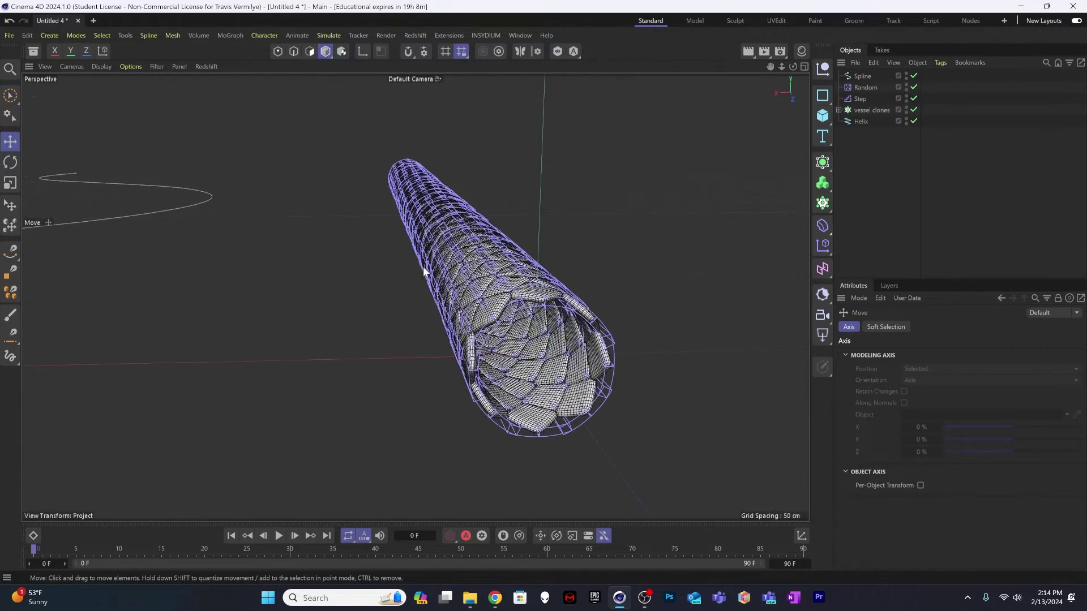
{"action": "left_click_drag", "start_coordinate": [260, 238], "coordinate": [309, 265], "text": "alt"}
Move individual points of the wavy spline vertically in Points mode so the path curves in three dimensions
{"action": "left_click", "coordinate": [306, 249]}
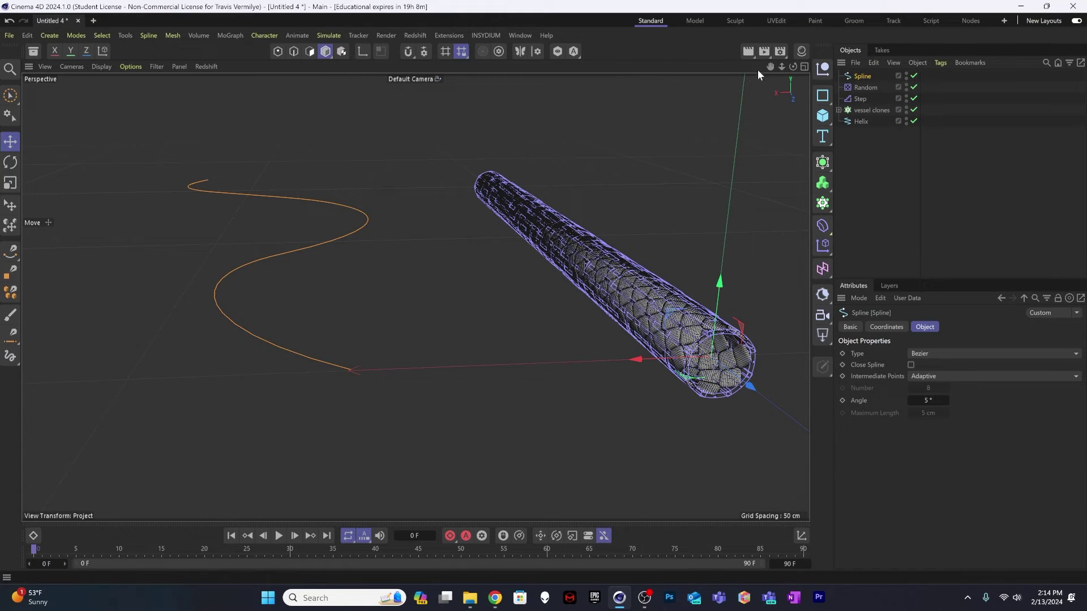
{"action": "left_click", "coordinate": [278, 51]}
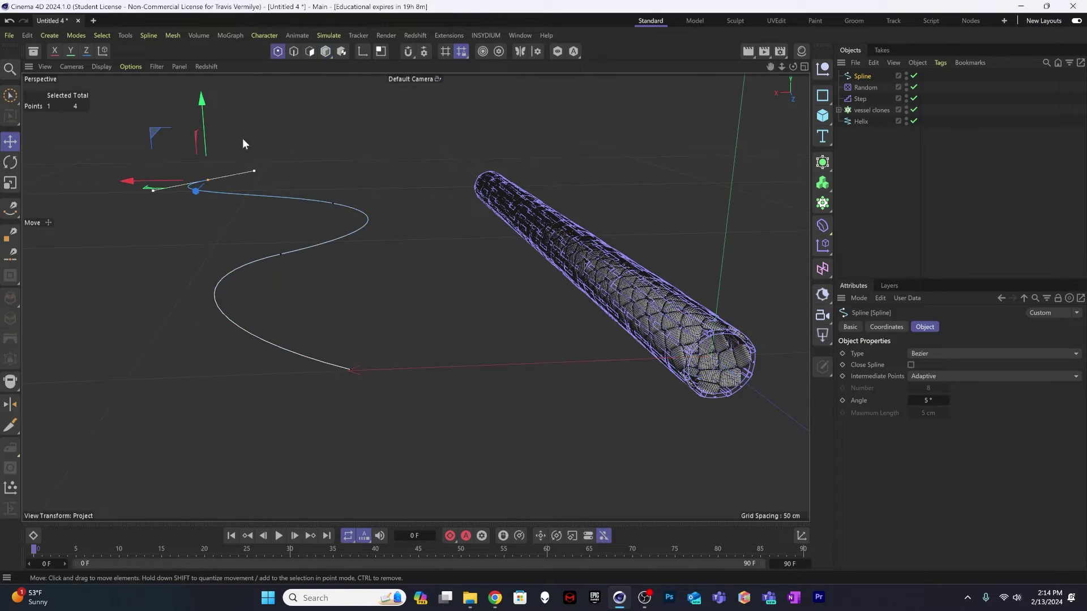
{"action": "left_click_drag", "start_coordinate": [332, 208], "coordinate": [335, 120]}
{"action": "left_click", "coordinate": [283, 252]}
{"action": "left_click_drag", "start_coordinate": [278, 170], "coordinate": [280, 212]}
{"action": "left_click_drag", "start_coordinate": [296, 289], "coordinate": [253, 256], "text": "alt"}
{"action": "left_click", "coordinate": [192, 222]}
{"action": "left_click_drag", "start_coordinate": [188, 143], "coordinate": [193, 196]}
{"action": "left_click_drag", "start_coordinate": [277, 269], "coordinate": [222, 314], "text": "alt"}
{"action": "left_click_drag", "start_coordinate": [234, 258], "coordinate": [263, 285], "text": "alt"}
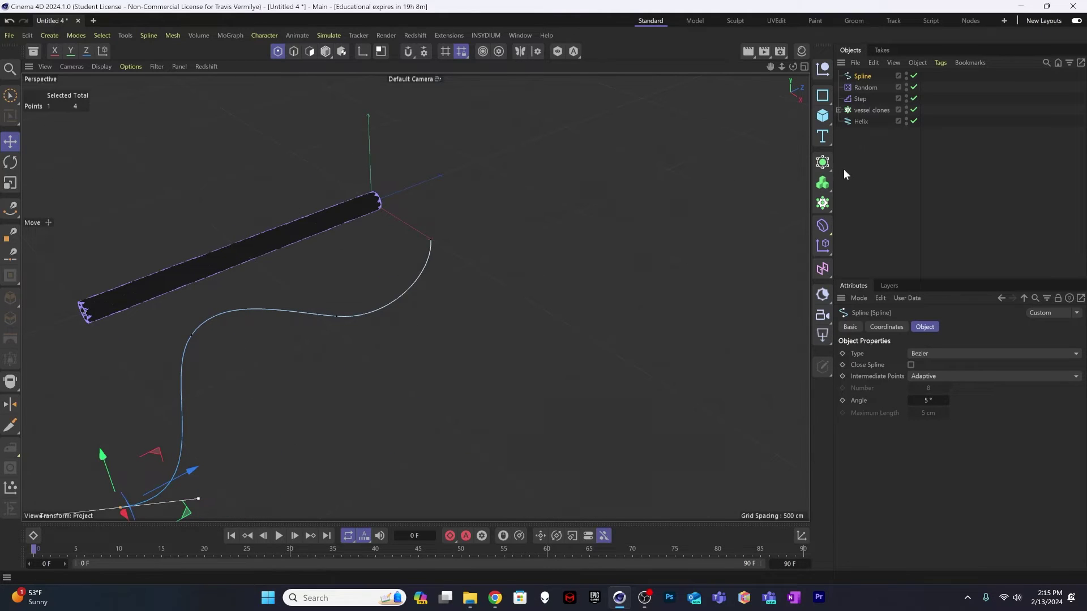
Group the vessel clones object under a null and rename the null as Vessel Group
{"action": "left_click", "coordinate": [877, 140]}
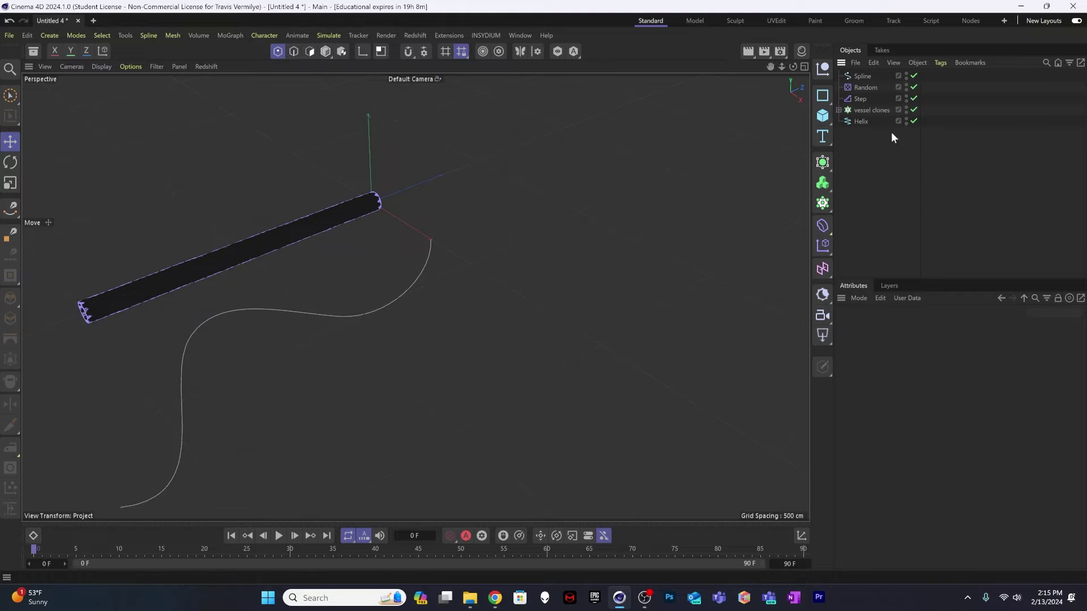
{"action": "left_click", "coordinate": [875, 110]}
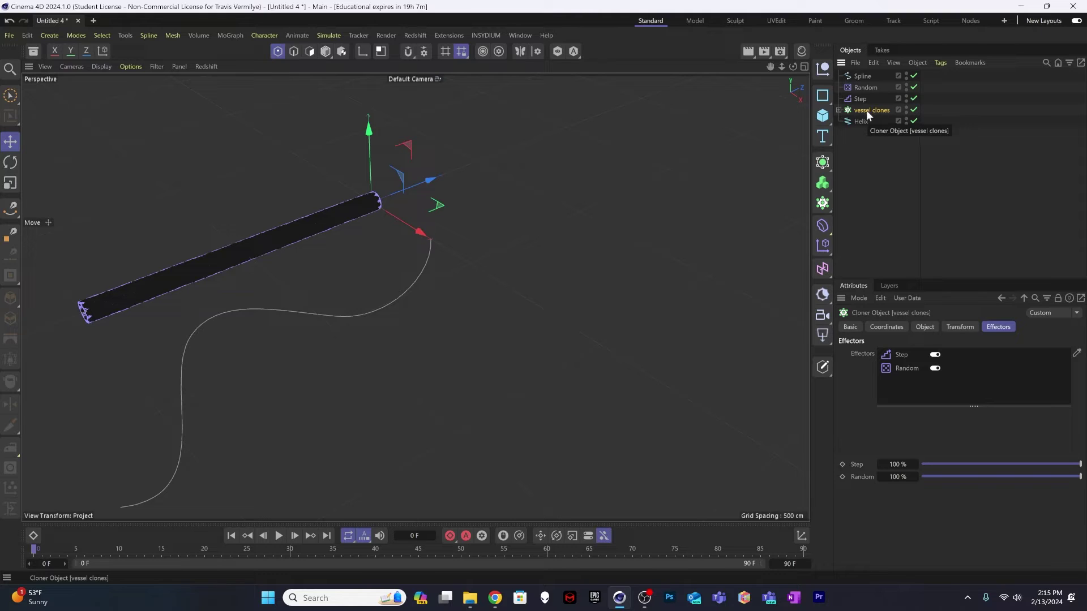
{"action": "key", "text": "ctrl+z"}
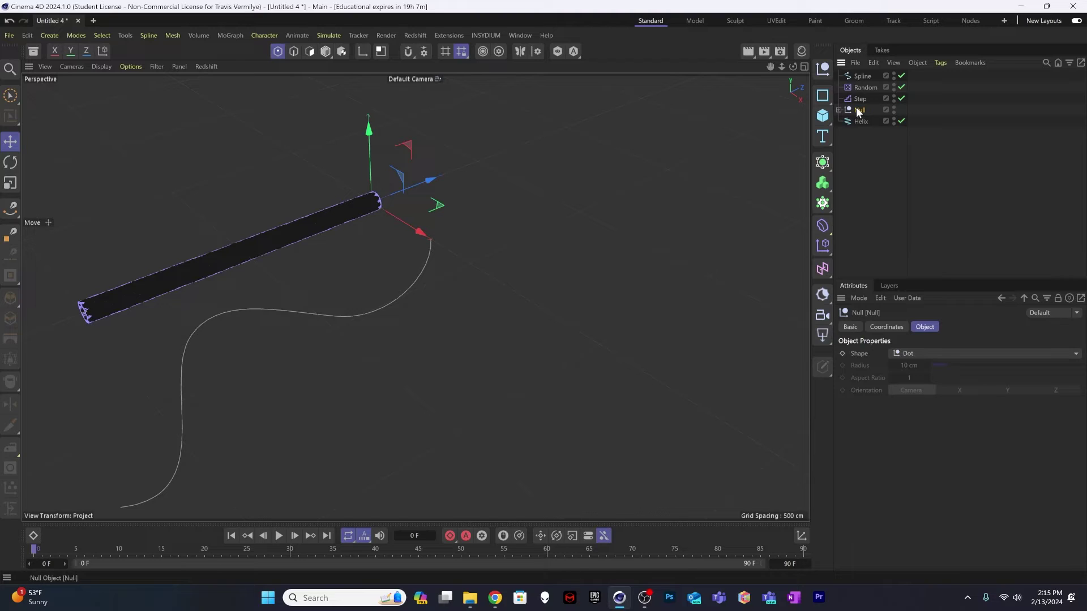
{"action": "double_click", "coordinate": [859, 111]}
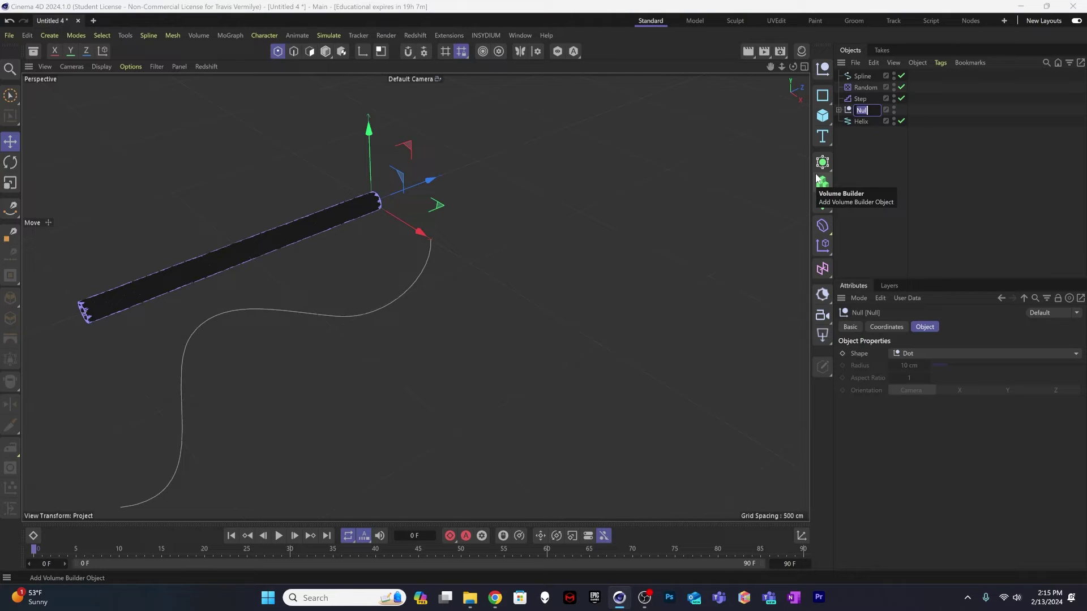
{"action": "type", "text": "Vesse"}
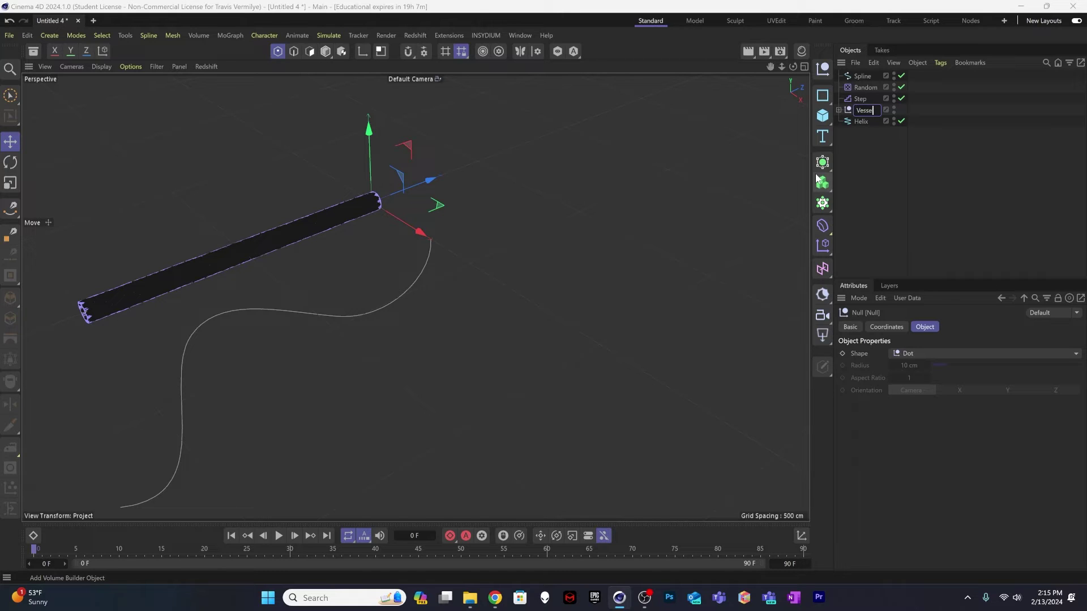
{"action": "type", "text": "l Group"}
{"action": "key", "text": "Return"}
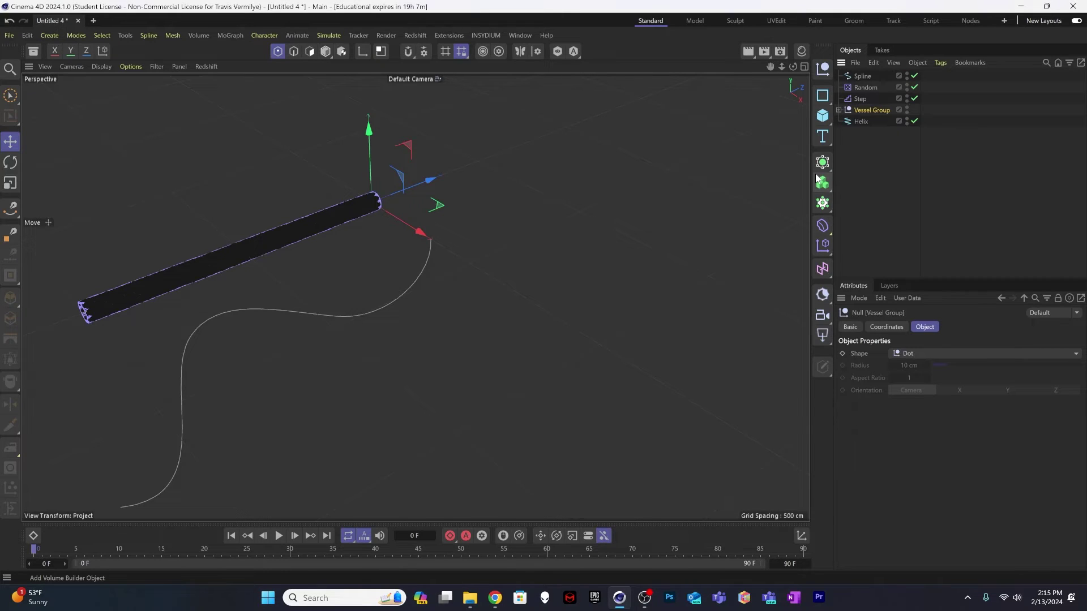
Add a Spline Wrap deformer inside Vessel Group above vessel clones, and assign the wavy spline as its spline
{"action": "left_click", "coordinate": [839, 110]}
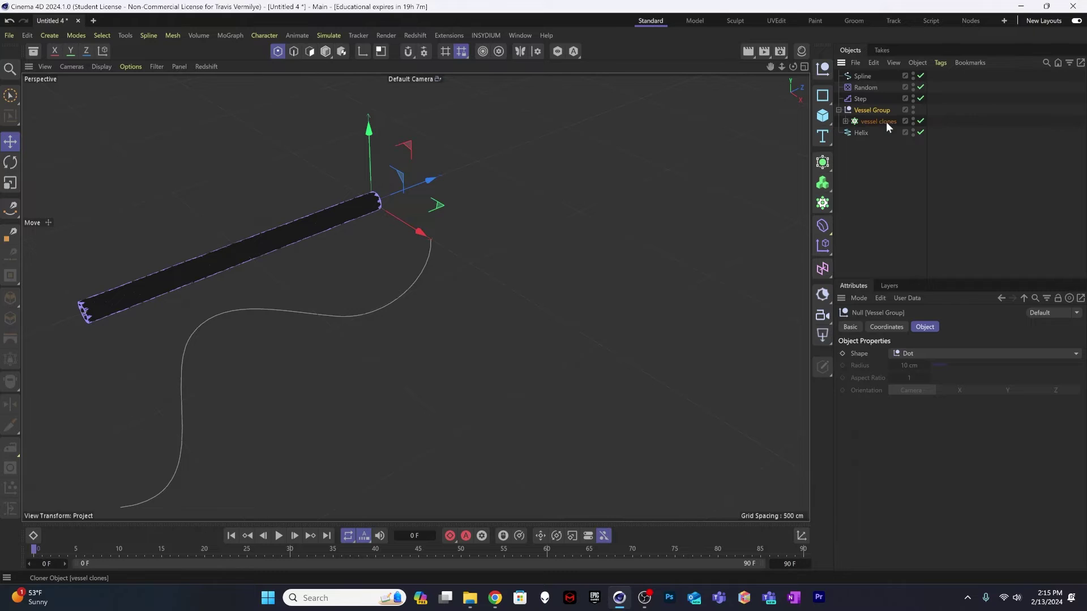
{"action": "left_click", "coordinate": [846, 122]}
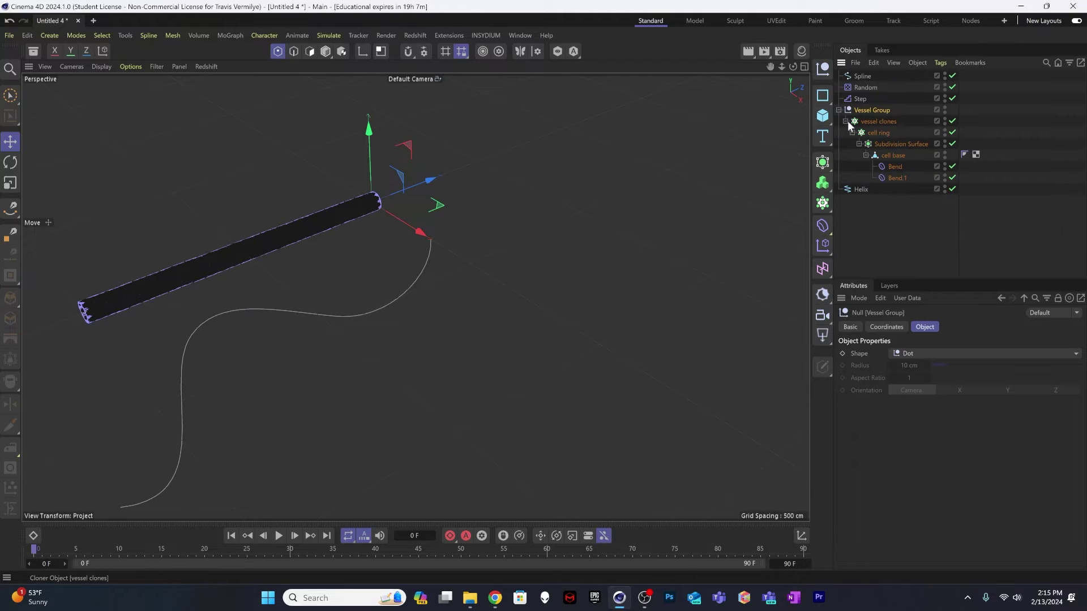
{"action": "left_click", "coordinate": [846, 122]}
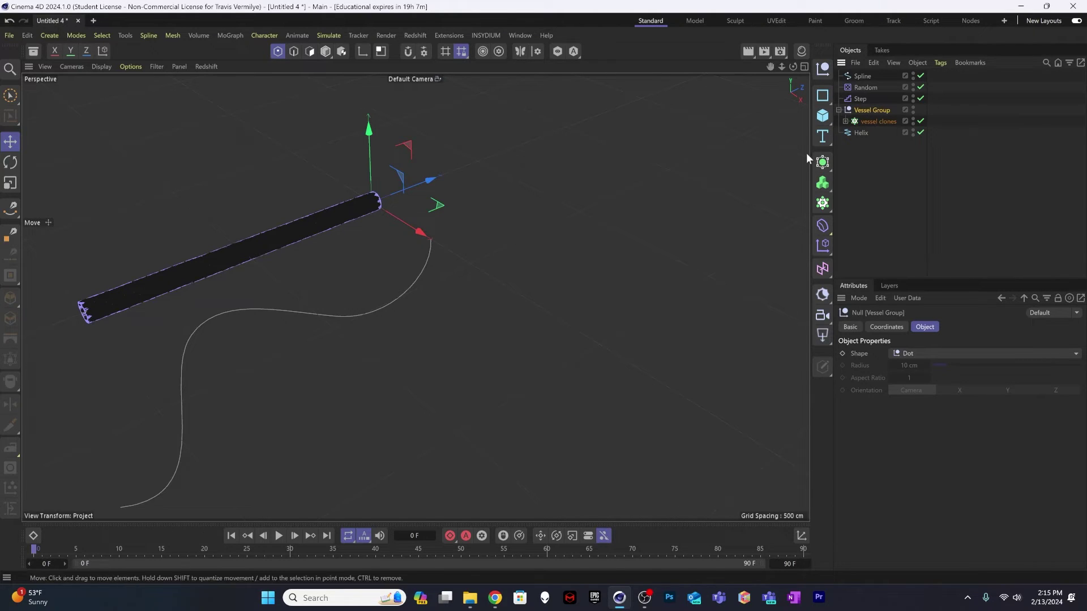
{"action": "left_click", "coordinate": [827, 226]}
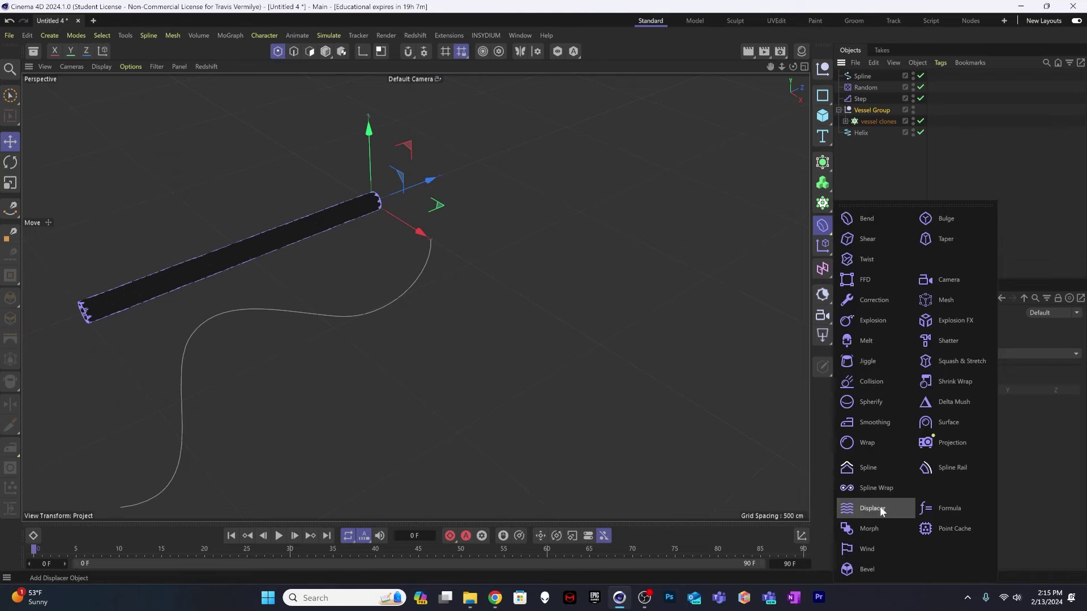
{"action": "left_click", "coordinate": [872, 488]}
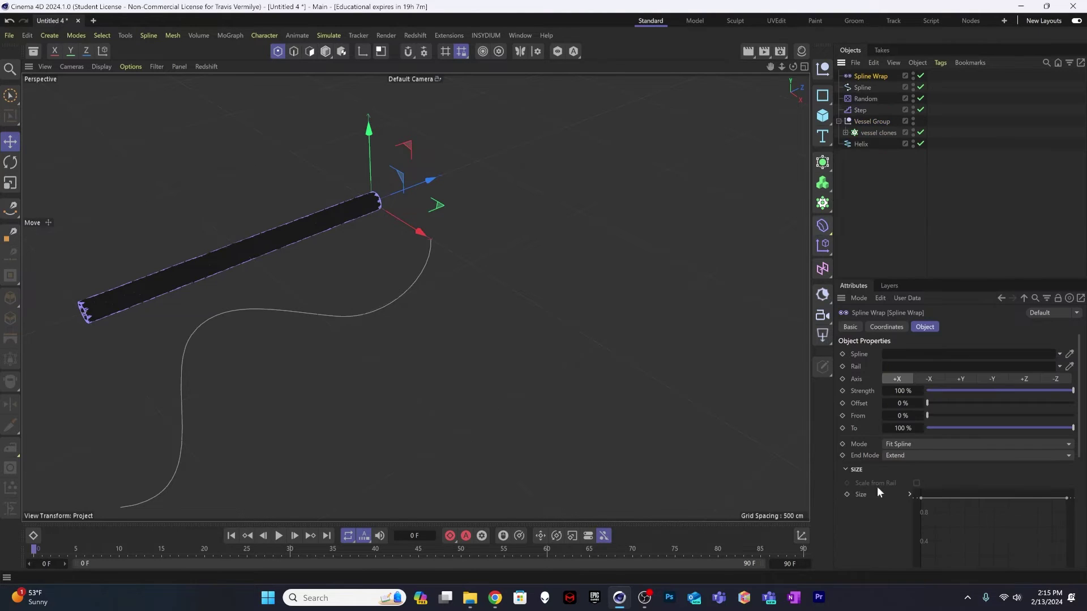
{"action": "left_click_drag", "start_coordinate": [865, 128], "coordinate": [864, 126]}
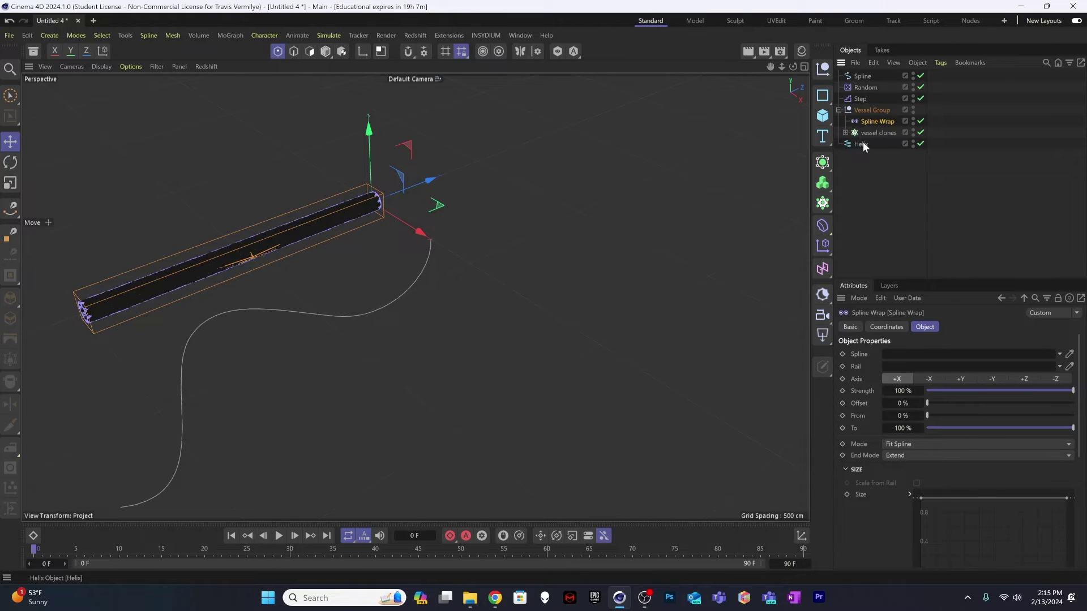
{"action": "left_click_drag", "start_coordinate": [861, 76], "coordinate": [913, 355]}
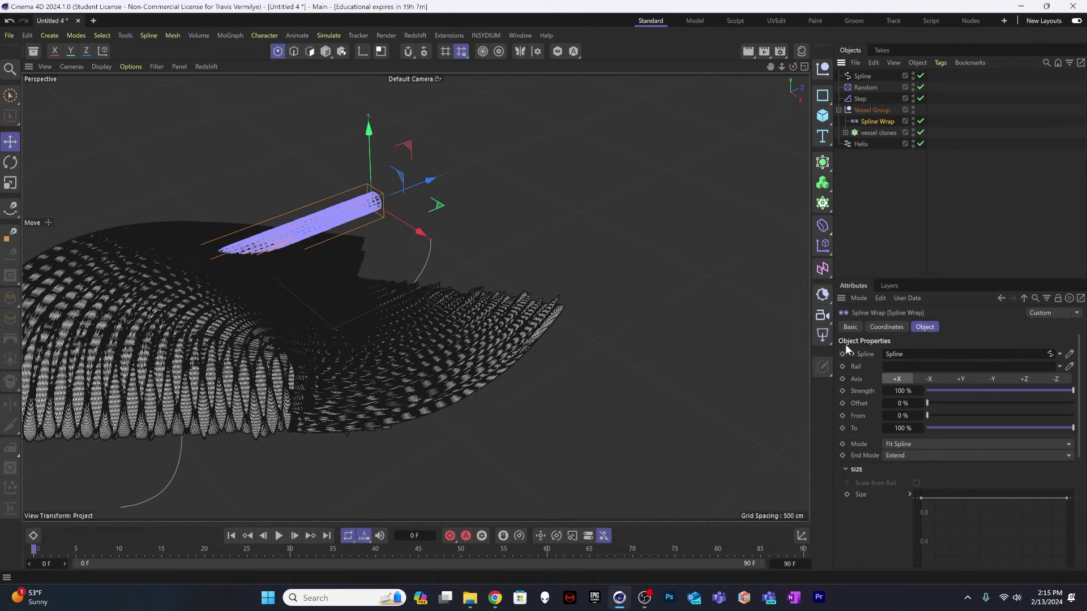
Rename the path spline as Vessel Spline
{"action": "double_click", "coordinate": [864, 76]}
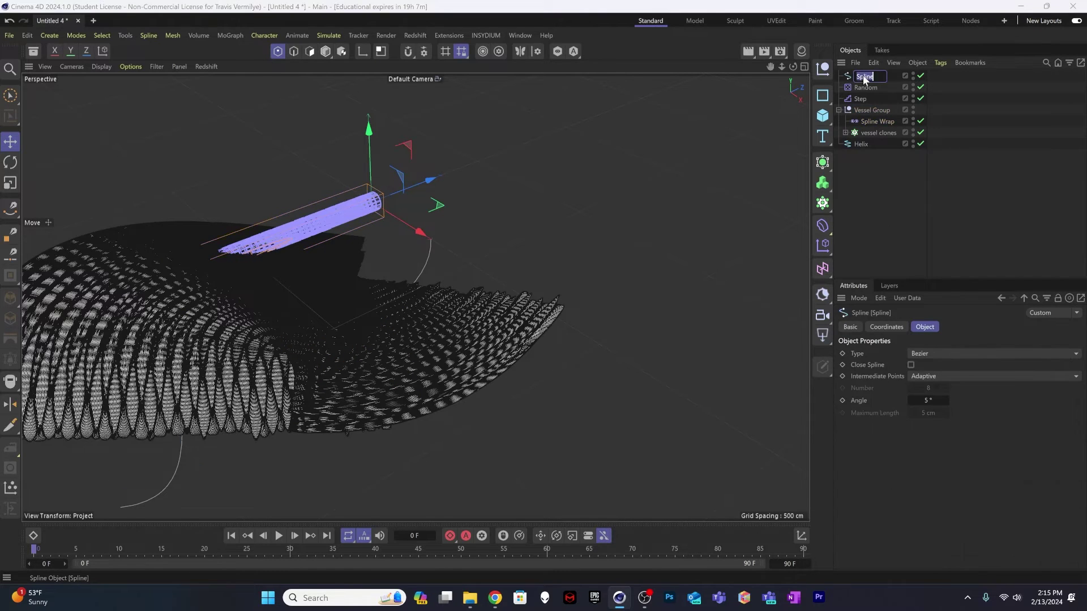
{"action": "type", "text": "Spline"}
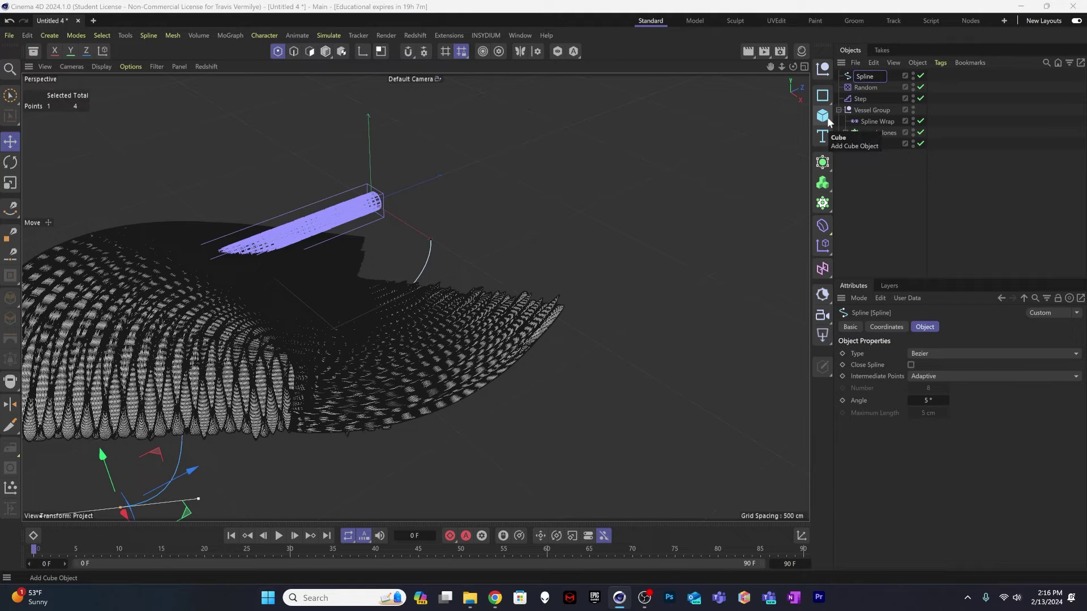
{"action": "key", "text": "Home"}
{"action": "type", "text": "Vessel Spline"}
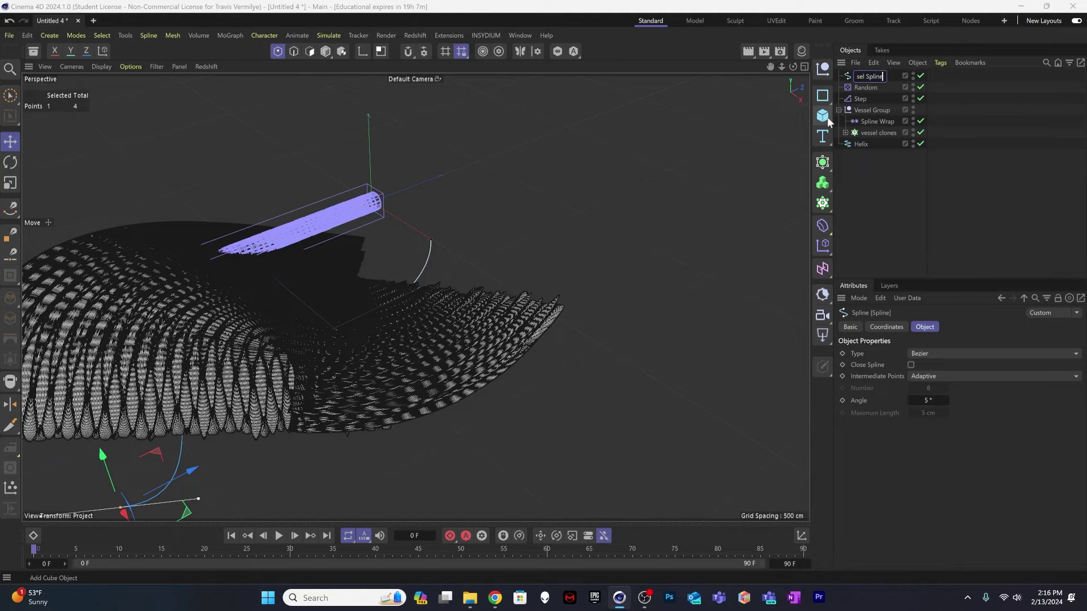
{"action": "key", "text": "Return"}
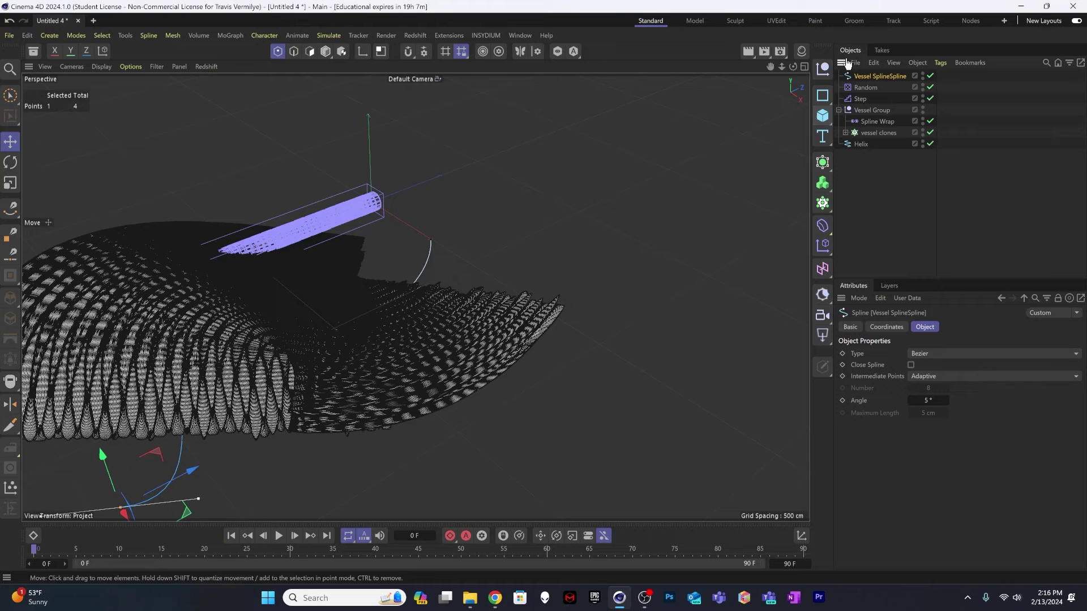
{"action": "double_click", "coordinate": [902, 77]}
{"action": "key", "text": "End"}
{"action": "key", "text": "BackSpace"}
{"action": "key", "text": "BackSpace"}
{"action": "key", "text": "BackSpace"}
{"action": "key", "text": "BackSpace"}
{"action": "key", "text": "BackSpace"}
{"action": "key", "text": "BackSpace"}
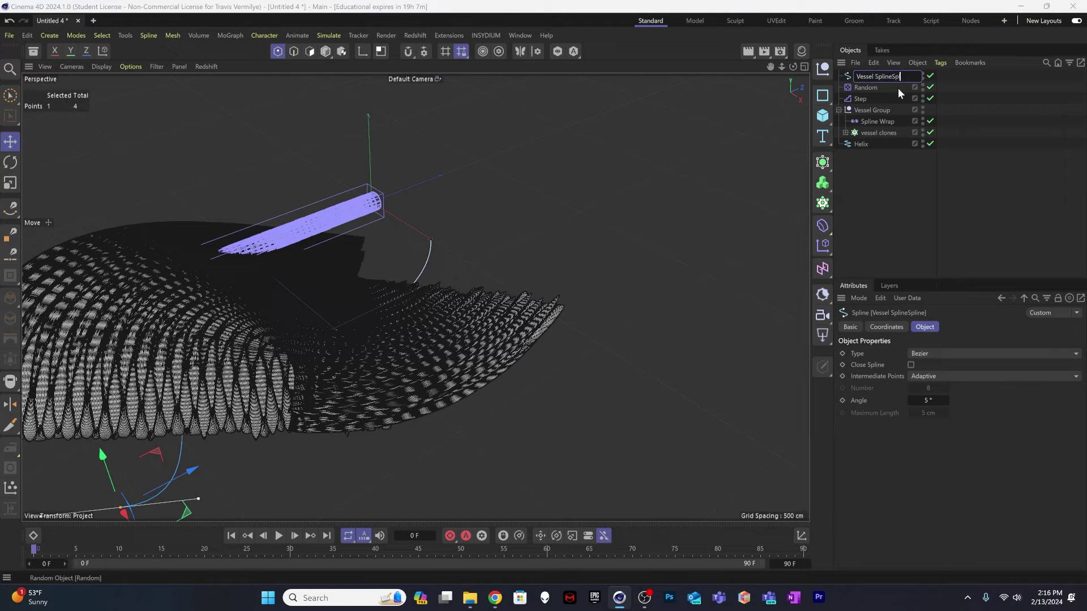
{"action": "left_click", "coordinate": [877, 173]}
{"action": "left_click", "coordinate": [863, 76]}
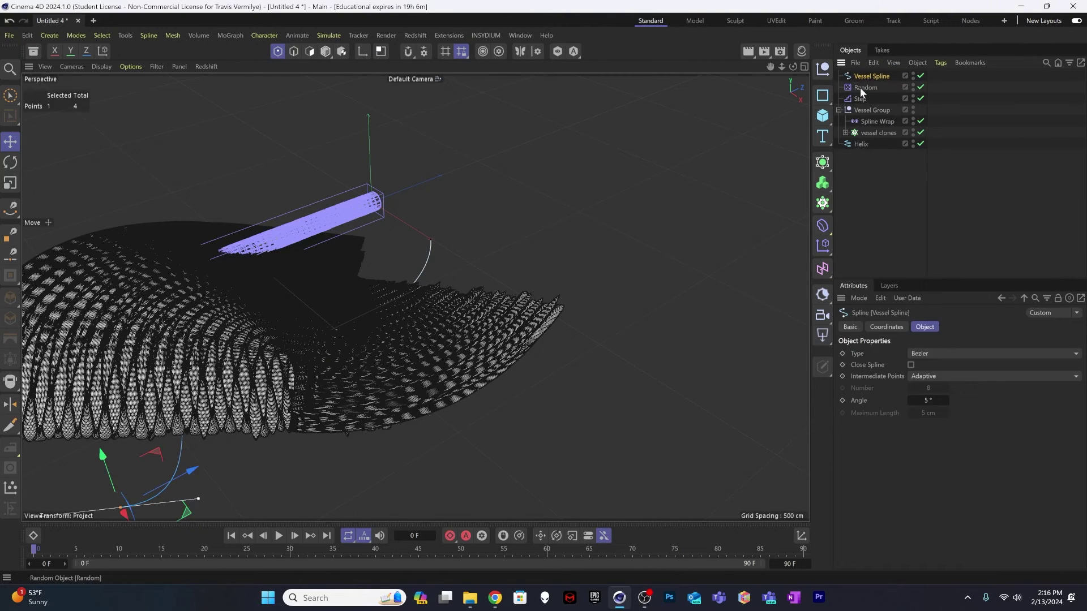
Set the Spline Wrap's axis to +Z, trying -Z for comparison
{"action": "left_click", "coordinate": [878, 121]}
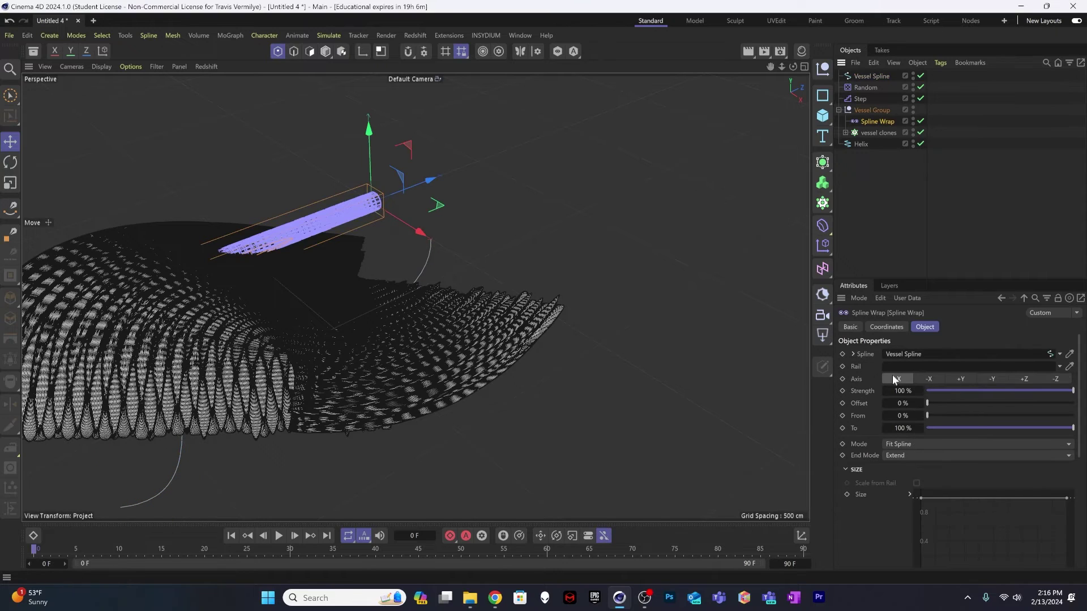
{"action": "left_click", "coordinate": [1026, 379]}
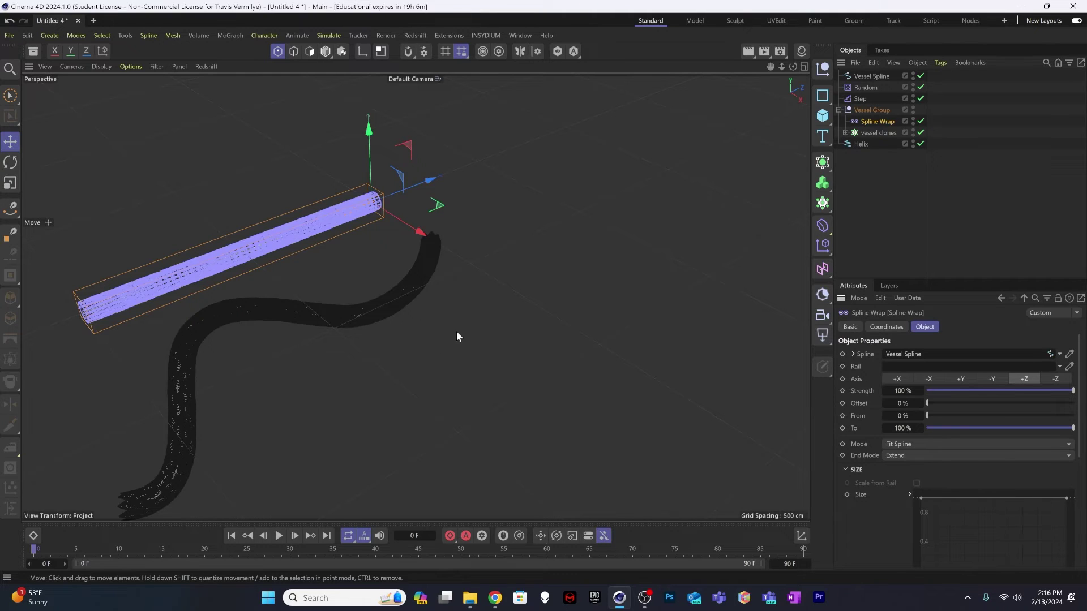
{"action": "left_click", "coordinate": [1056, 380]}
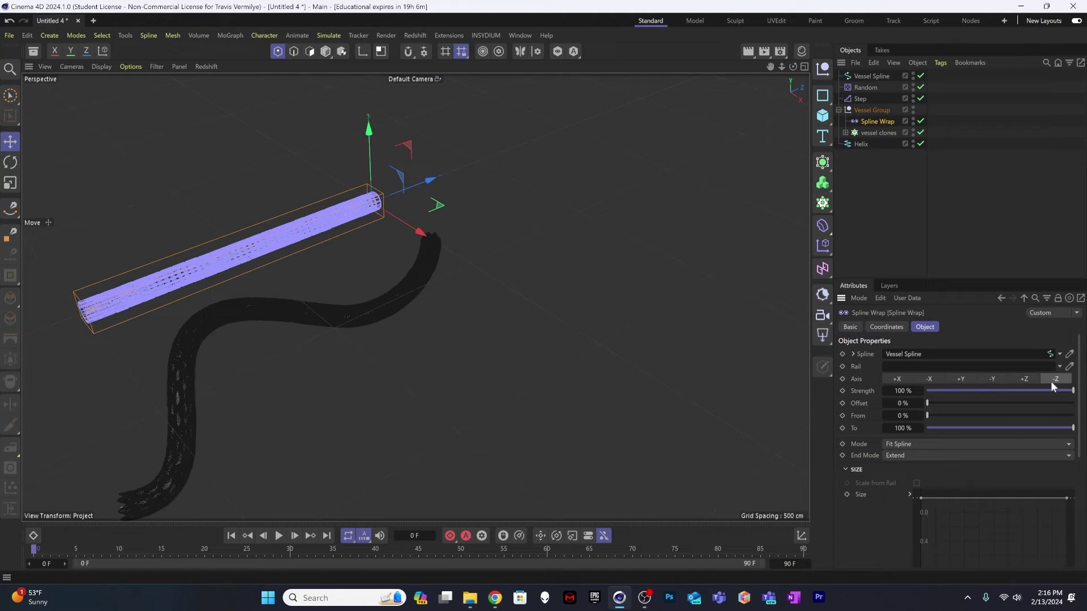
{"action": "left_click", "coordinate": [1025, 381]}
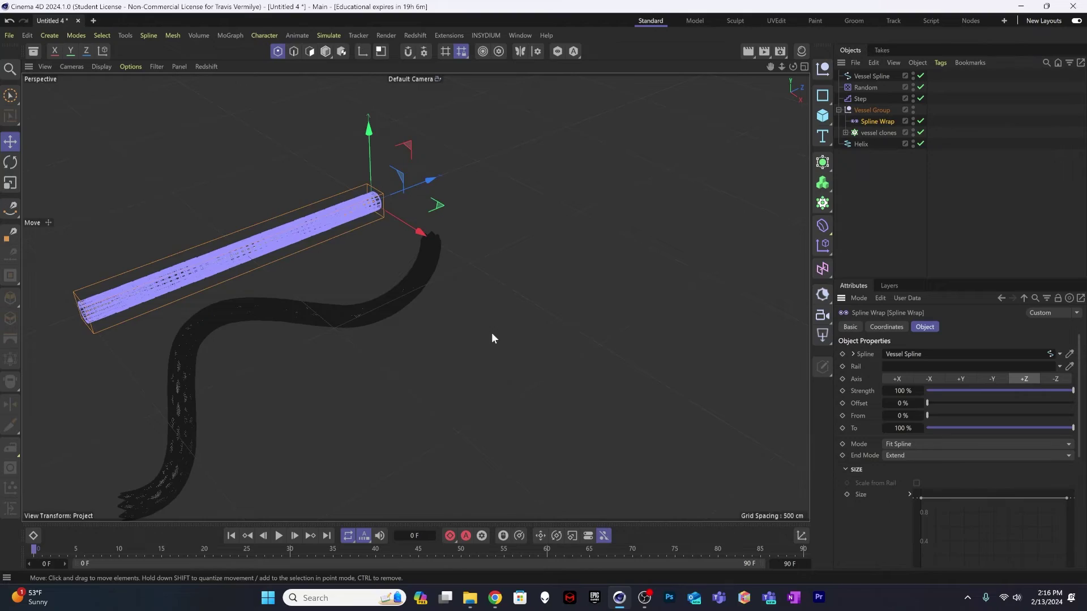
Examine the wrapped vessel's cells and bends up close and from several angles along the curved path
{"action": "scroll", "coordinate": [425, 273], "scroll_direction": "up", "scroll_amount": 8}
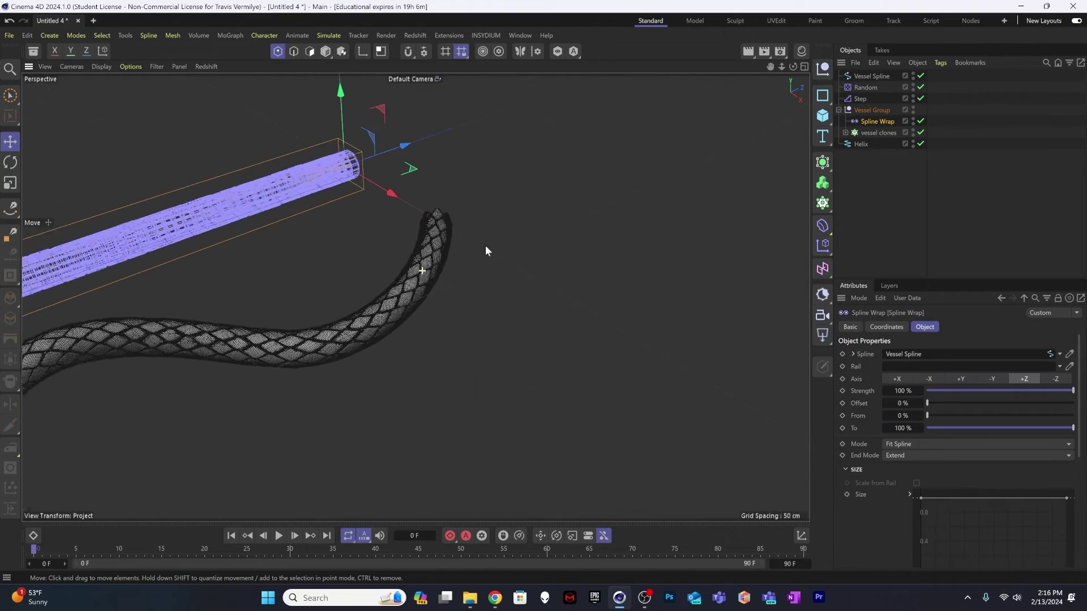
{"action": "left_click_drag", "start_coordinate": [449, 266], "coordinate": [514, 279], "text": "alt"}
{"action": "mouse_move", "coordinate": [549, 278]}
{"action": "right_mouse_down", "text": "alt"}
{"action": "mouse_move", "coordinate": [449, 286]}
{"action": "mouse_move", "coordinate": [561, 266]}
{"action": "right_mouse_up", "text": "alt"}
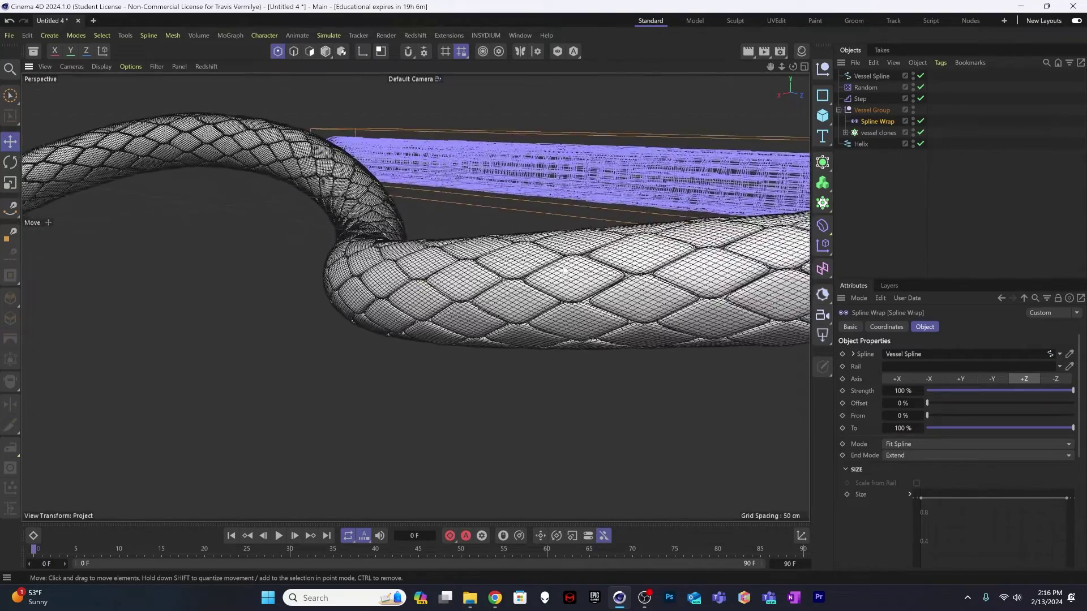
{"action": "left_click_drag", "start_coordinate": [508, 290], "coordinate": [358, 286], "text": "alt"}
{"action": "middle_click_drag", "start_coordinate": [589, 298], "coordinate": [385, 277], "text": "alt"}
{"action": "right_click_drag", "start_coordinate": [464, 288], "coordinate": [390, 292], "text": "alt"}
{"action": "left_click_drag", "start_coordinate": [516, 306], "coordinate": [472, 298], "text": "alt"}
{"action": "middle_click_drag", "start_coordinate": [558, 303], "coordinate": [405, 296], "text": "alt"}
{"action": "left_click_drag", "start_coordinate": [442, 290], "coordinate": [434, 424], "text": "alt"}
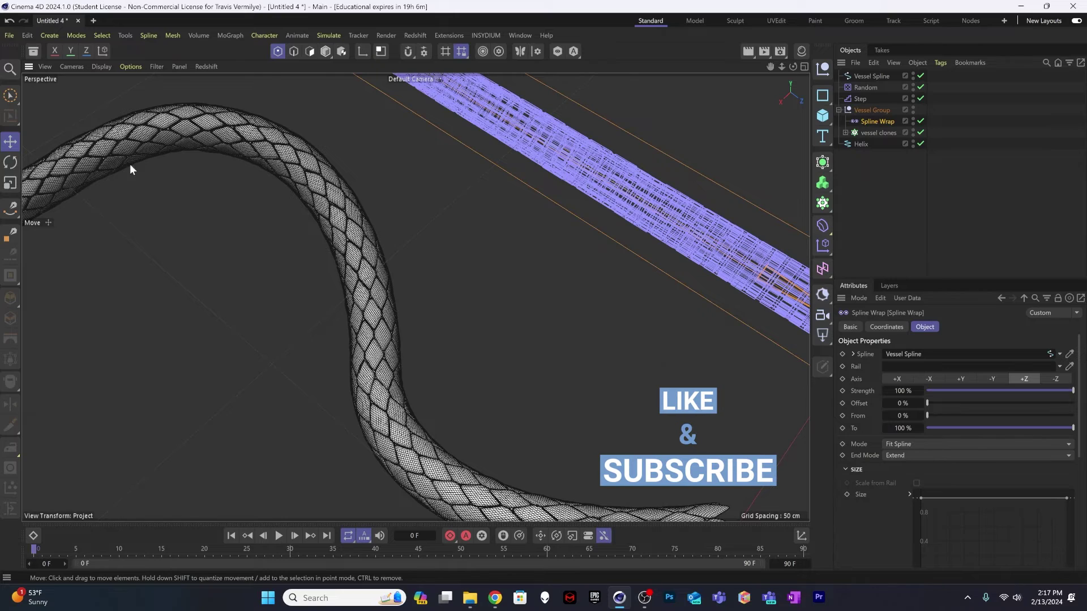
{"action": "left_click_drag", "start_coordinate": [382, 363], "coordinate": [335, 247], "text": "alt"}
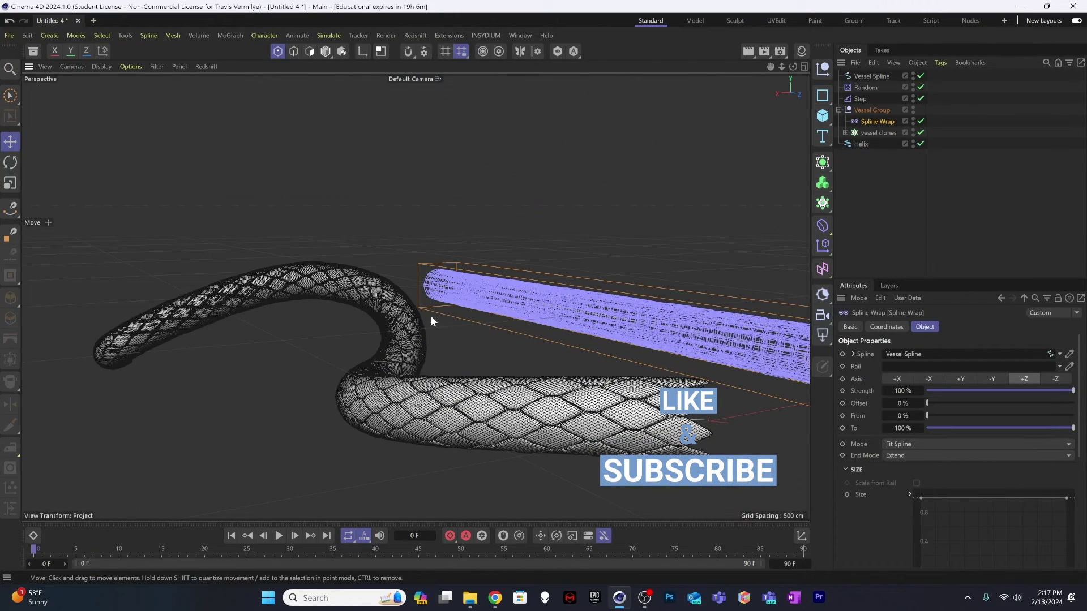
Set the Spline Wrap's mode to Keep Length so the vessel is not stretched to fit the spline
{"action": "left_click", "coordinate": [914, 443]}
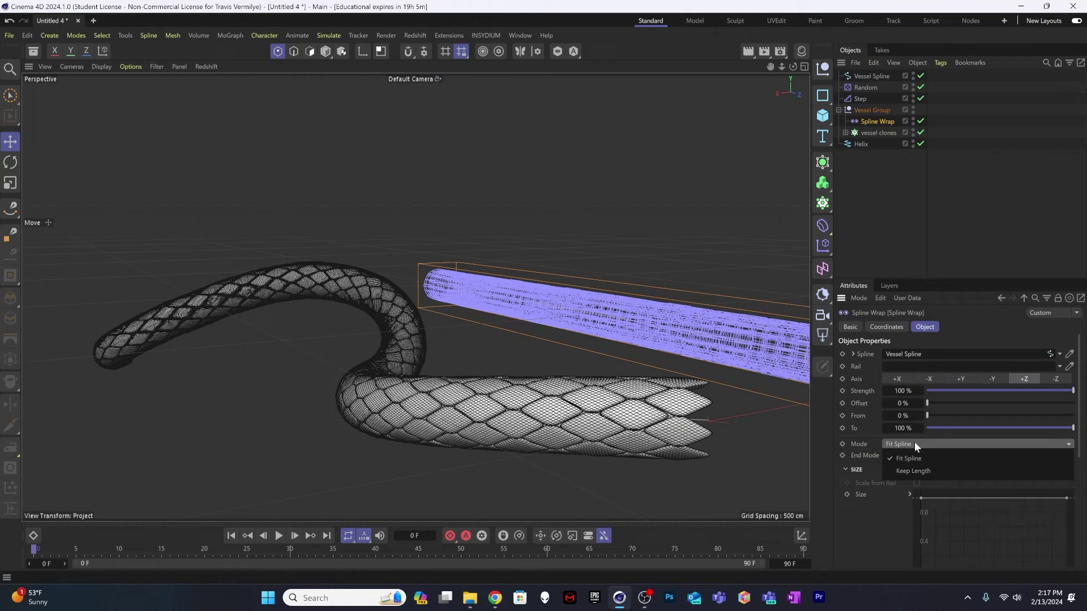
{"action": "left_click", "coordinate": [920, 474]}
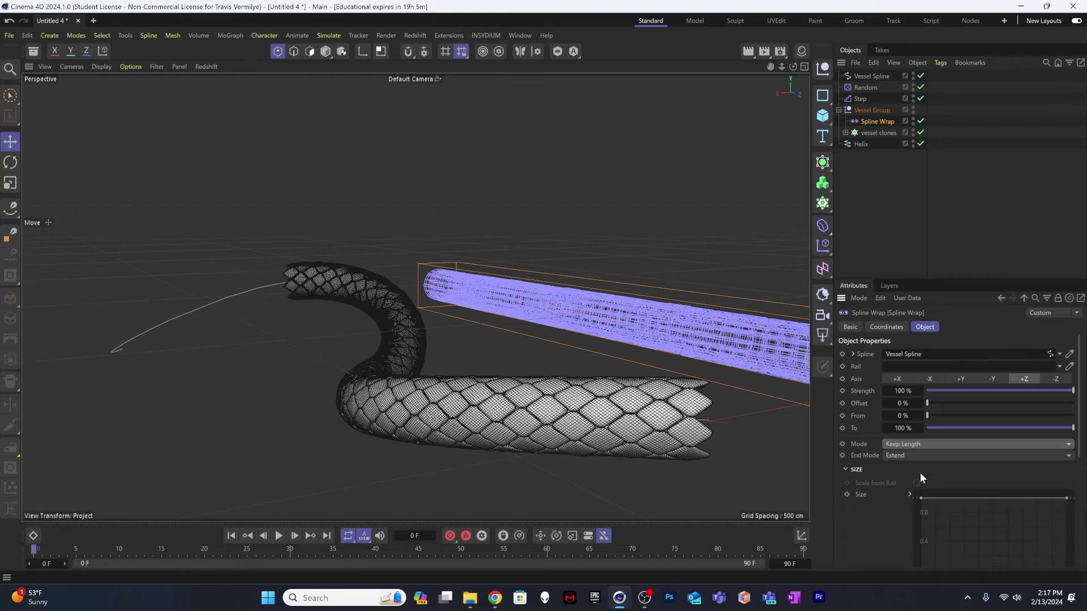
{"action": "left_click_drag", "start_coordinate": [569, 419], "coordinate": [514, 258], "text": "alt"}
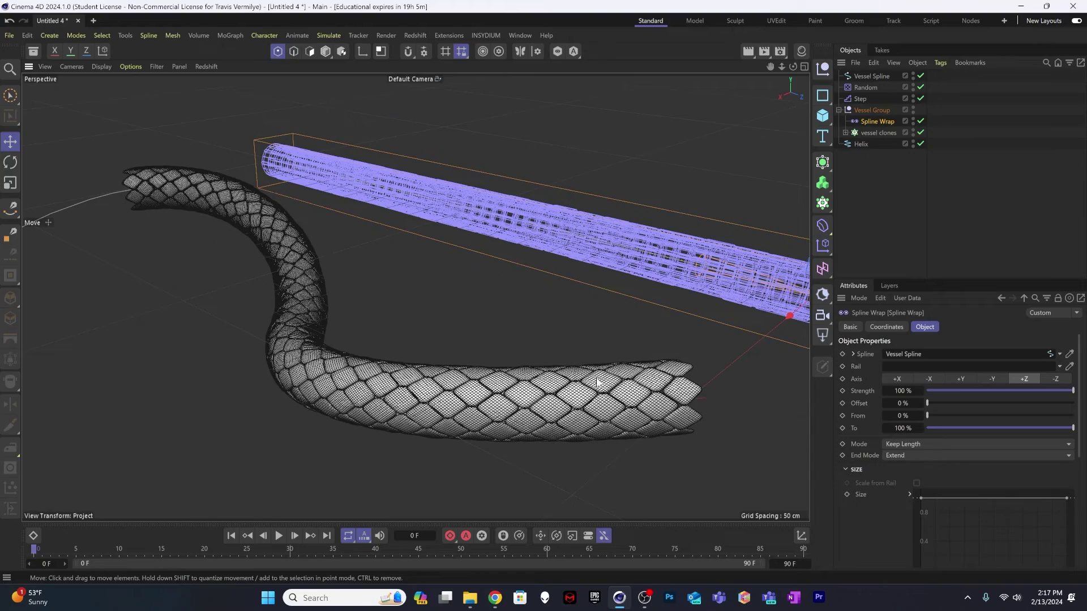
{"action": "left_click_drag", "start_coordinate": [450, 387], "coordinate": [428, 379], "text": "alt"}
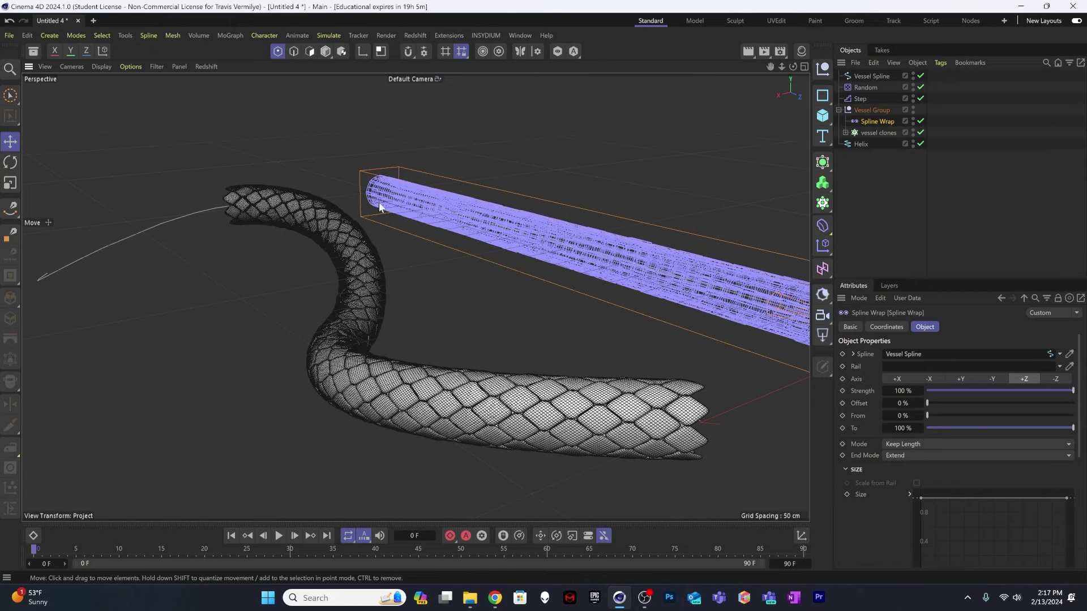
Try lengthening the vessel by raising the Helix height to about 1320 cm, and undo the change
{"action": "left_click", "coordinate": [865, 145]}
{"action": "left_click_drag", "start_coordinate": [926, 417], "coordinate": [1002, 417]}
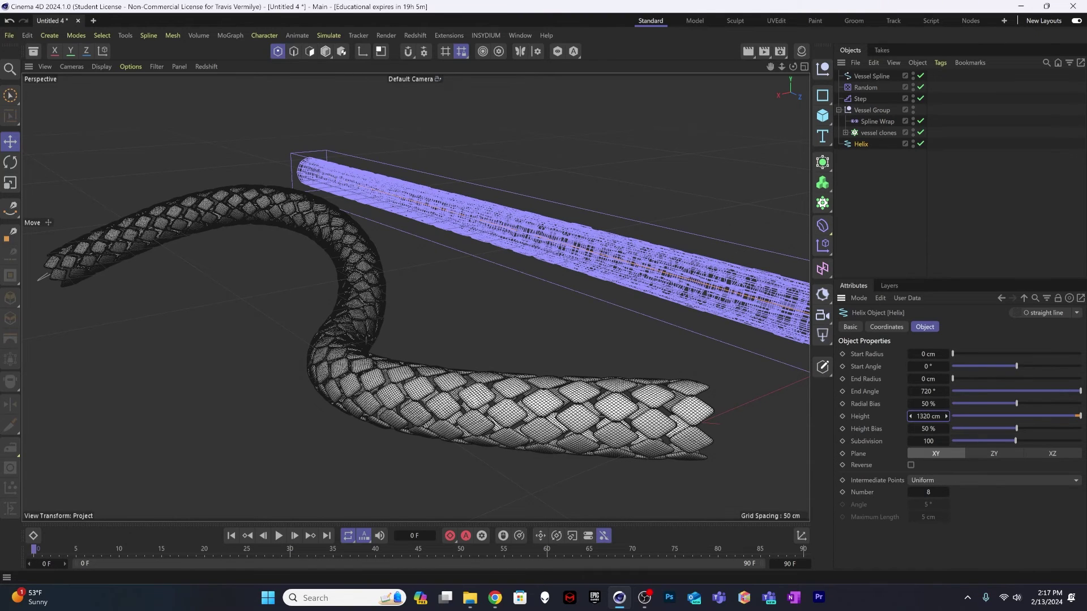
{"action": "key", "text": "ctrl+z"}
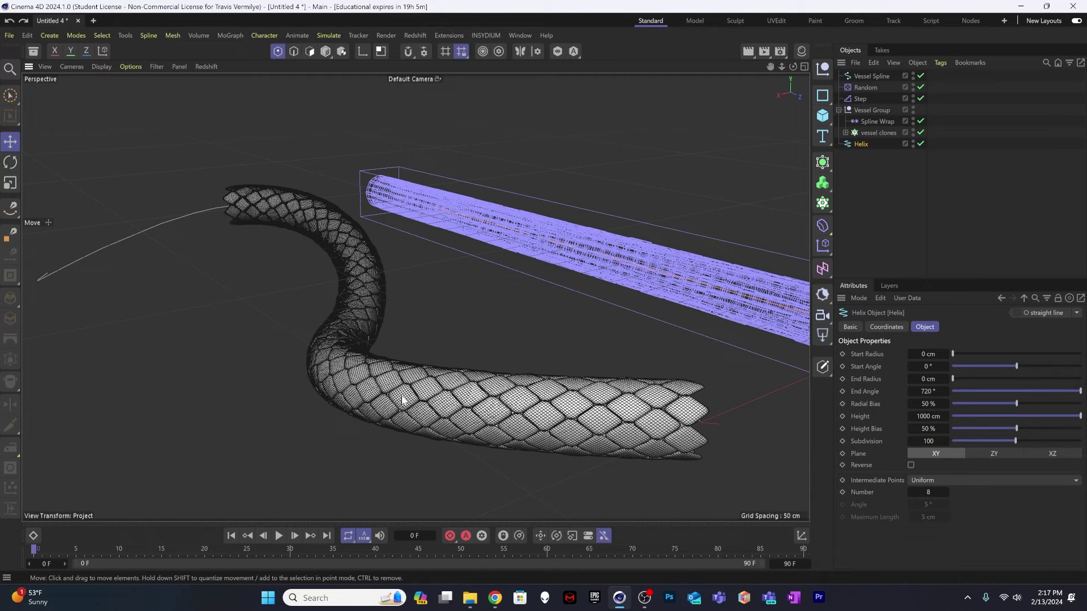
{"action": "left_click", "coordinate": [861, 153]}
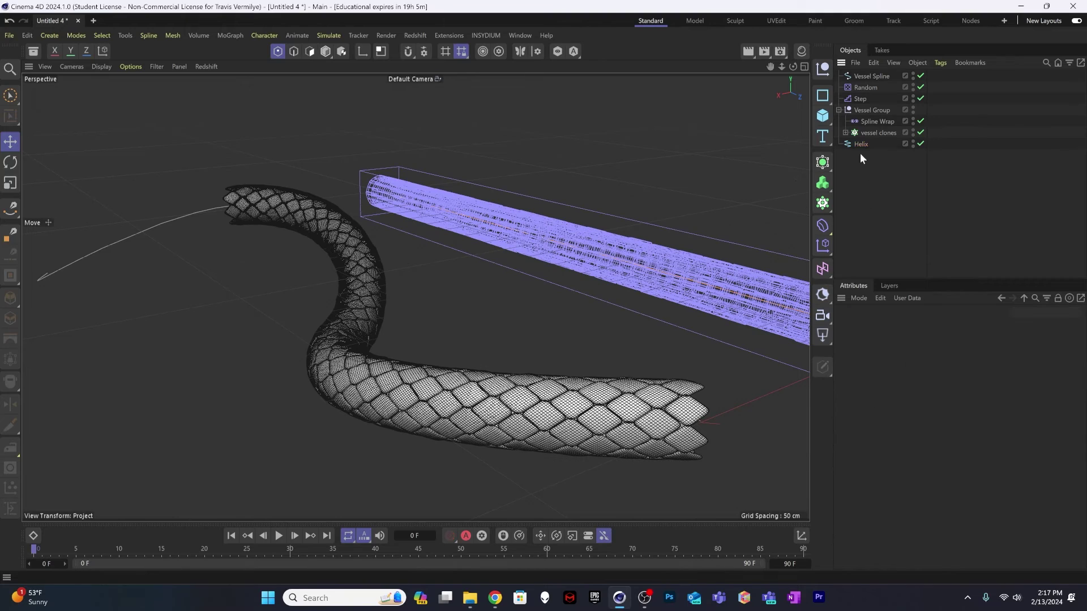
Switch from object-and-point editing of Vessel Spline to polygon mode, keeping Vessel Spline selected
{"action": "left_click", "coordinate": [863, 77]}
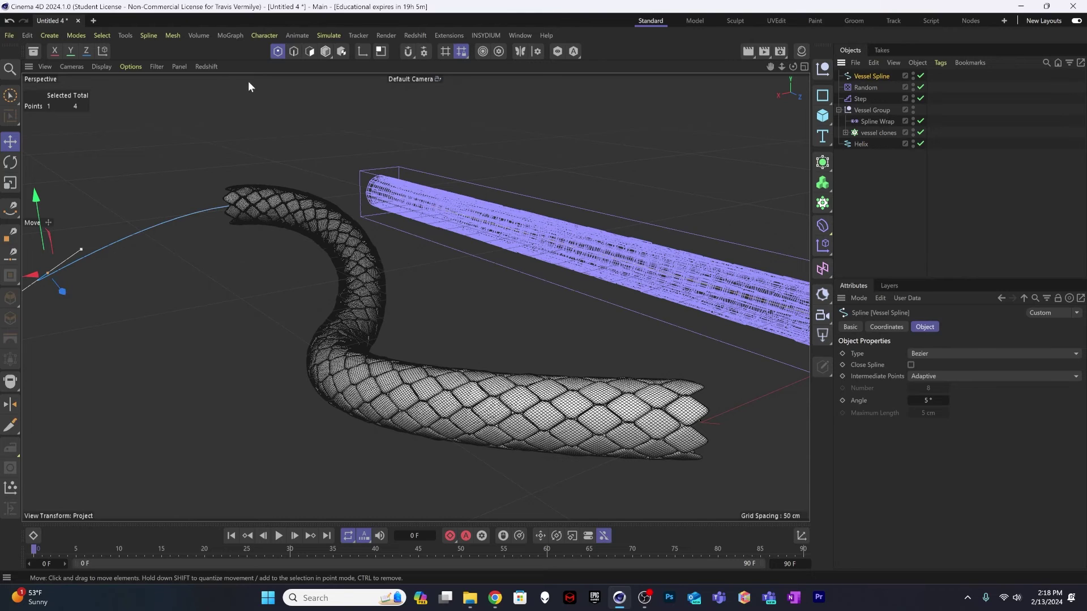
{"action": "left_click", "coordinate": [325, 50]}
{"action": "left_click", "coordinate": [874, 155]}
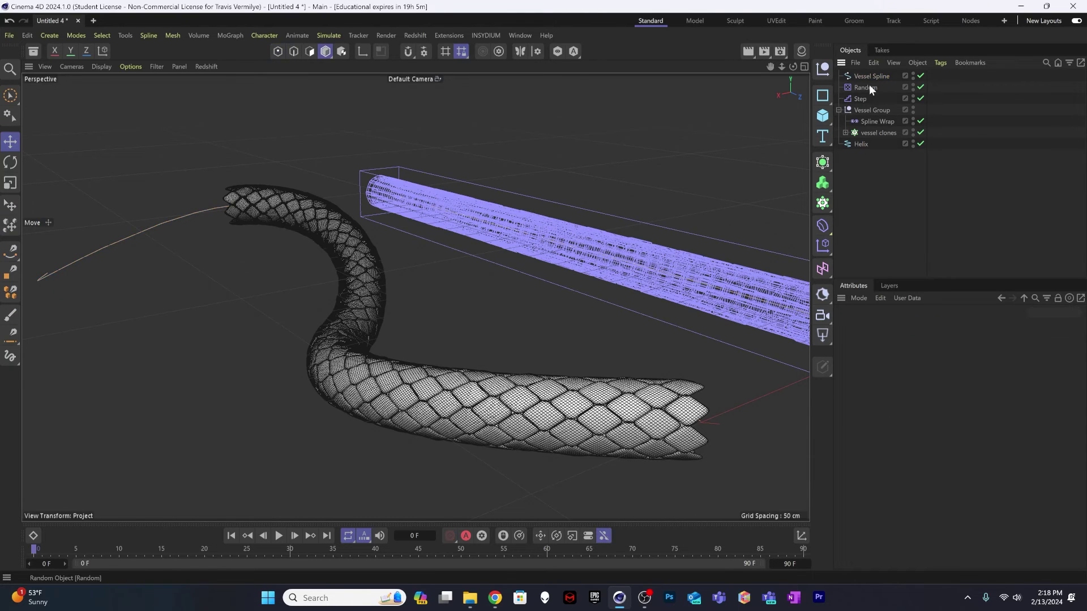
{"action": "left_click", "coordinate": [872, 76]}
Set Vessel Spline's intermediate points to Uniform with a number of 16
{"action": "left_click_drag", "start_coordinate": [352, 342], "coordinate": [430, 433], "text": "alt"}
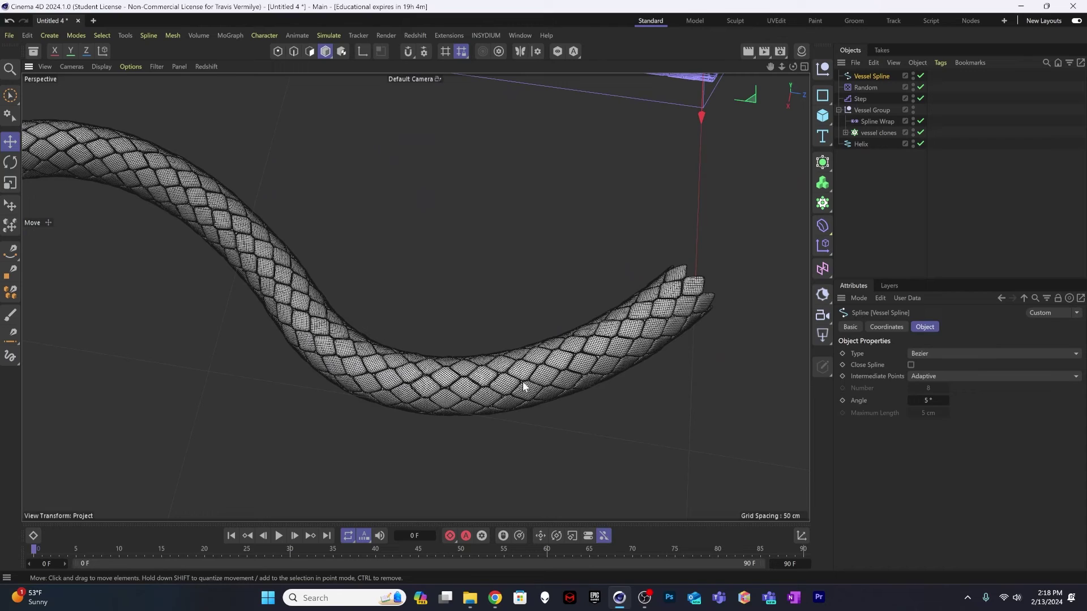
{"action": "left_click", "coordinate": [930, 377]}
{"action": "left_click", "coordinate": [939, 412]}
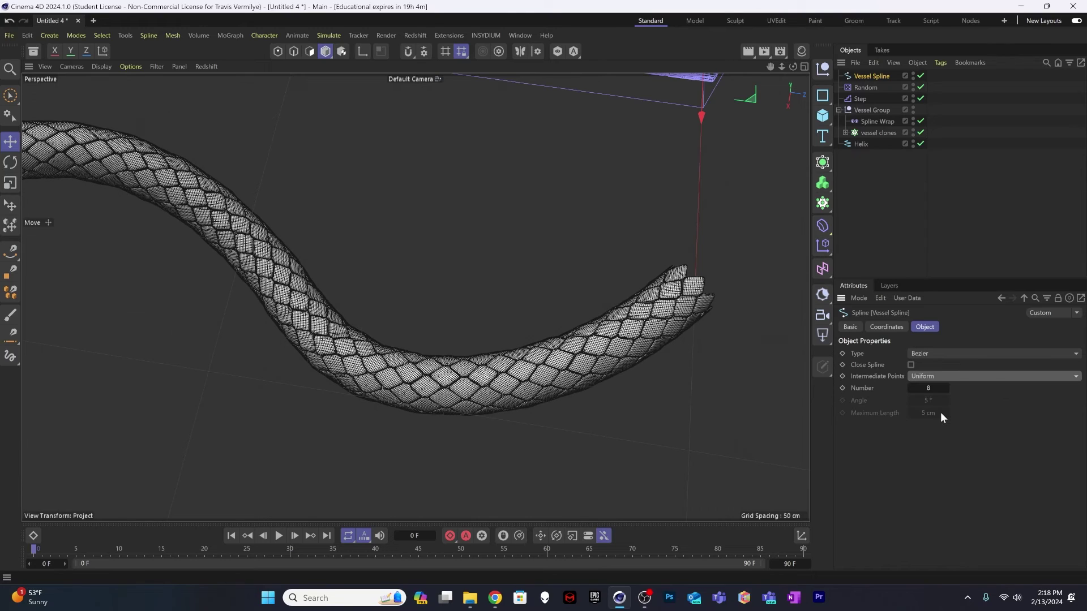
{"action": "left_click", "coordinate": [933, 387]}
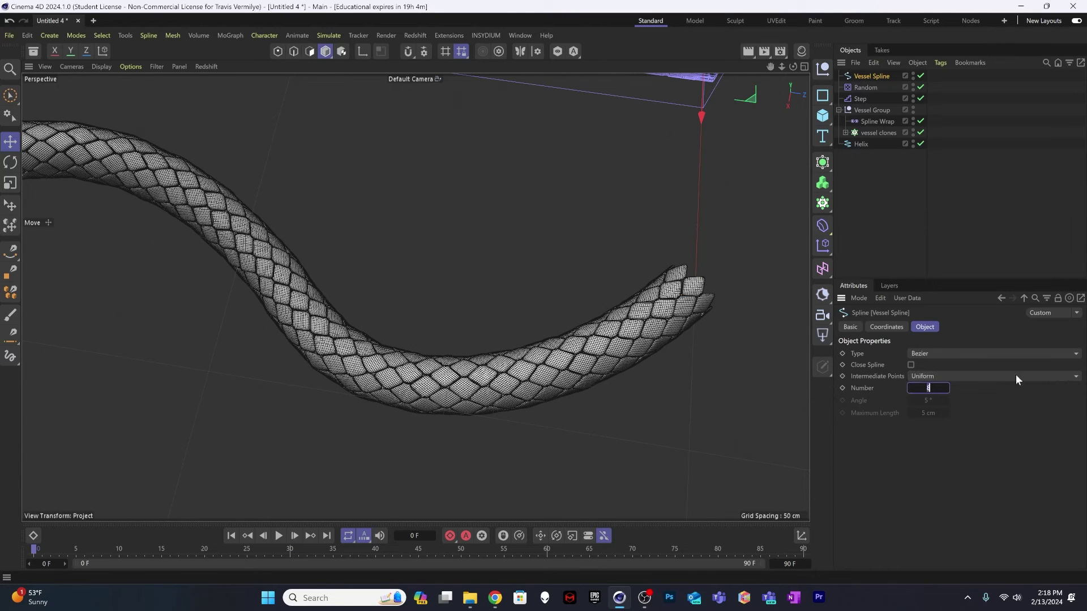
{"action": "type", "text": "16"}
{"action": "key", "text": "Return"}
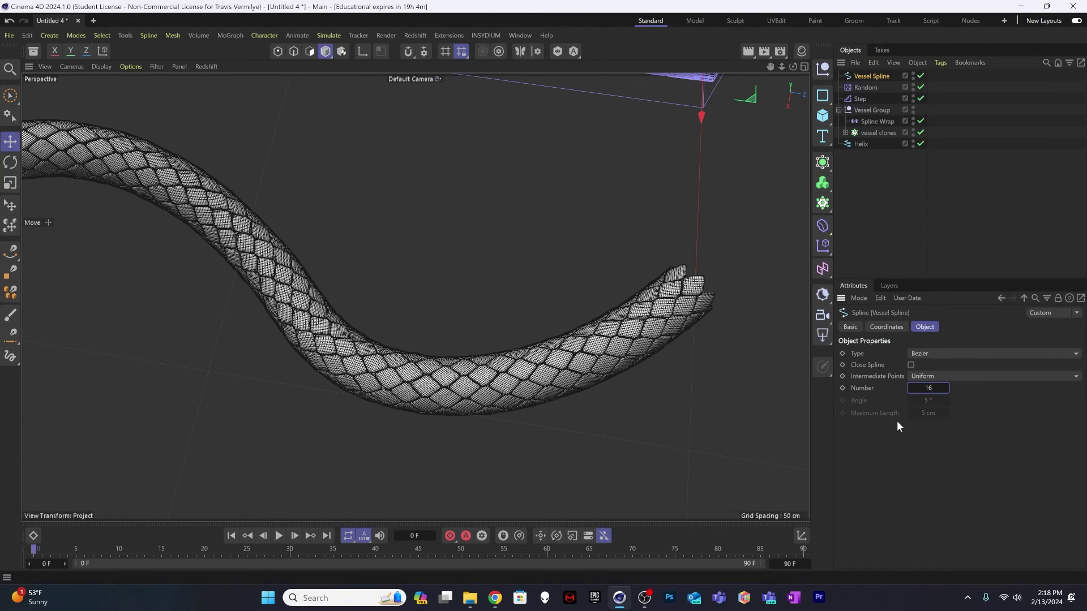
Change Vessel Spline's intermediate points type to Natural and inspect the vessel's cells and open end
{"action": "left_click_drag", "start_coordinate": [484, 375], "coordinate": [460, 332], "text": "alt"}
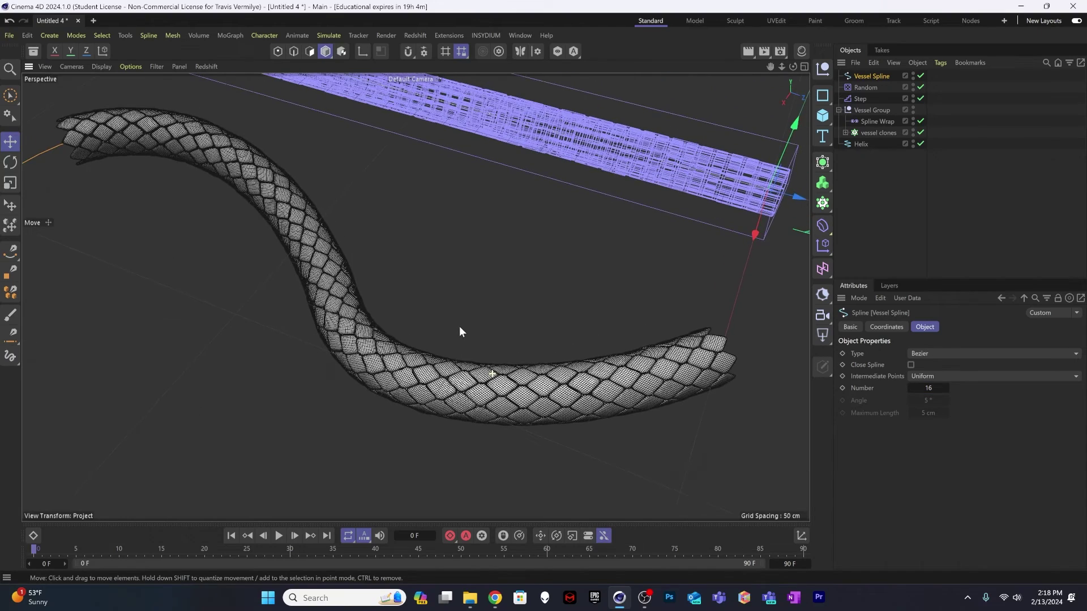
{"action": "left_click", "coordinate": [943, 377]}
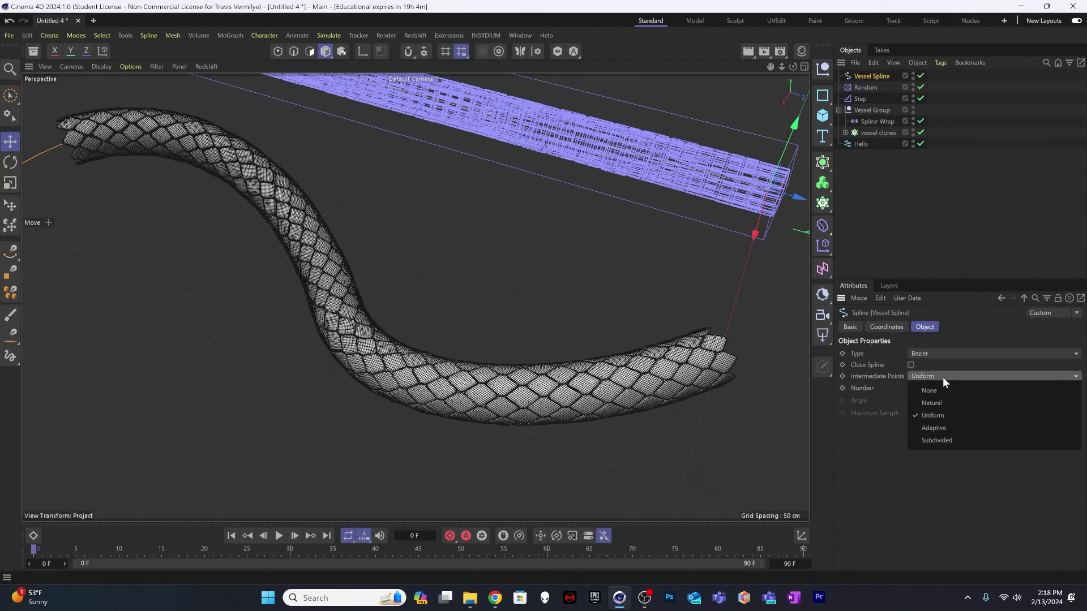
{"action": "left_click", "coordinate": [946, 405]}
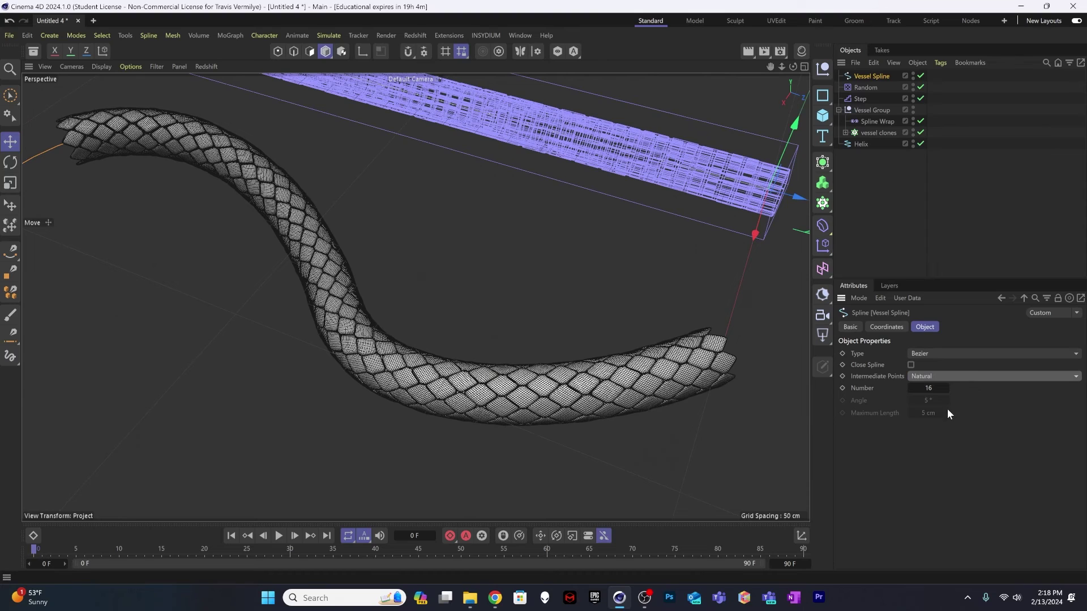
{"action": "left_click", "coordinate": [957, 377]}
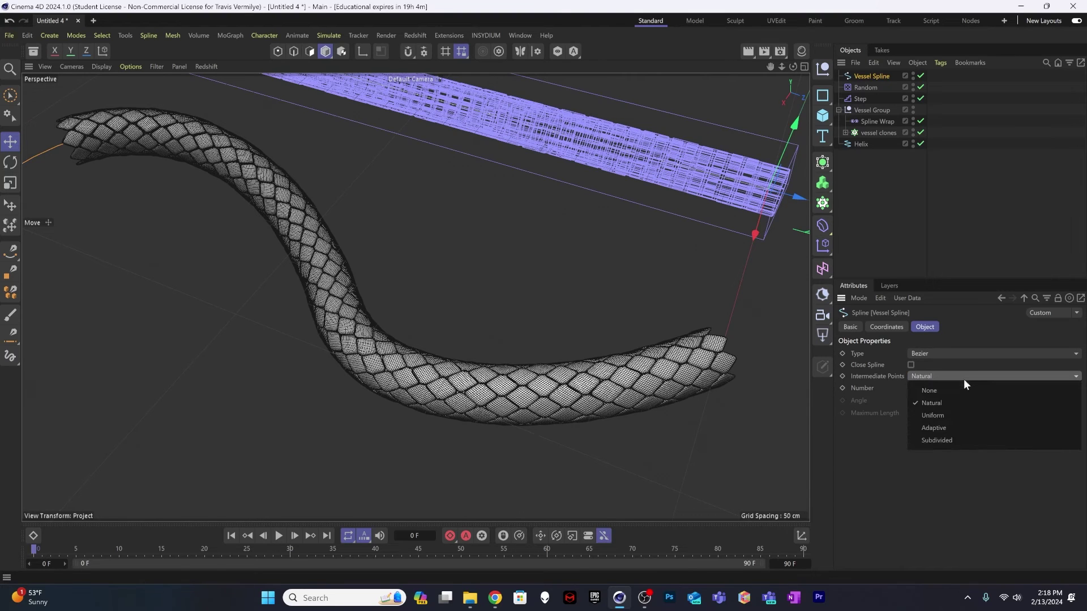
{"action": "left_click", "coordinate": [955, 402]}
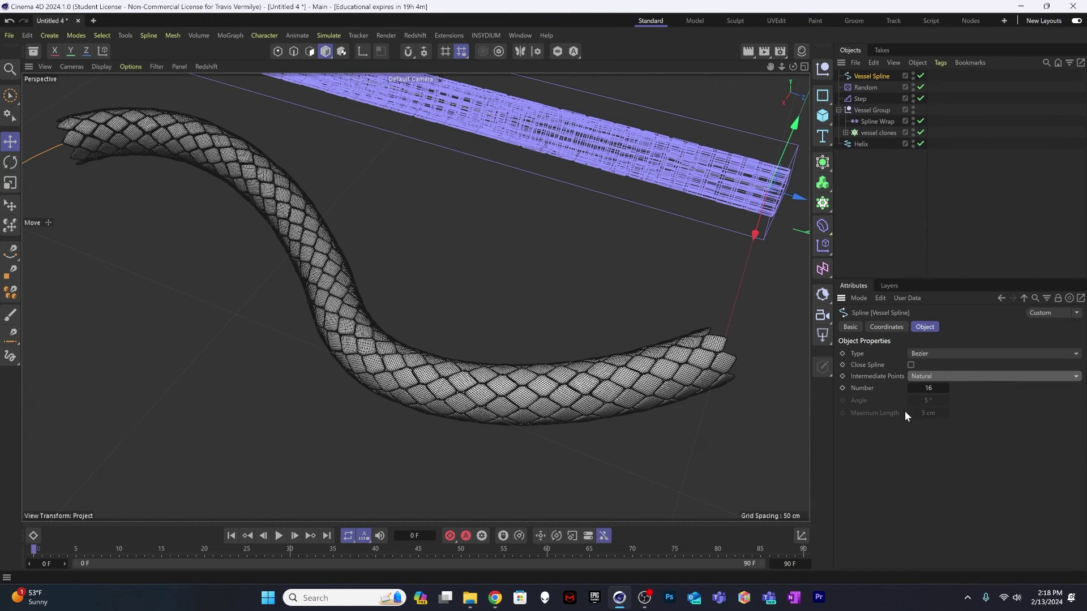
{"action": "left_click_drag", "start_coordinate": [568, 392], "coordinate": [315, 390], "text": "alt"}
{"action": "scroll", "coordinate": [279, 354], "scroll_direction": "up", "scroll_amount": 5}
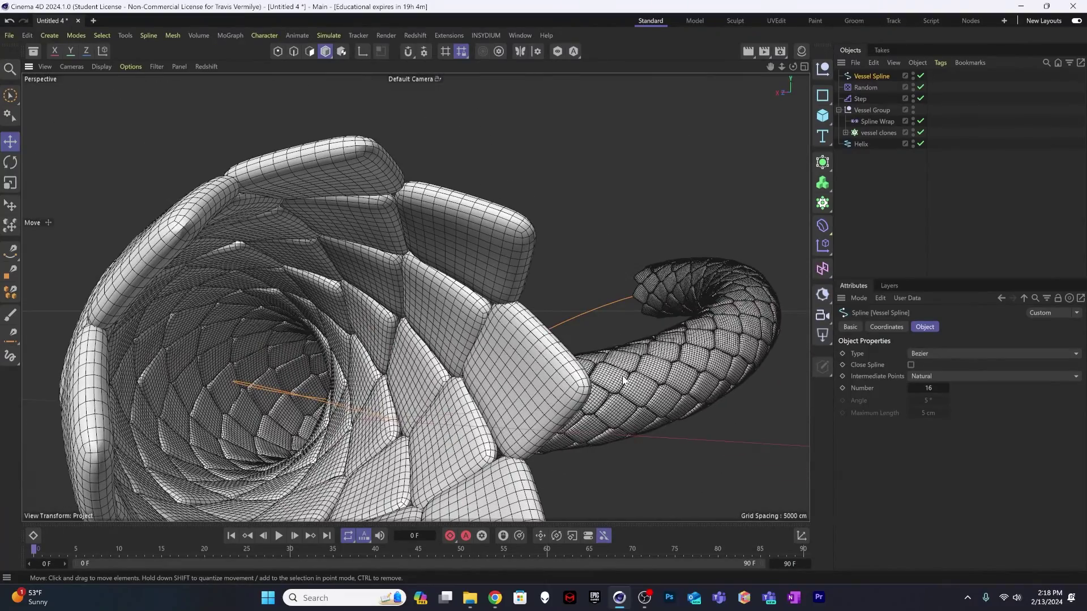
{"action": "left_click_drag", "start_coordinate": [520, 414], "coordinate": [311, 338], "text": "alt"}
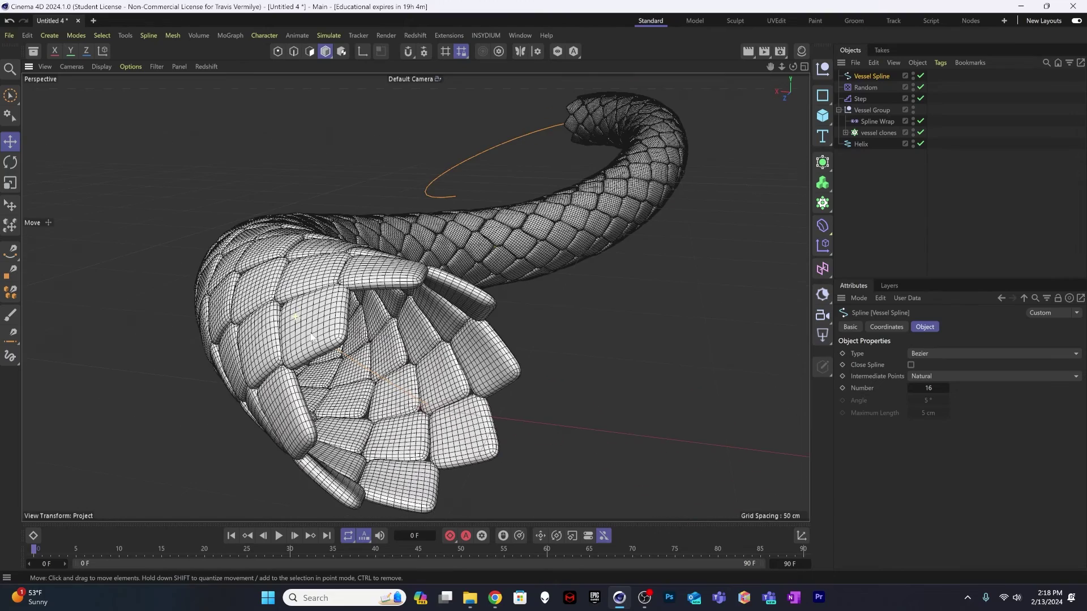